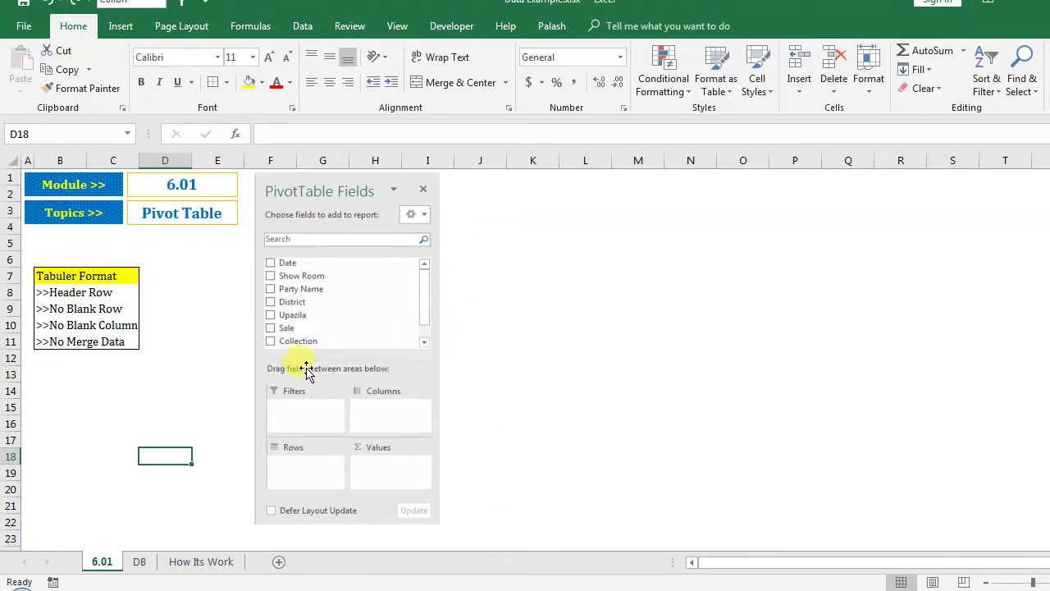
On the DB sheet, highlight the header row A1:G1, from Date through Collection
left_click(146, 559)
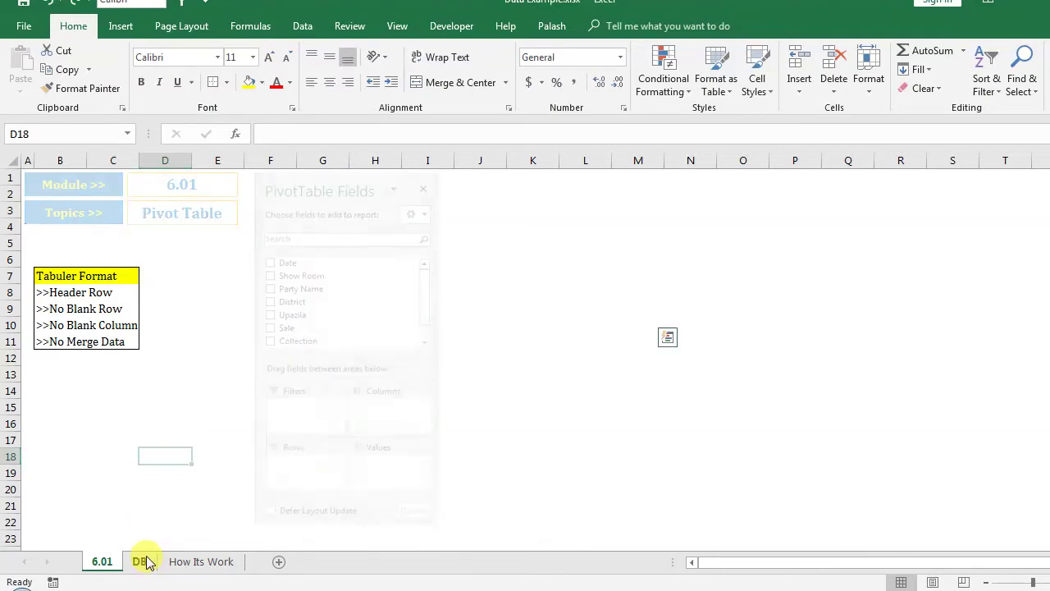
left_click(389, 379)
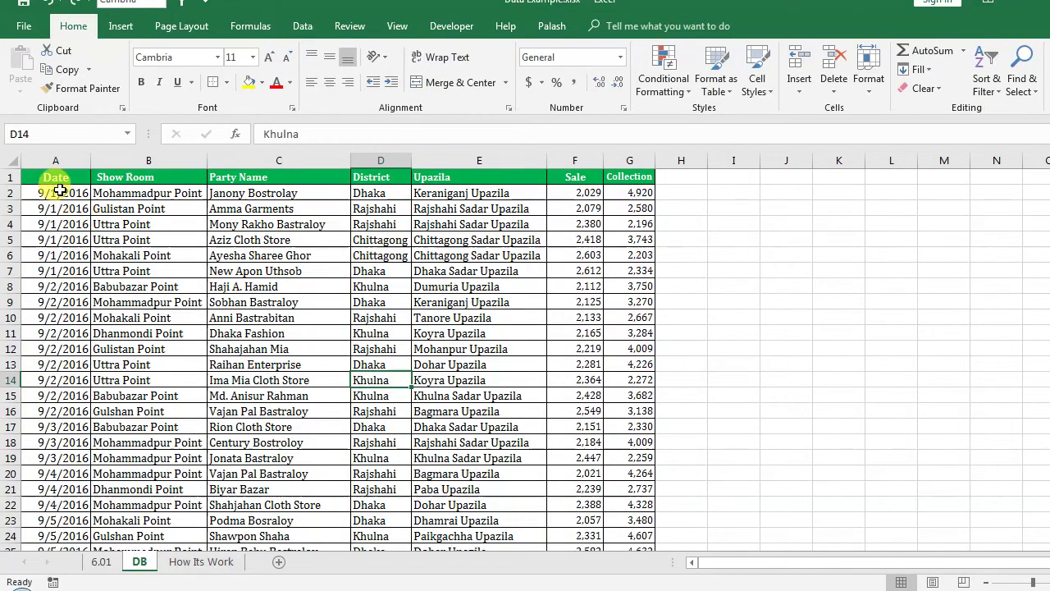
mouse_move(54, 178)
left_mouse_down()
mouse_move(604, 502)
mouse_move(605, 539)
left_mouse_up()
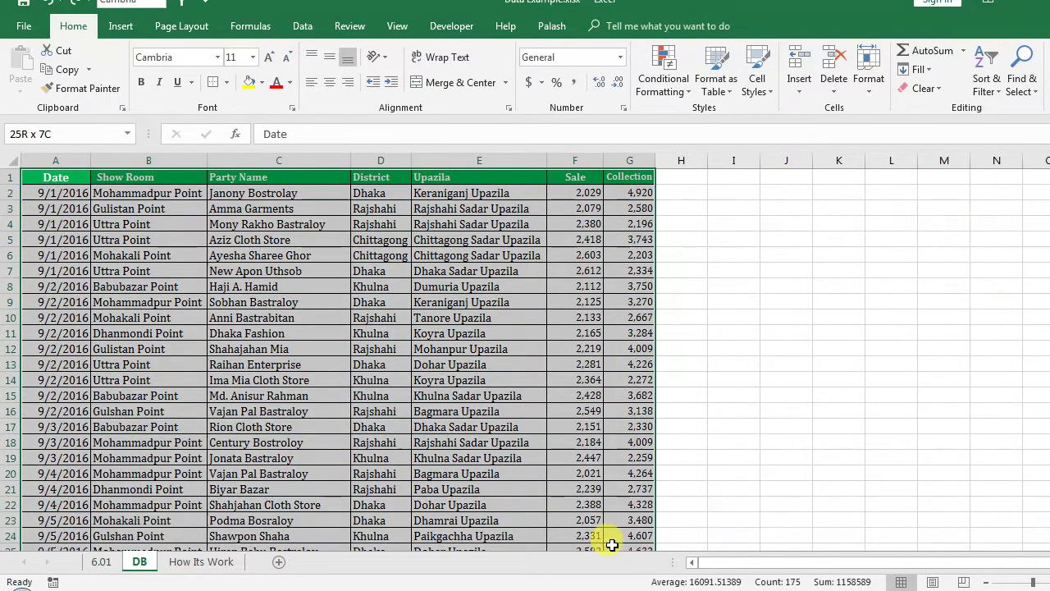
left_click(385, 365)
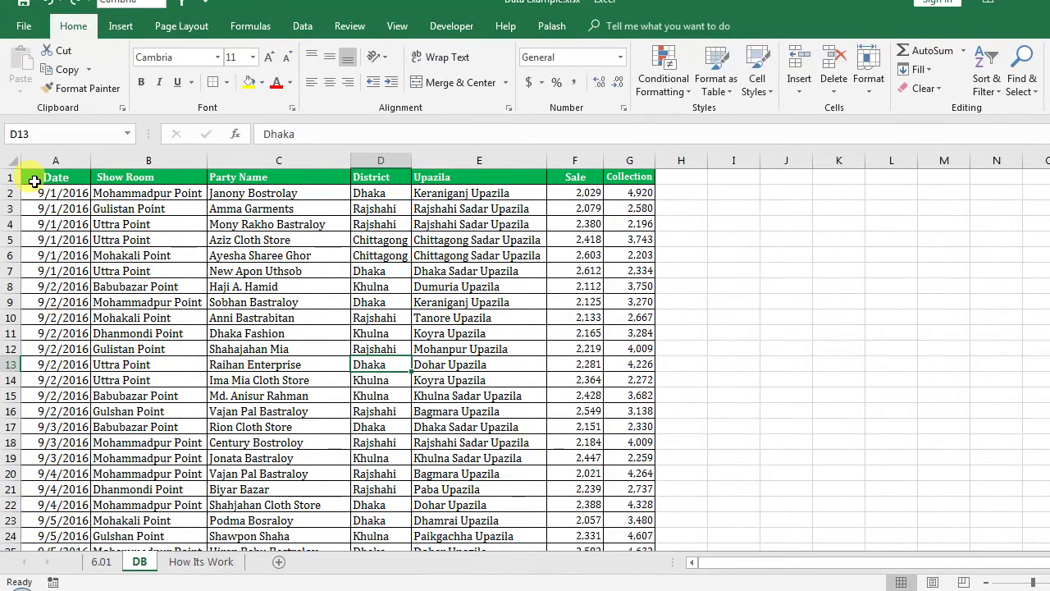
left_click_drag(37, 177, 618, 177)
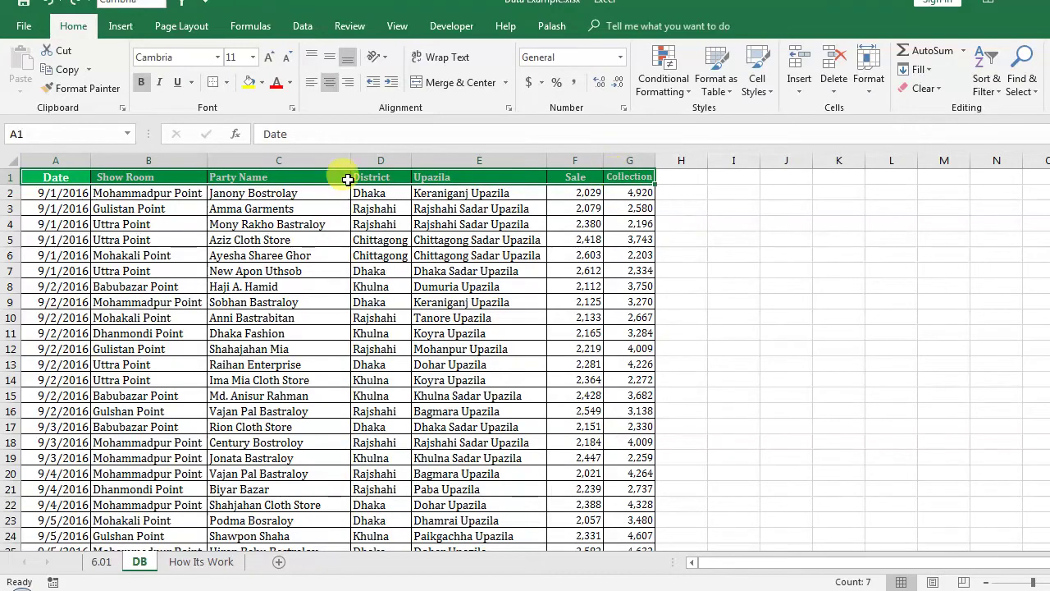
left_click_drag(49, 172, 630, 172)
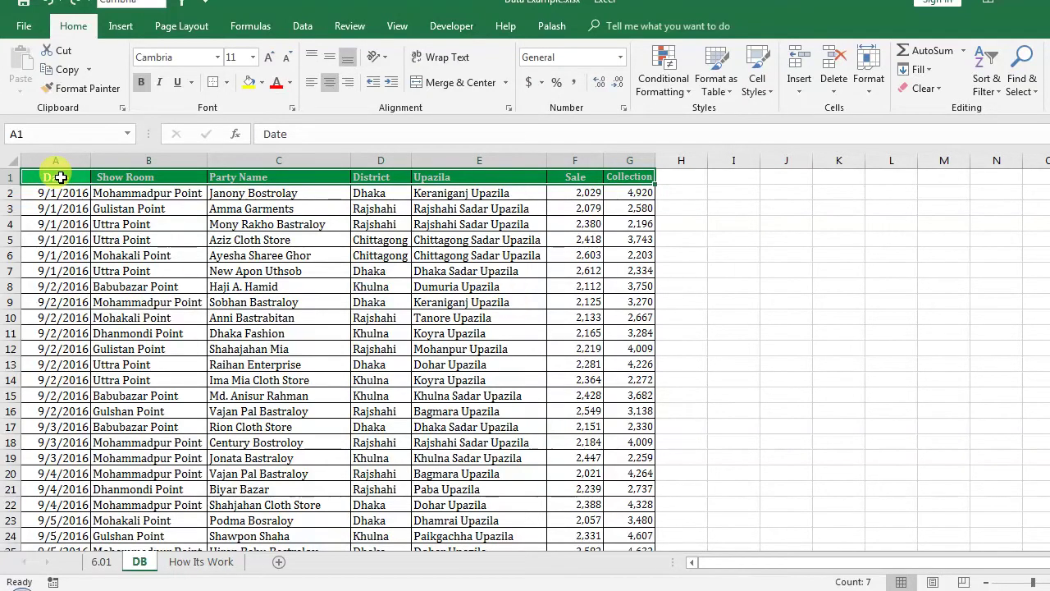
left_click_drag(56, 174, 616, 171)
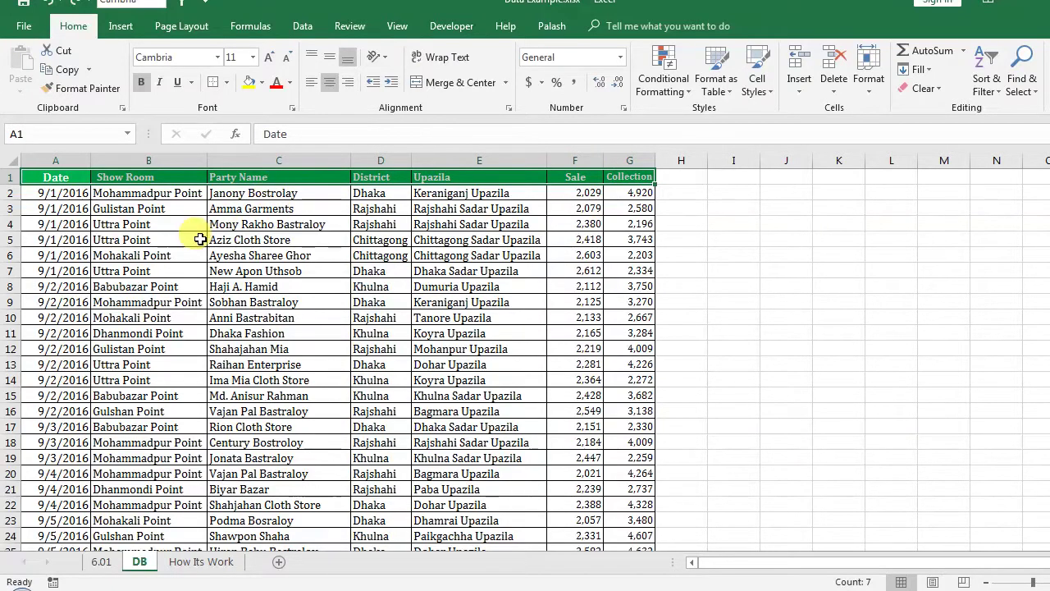
left_click(12, 224)
right_click(238, 228)
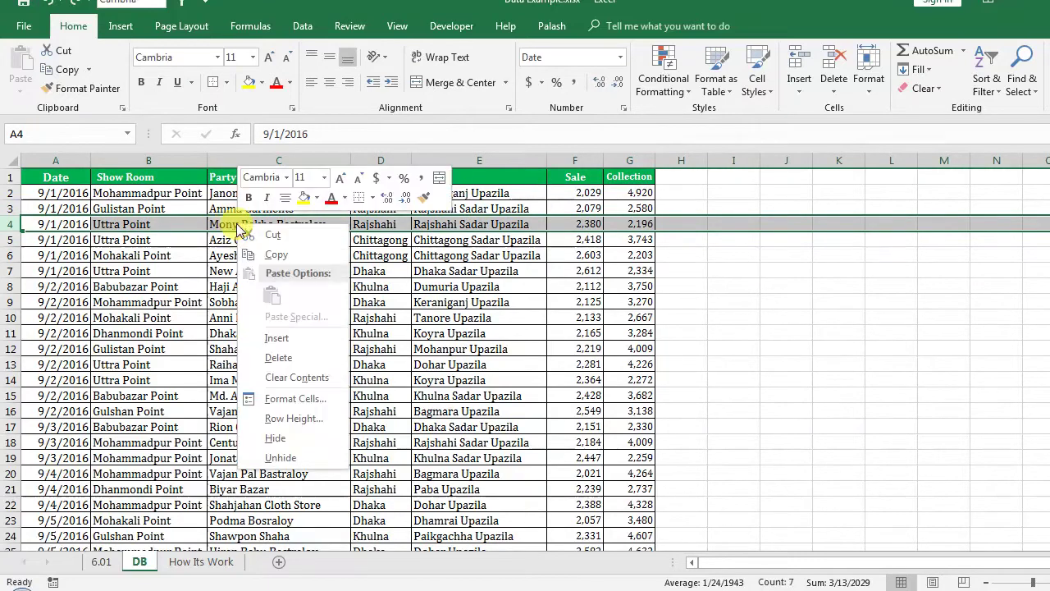
left_click(276, 339)
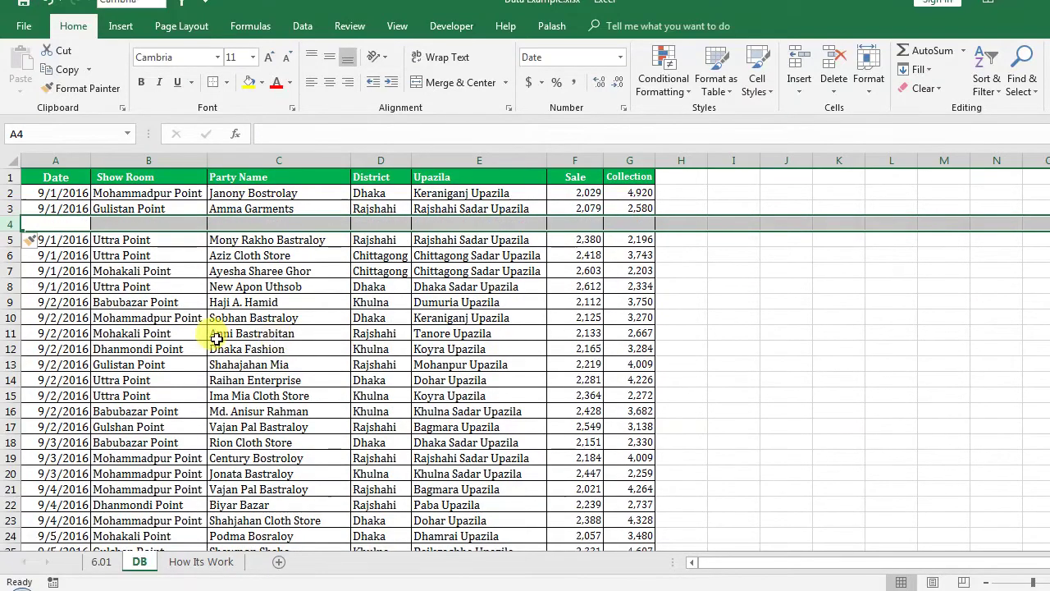
left_click(216, 339)
left_click_drag(49, 223, 645, 222)
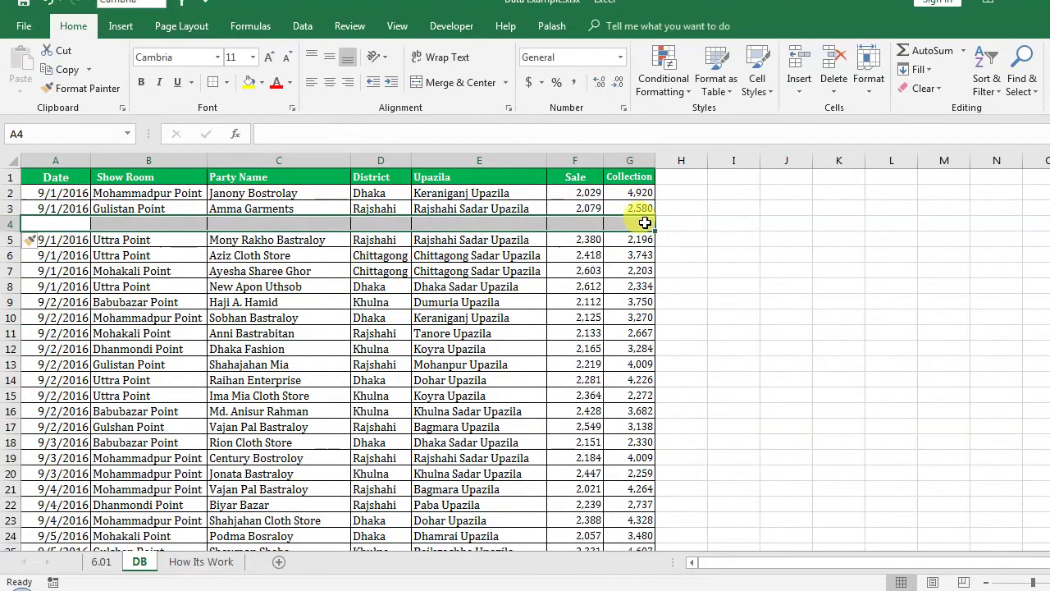
left_click(382, 283)
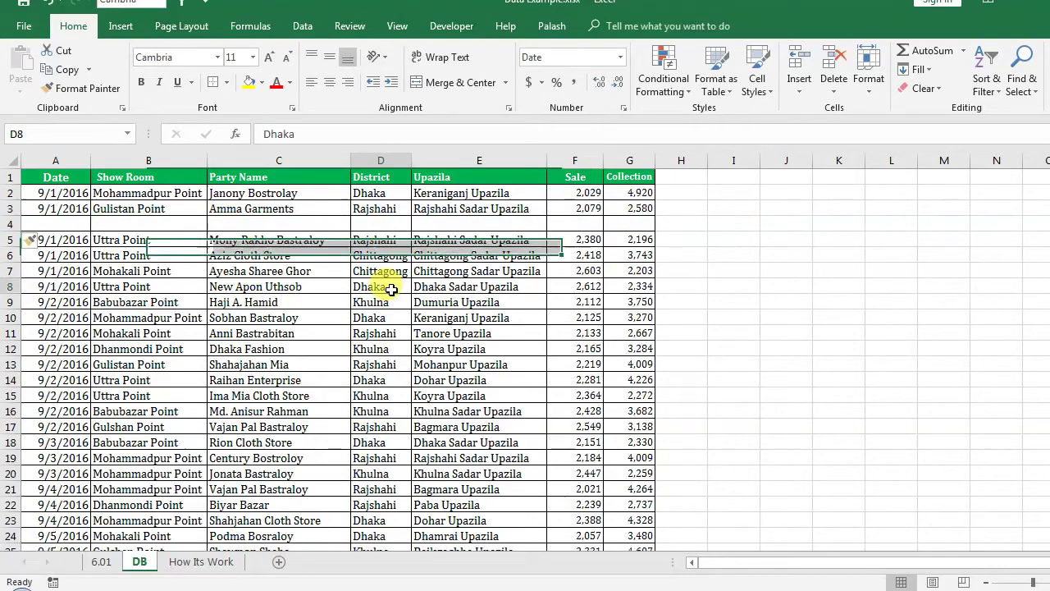
left_click(43, 7)
left_click(276, 394)
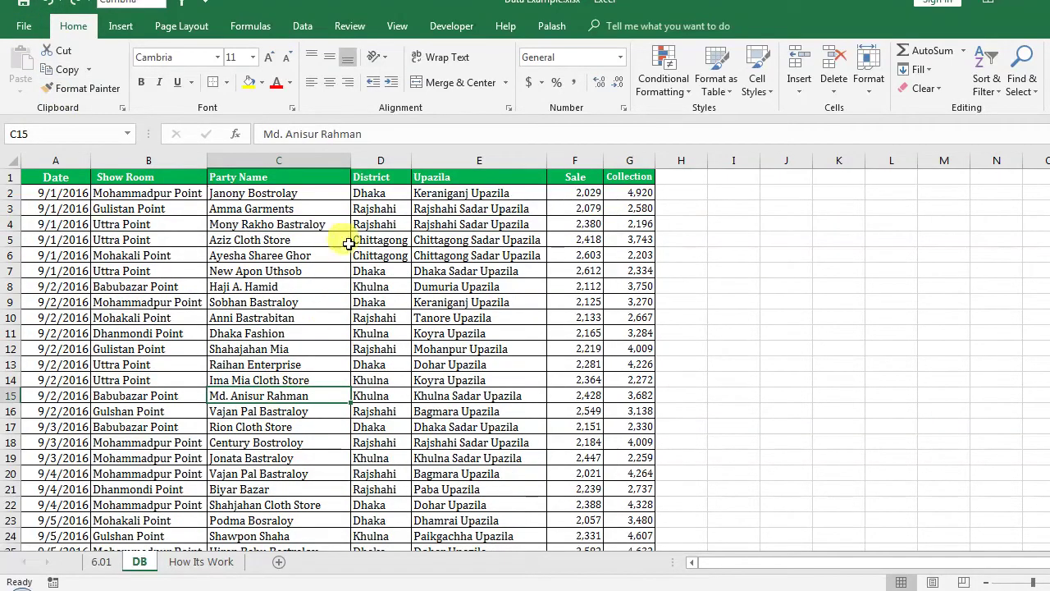
left_click(323, 156)
right_click(324, 157)
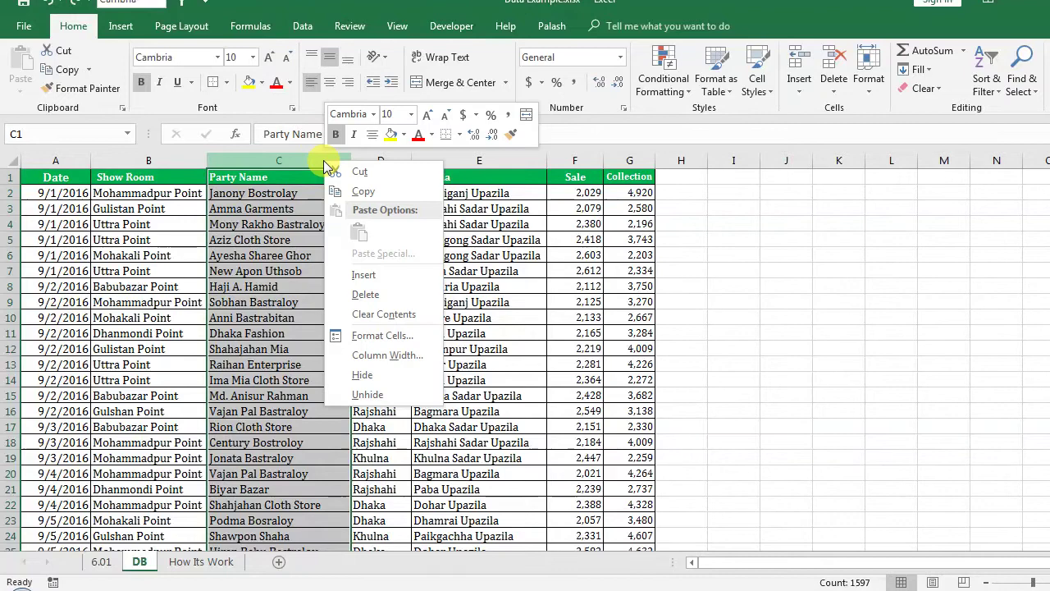
left_click(382, 277)
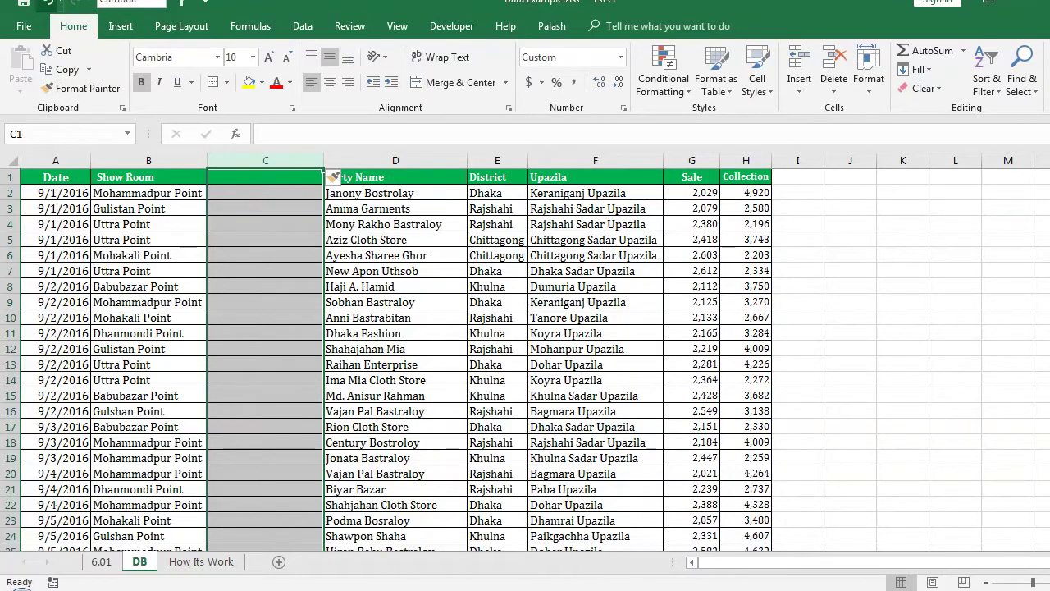
left_click(46, 5)
left_click(419, 286)
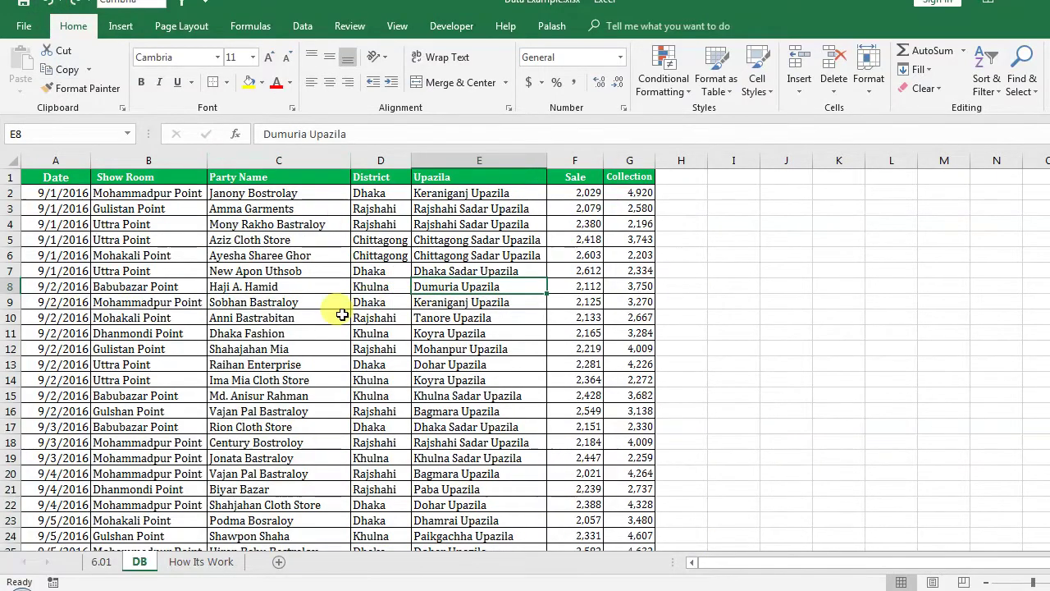
left_click_drag(233, 286, 390, 324)
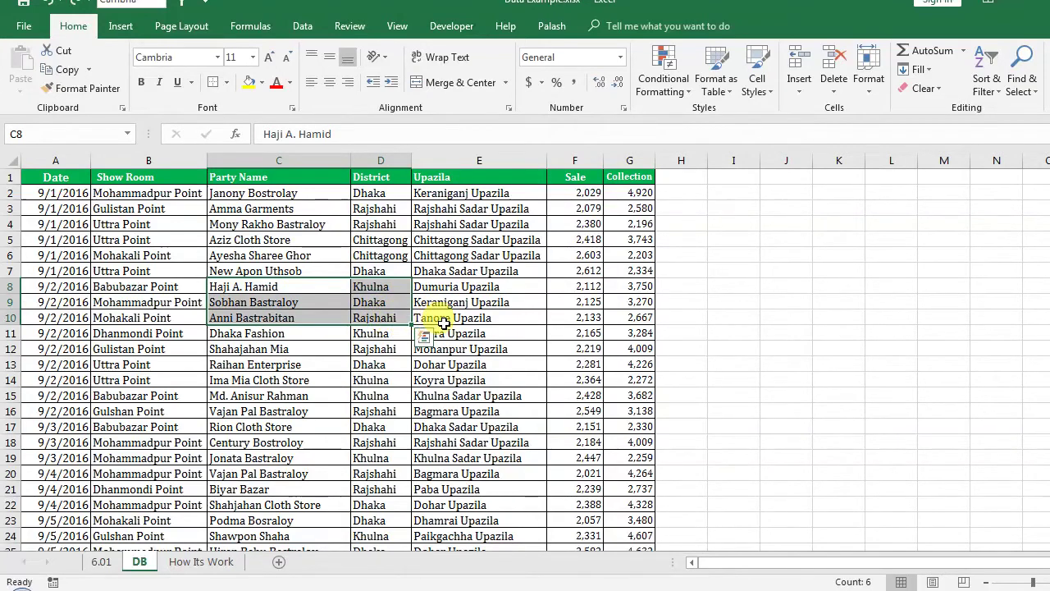
left_click(452, 84)
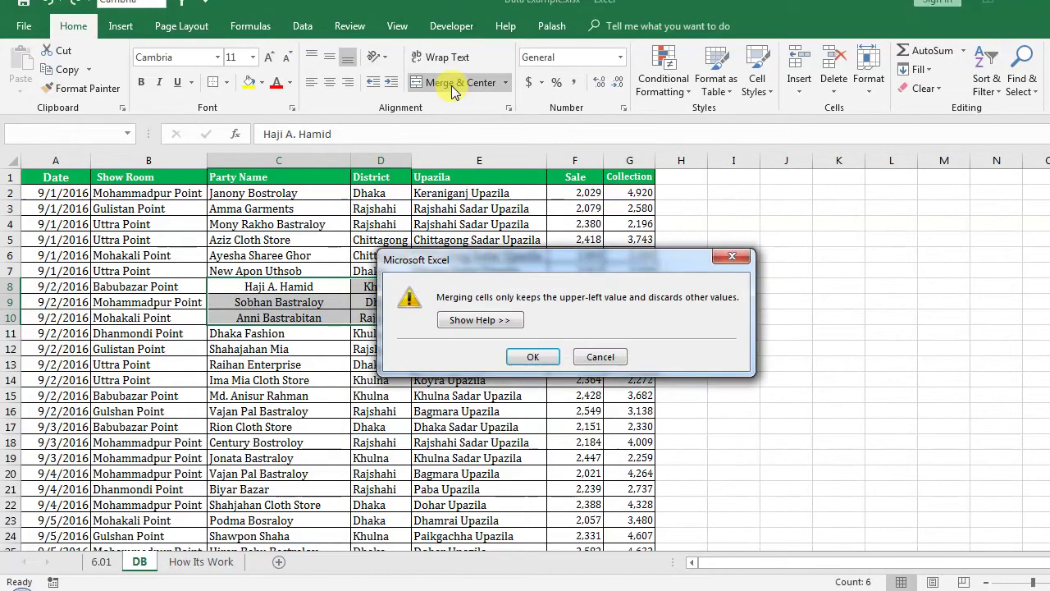
left_click(533, 356)
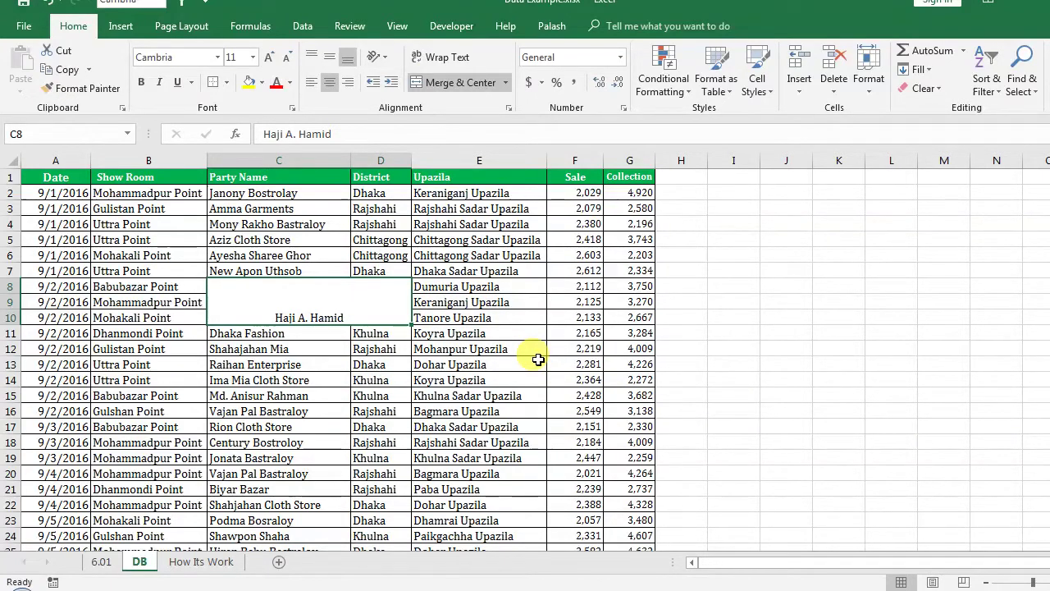
left_click(426, 360)
left_click(246, 300)
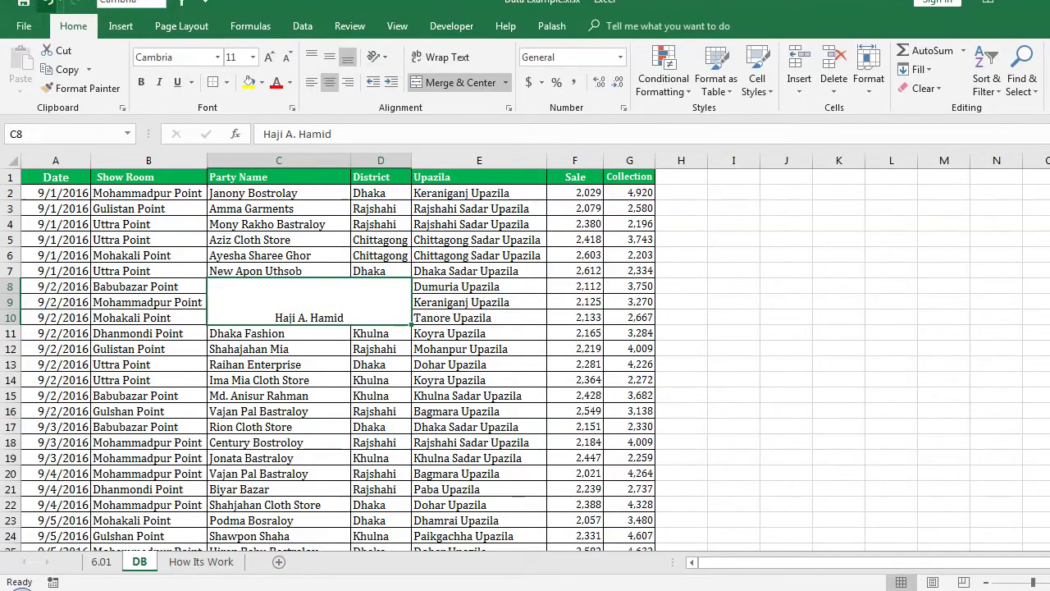
left_click(47, 3)
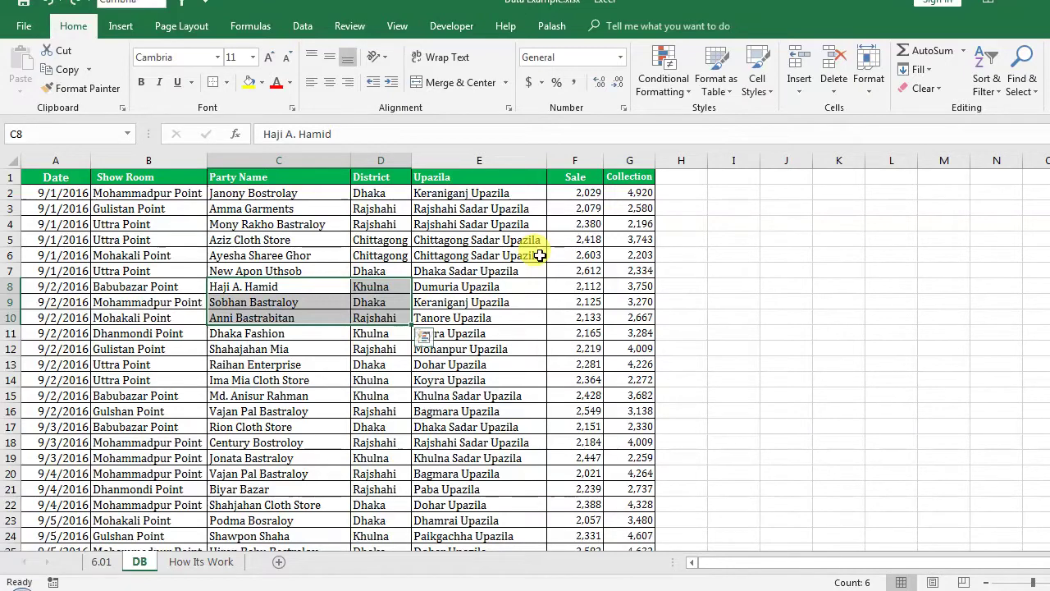
left_click(133, 253)
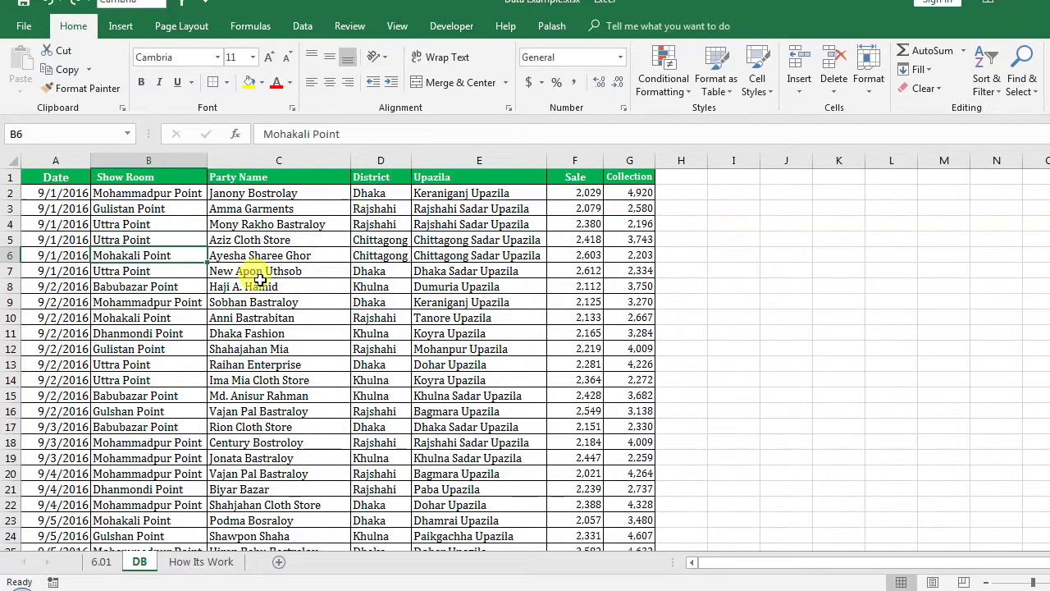
left_click(311, 319)
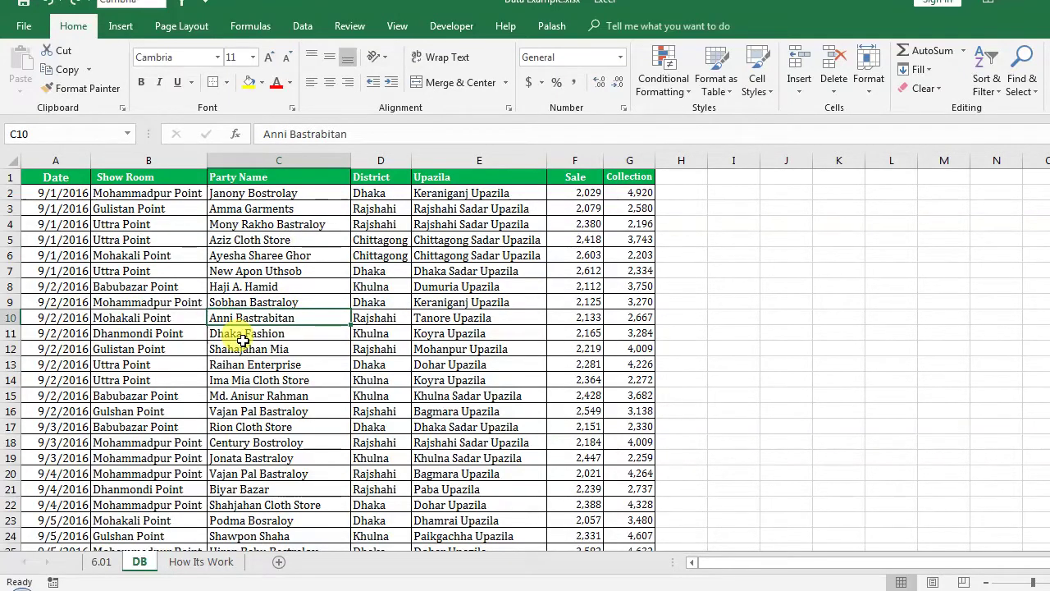
left_click(154, 192)
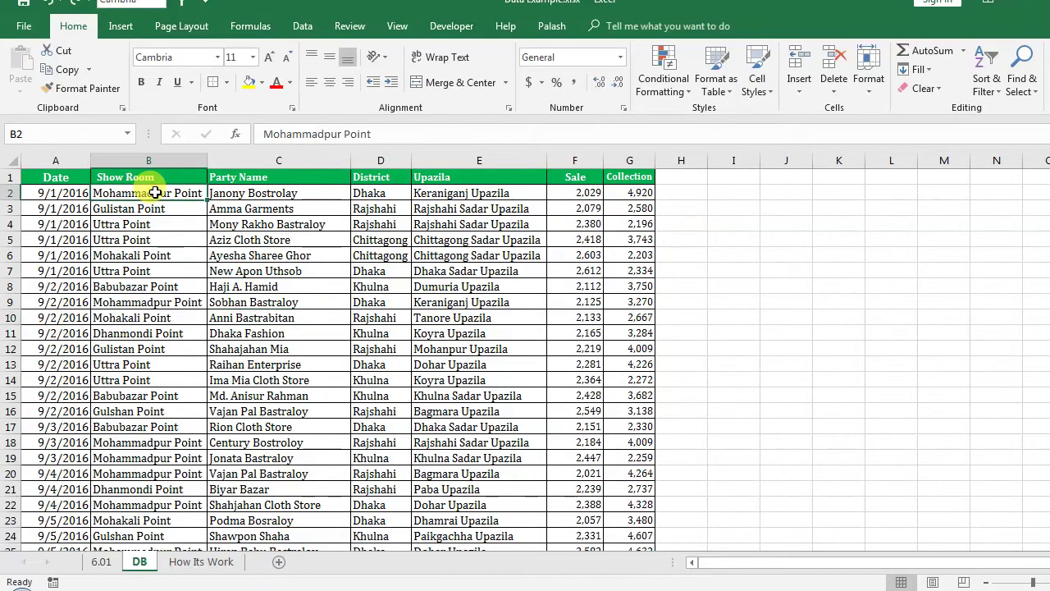
mouse_move(155, 192)
left_mouse_down()
mouse_move(176, 213)
mouse_move(176, 380)
left_mouse_up()
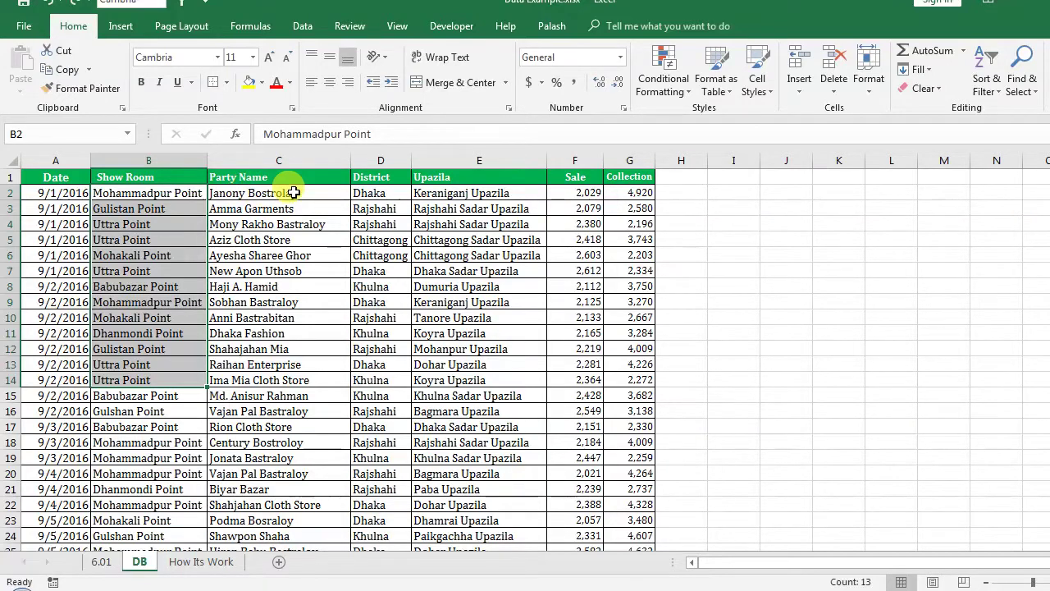
left_click_drag(291, 195, 295, 364)
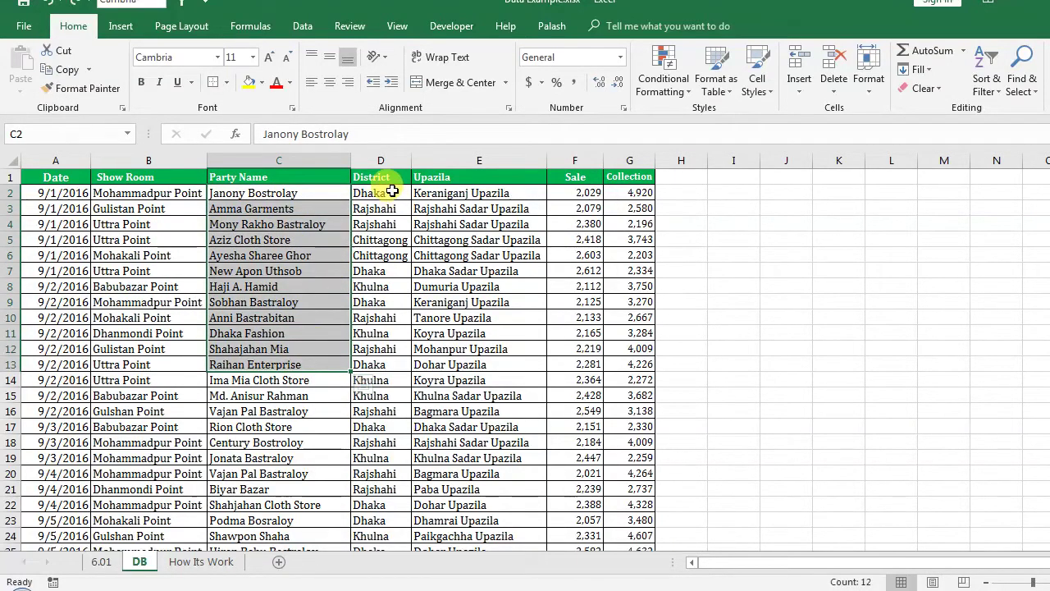
left_click_drag(275, 195, 590, 191)
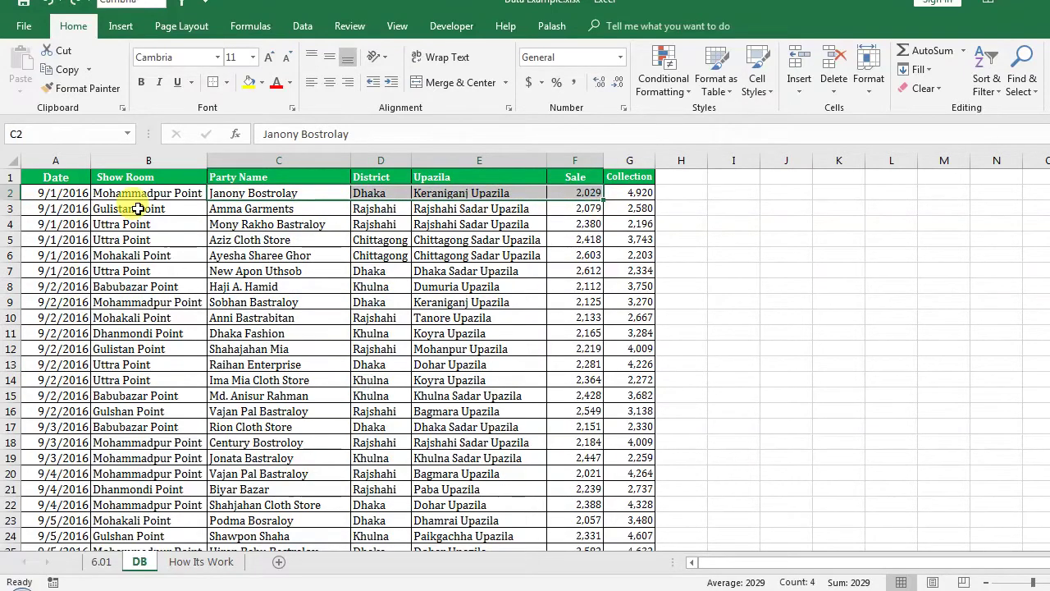
left_click(49, 192)
left_click(591, 193)
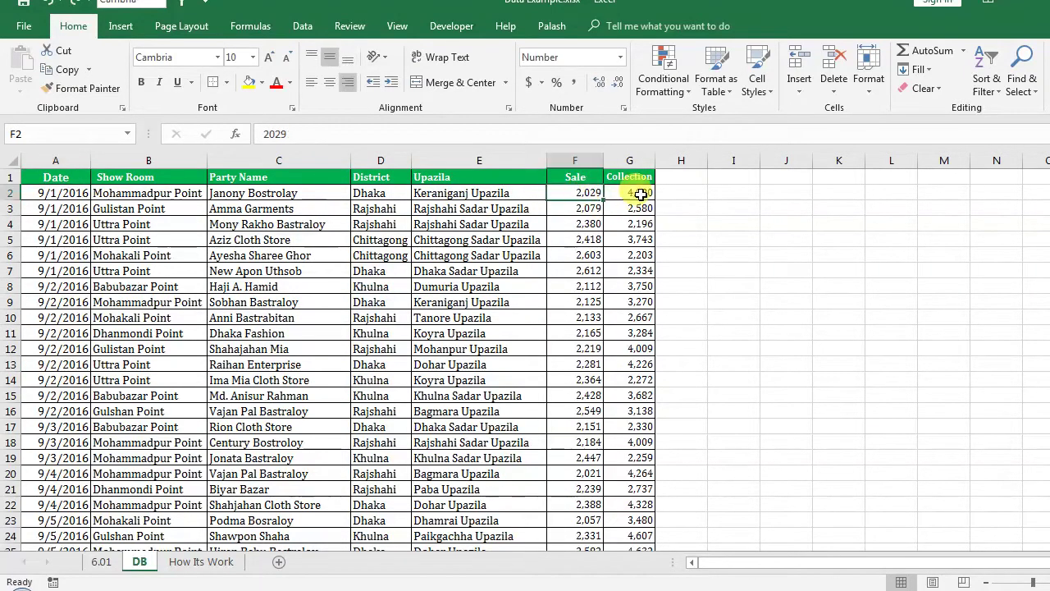
left_click(632, 192)
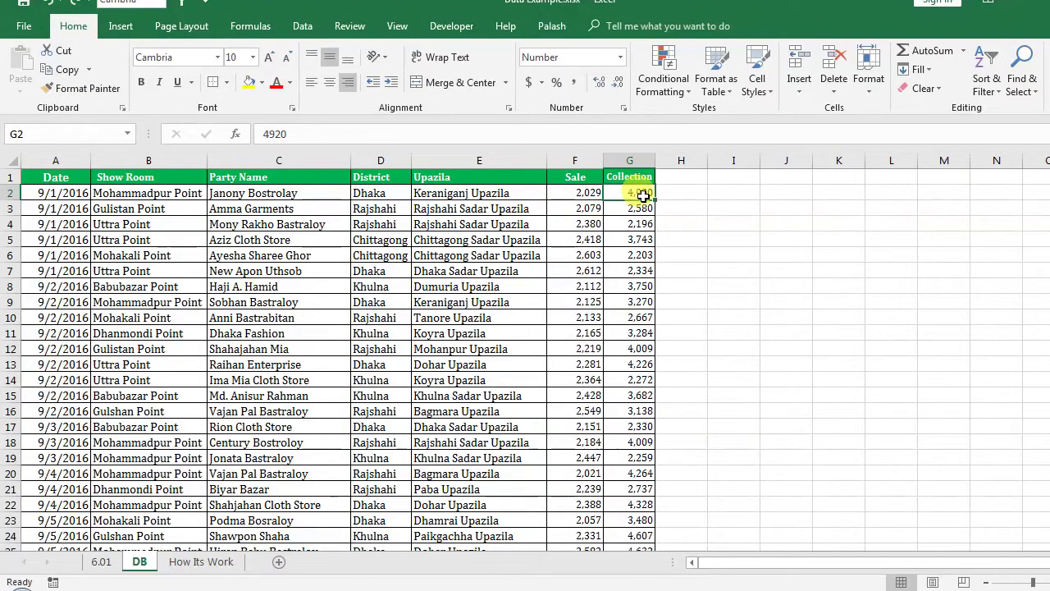
left_click_drag(123, 396, 614, 377)
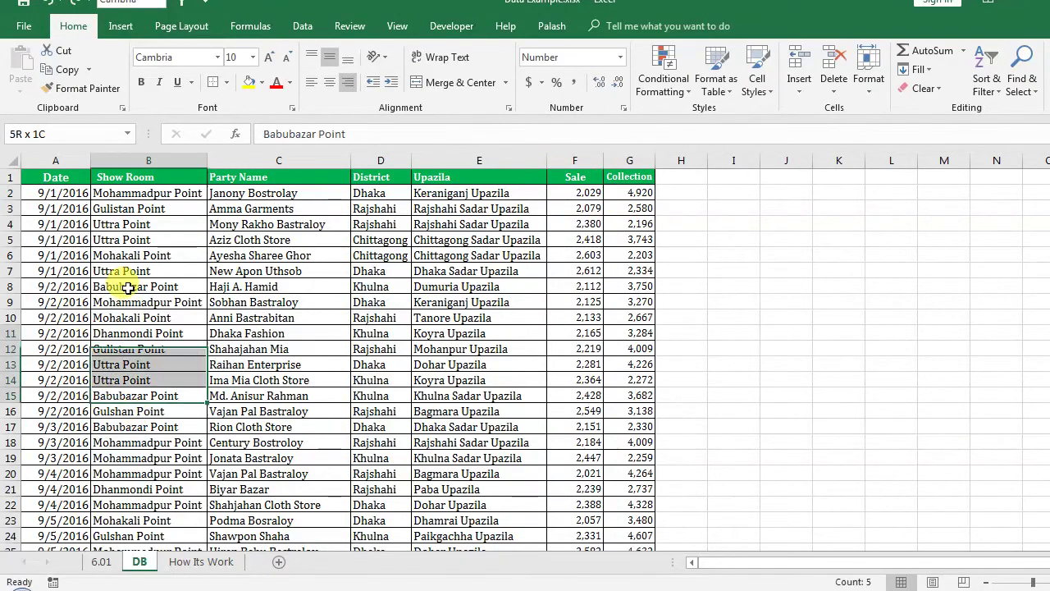
left_click(363, 473)
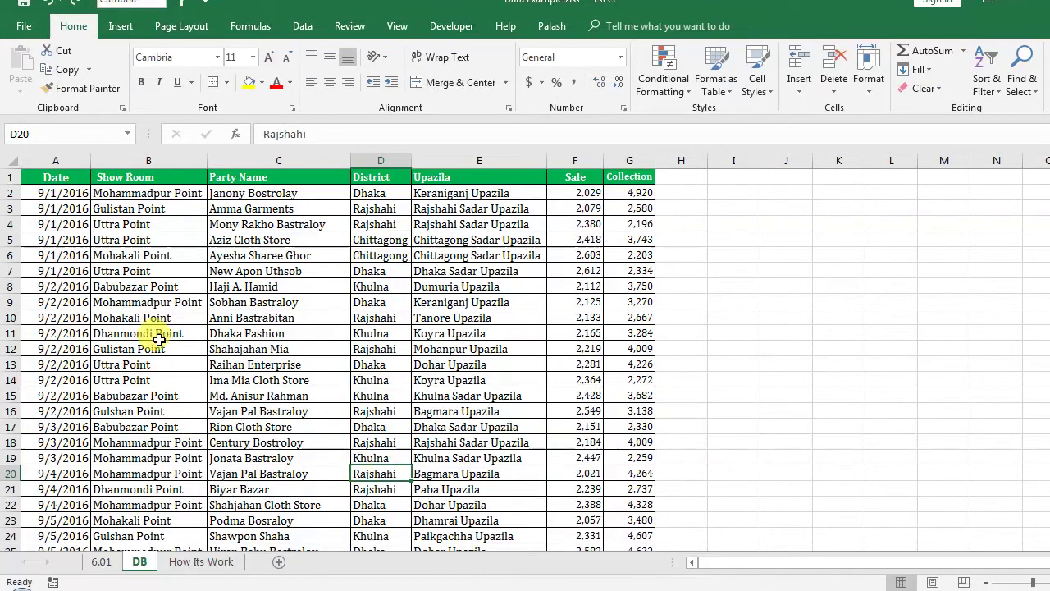
left_click(550, 300)
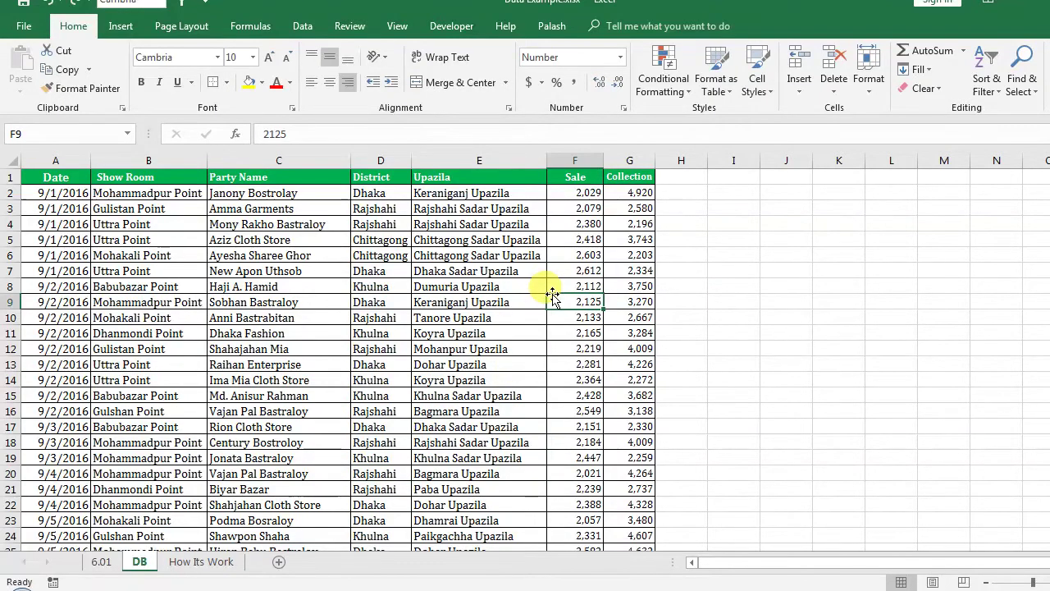
key("ctrl+Down")
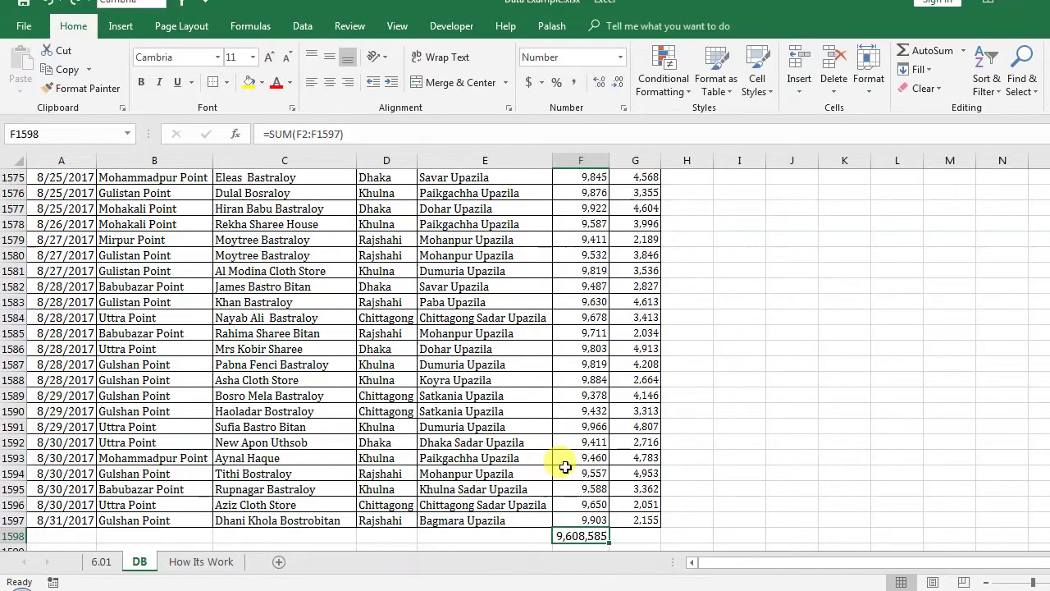
left_click(420, 348)
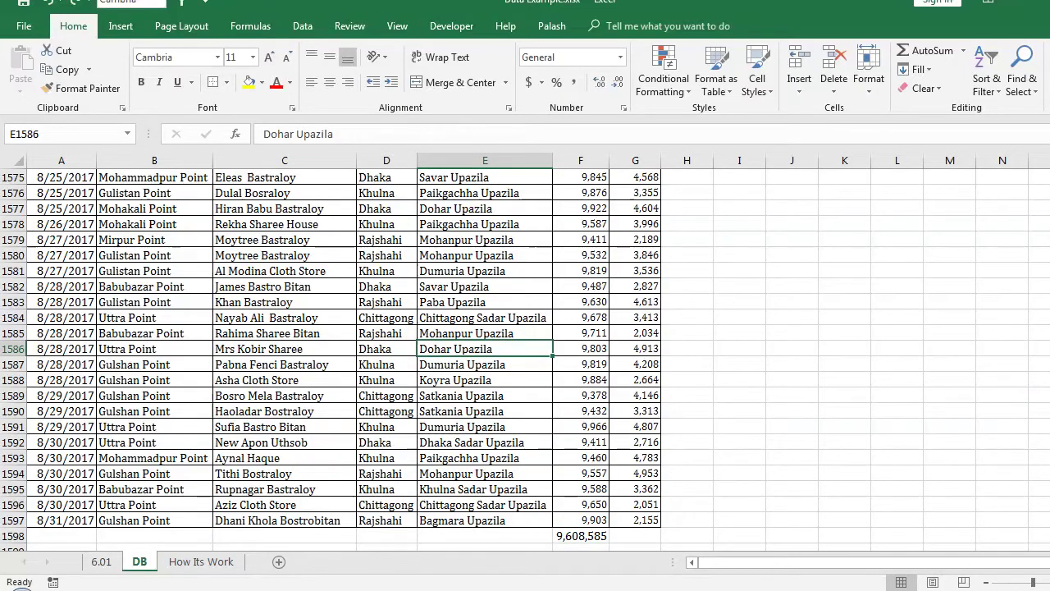
left_click_drag(1046, 179, 1046, 168)
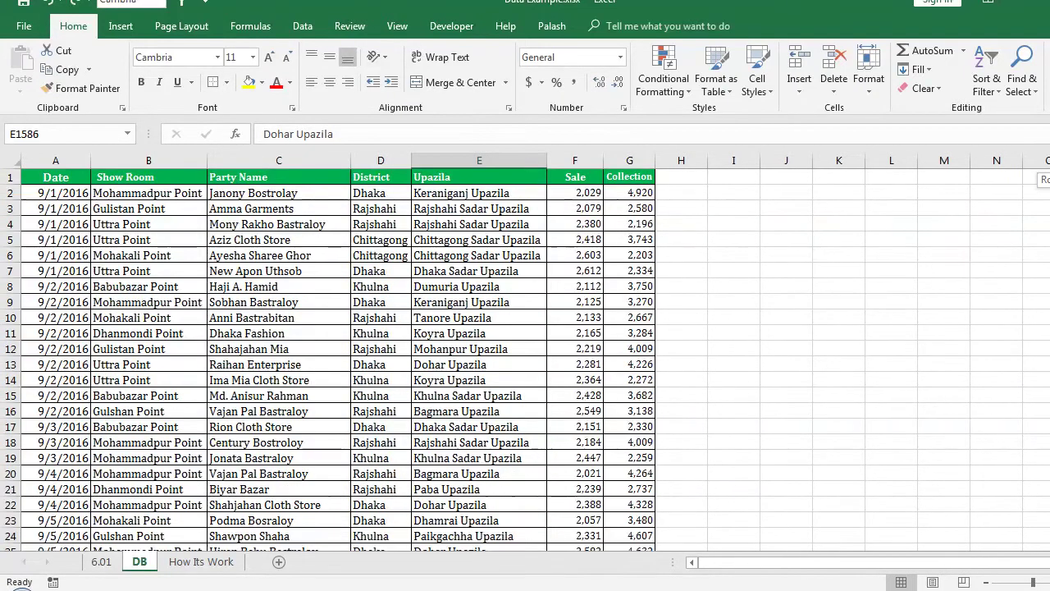
left_click(304, 271)
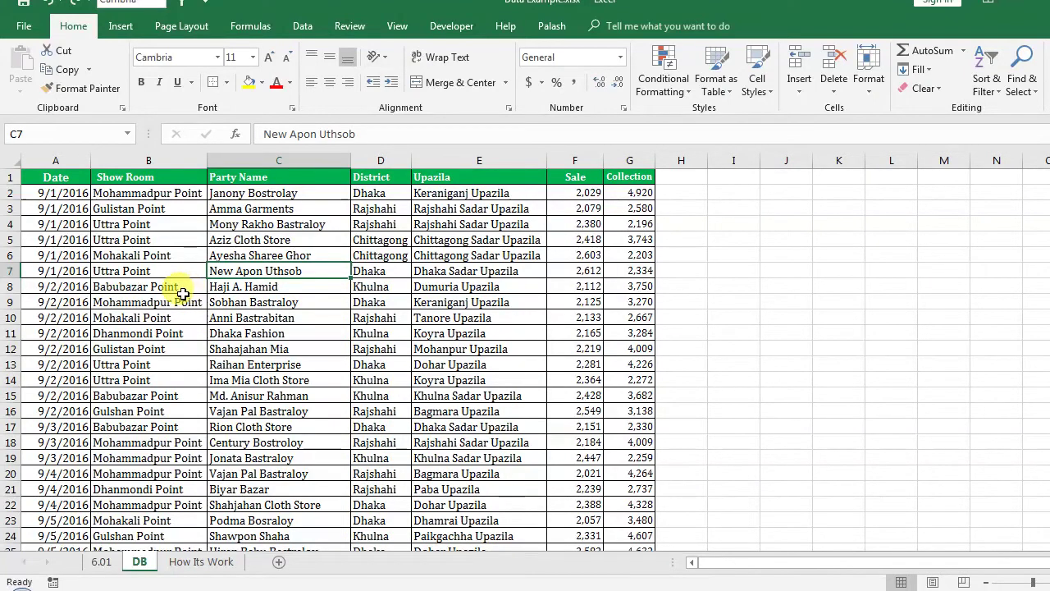
left_click(156, 224)
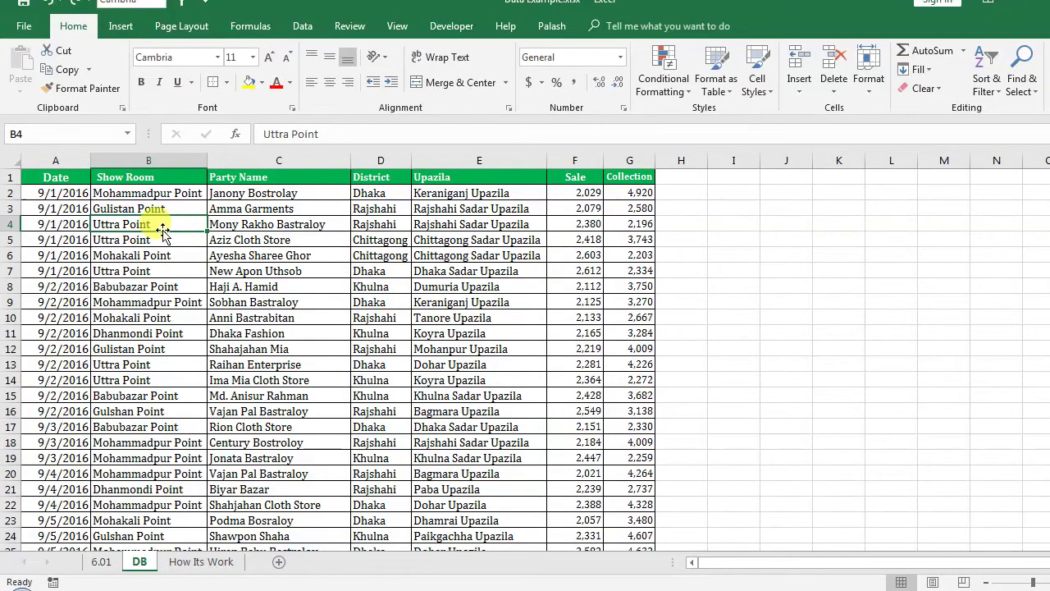
left_click(58, 239)
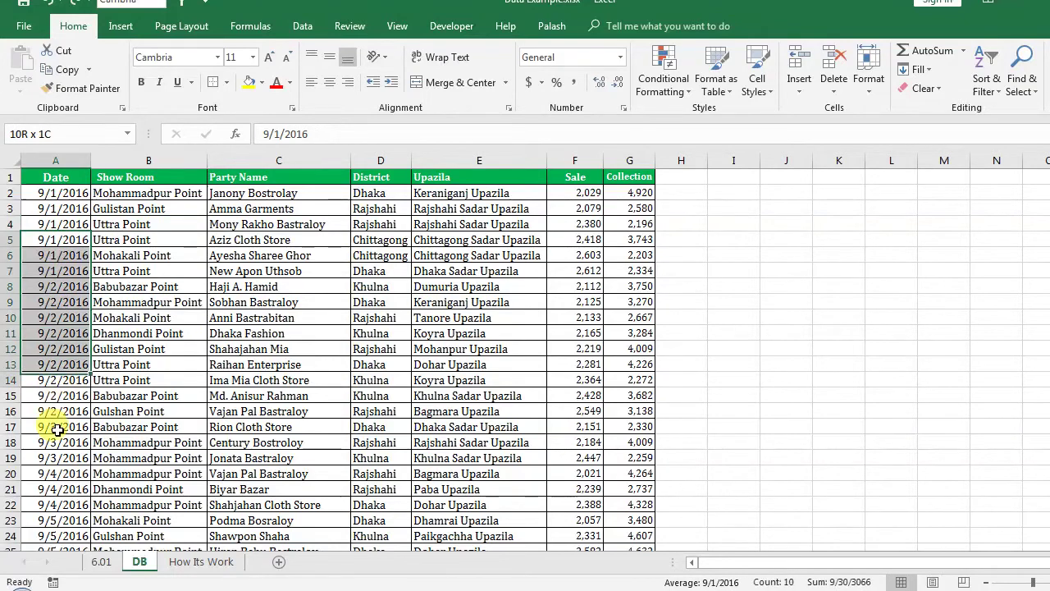
left_click_drag(58, 254, 54, 442)
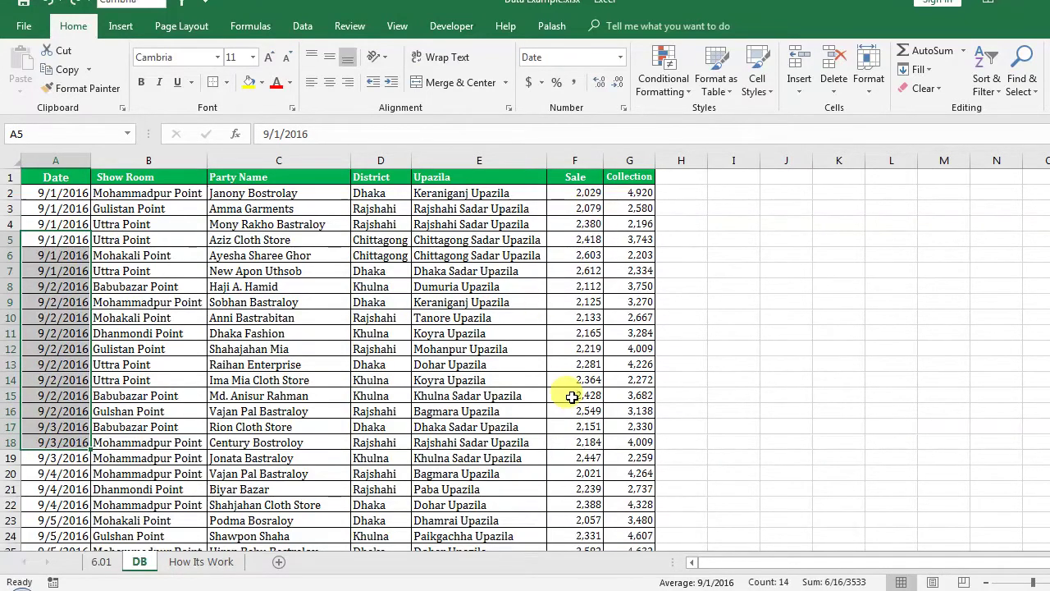
left_click(286, 220)
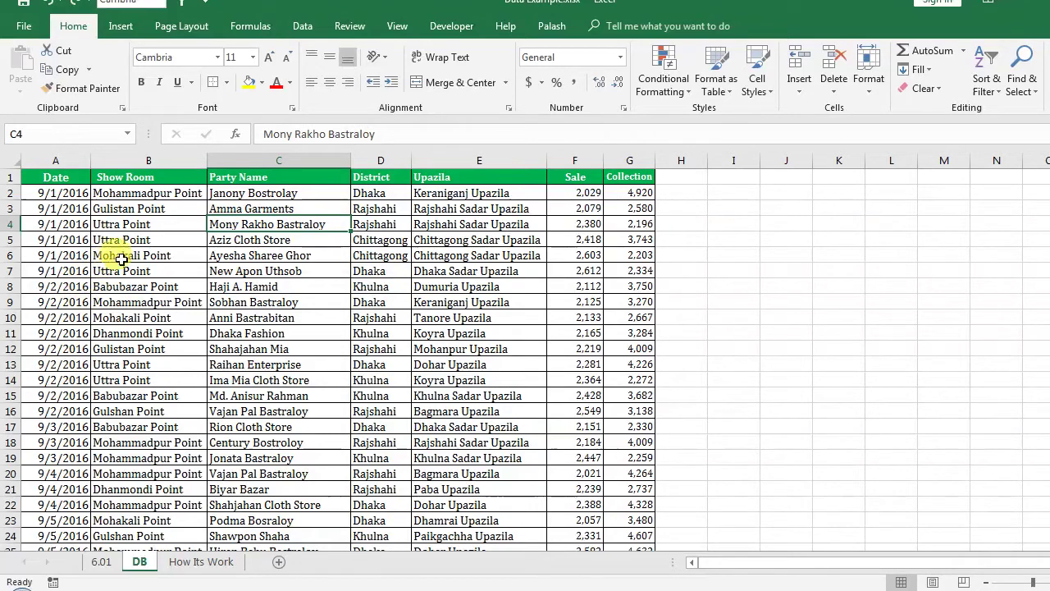
left_click(238, 194)
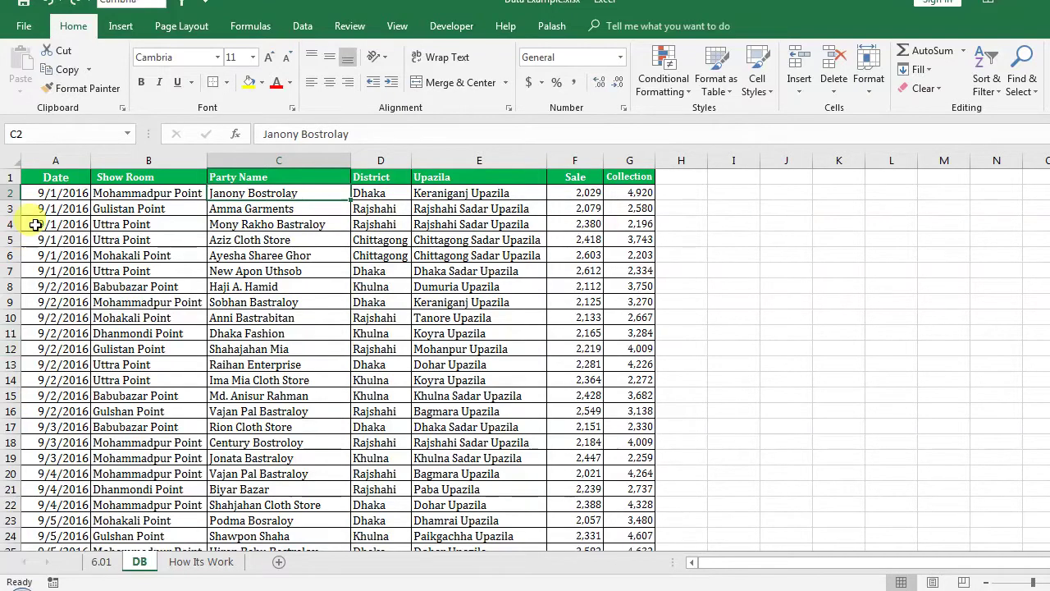
left_click_drag(570, 197, 584, 286)
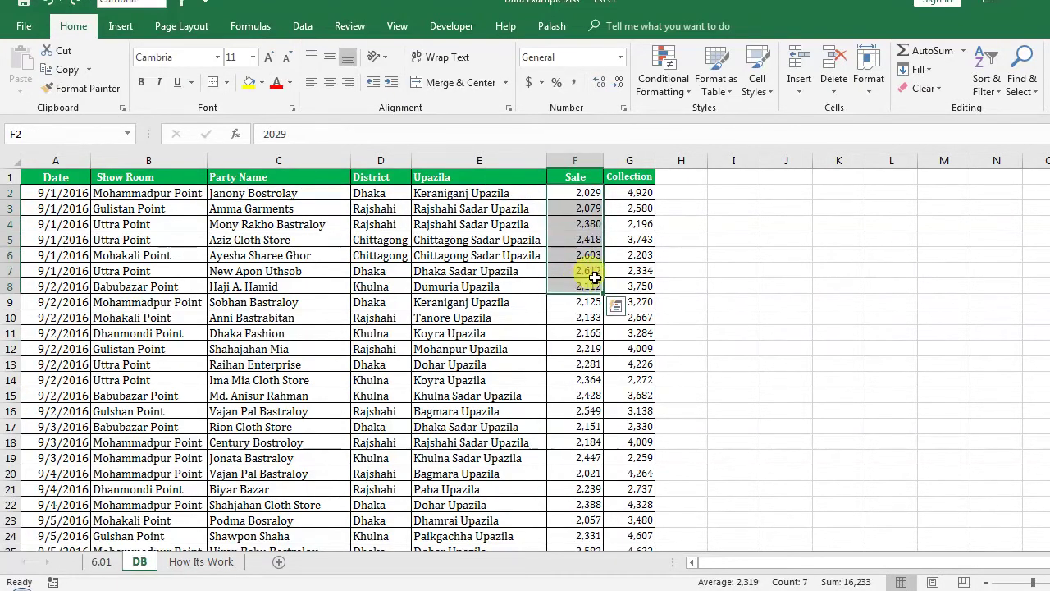
left_click_drag(625, 193, 636, 348)
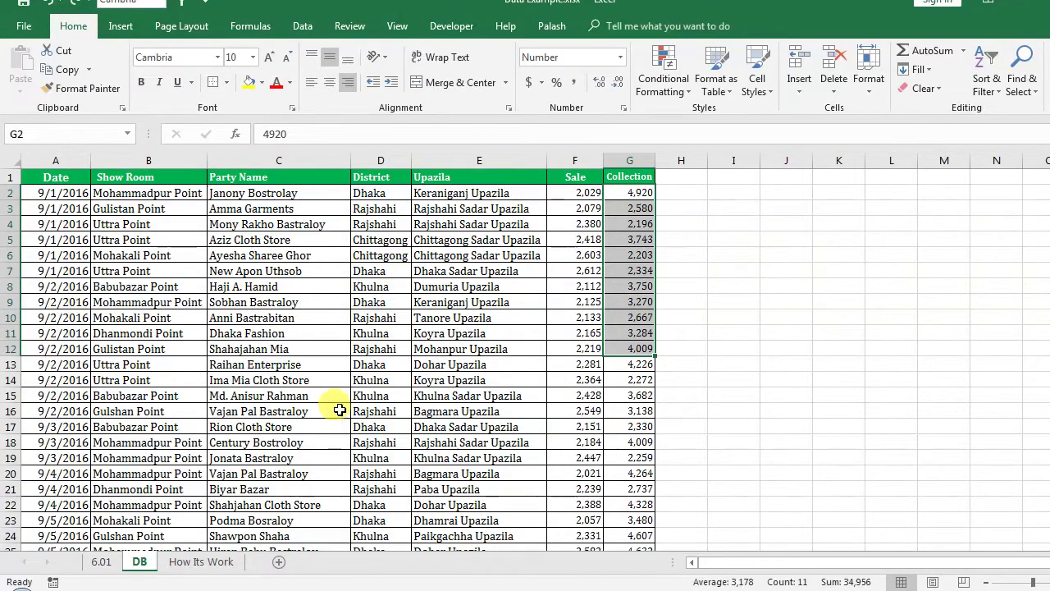
left_click(313, 378)
left_click(389, 194)
left_click_drag(389, 194, 382, 411)
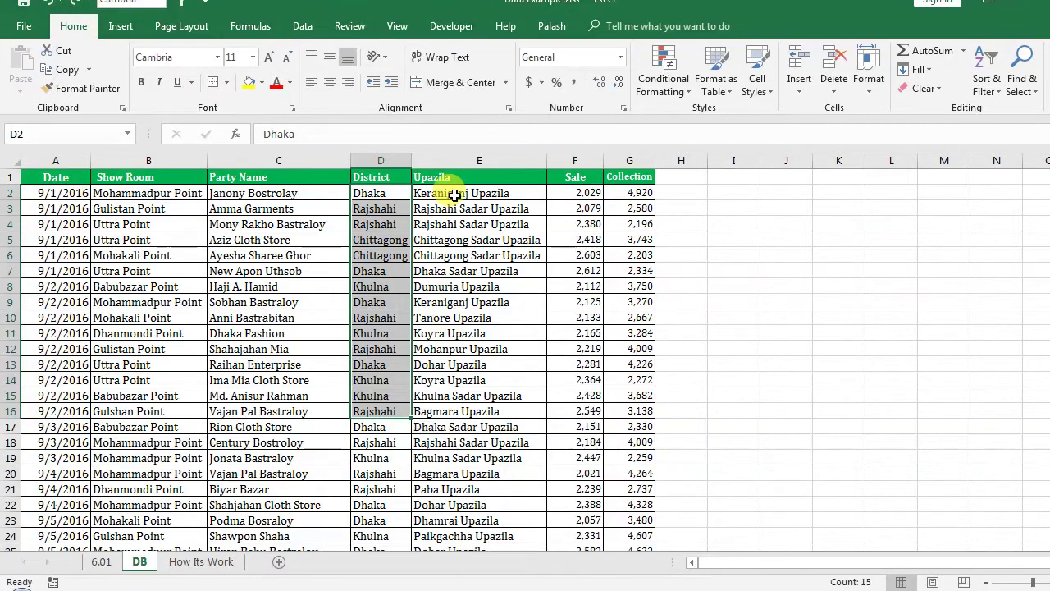
left_click_drag(451, 193, 461, 484)
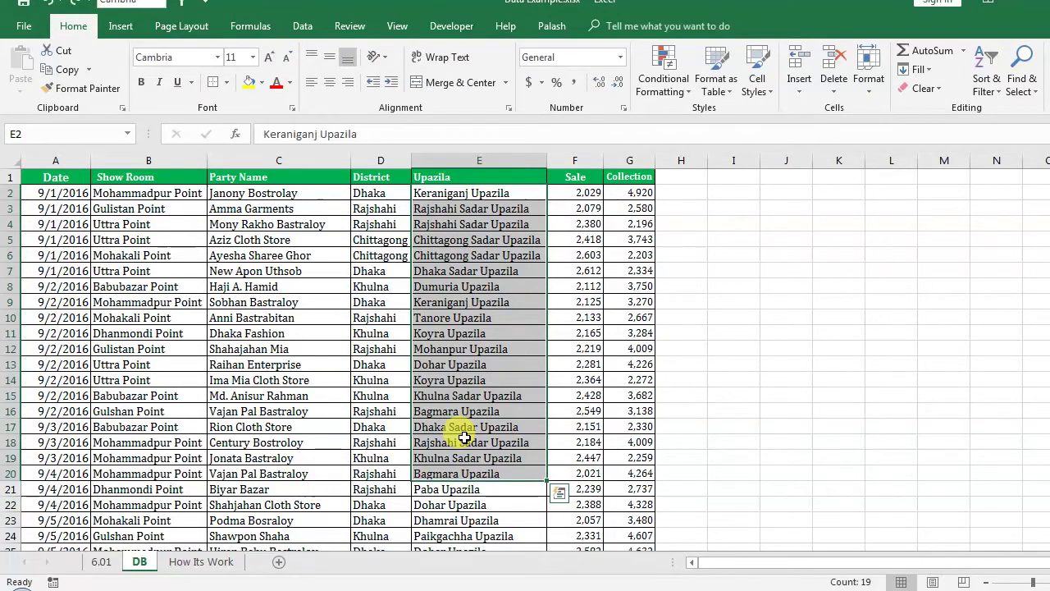
mouse_move(58, 193)
left_mouse_down()
mouse_move(604, 436)
mouse_move(614, 466)
left_mouse_up()
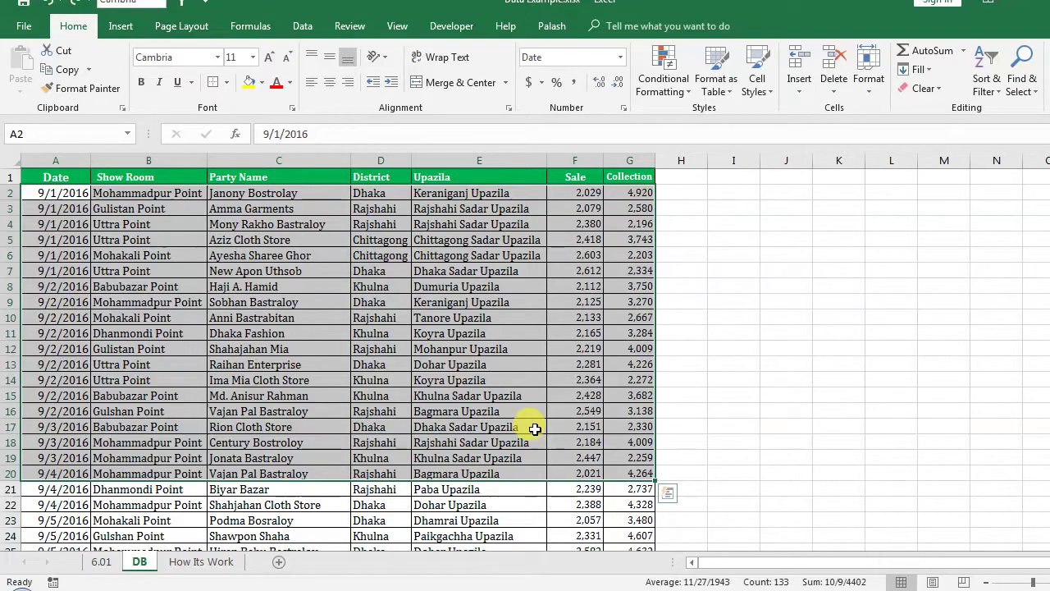
left_click(378, 366)
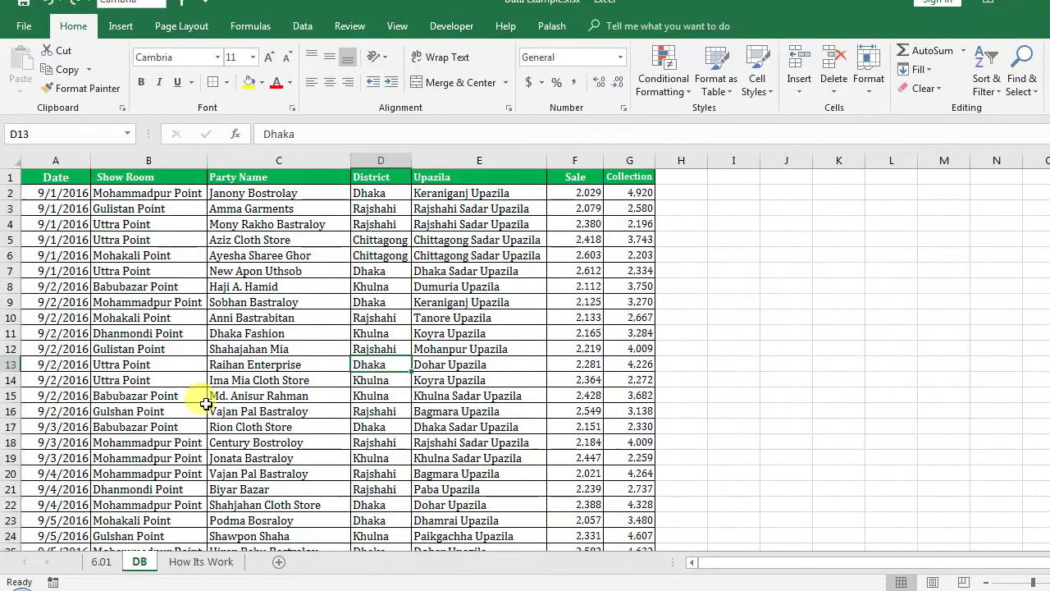
On the 6.01 sheet, nudge the PivotTable Fields picture slightly right and down, then deselect it
left_click(101, 561)
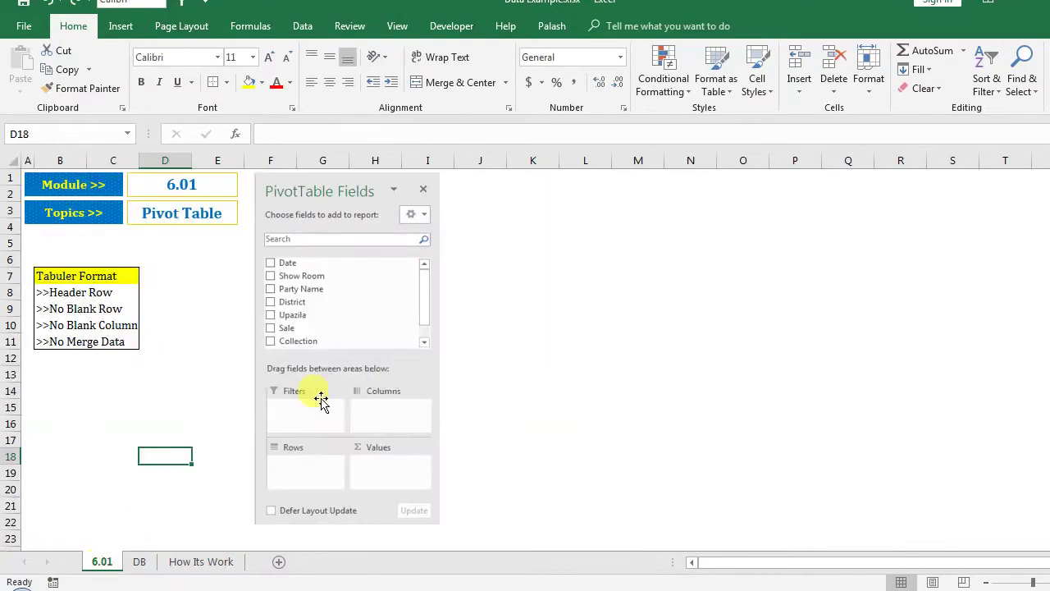
left_click(599, 327)
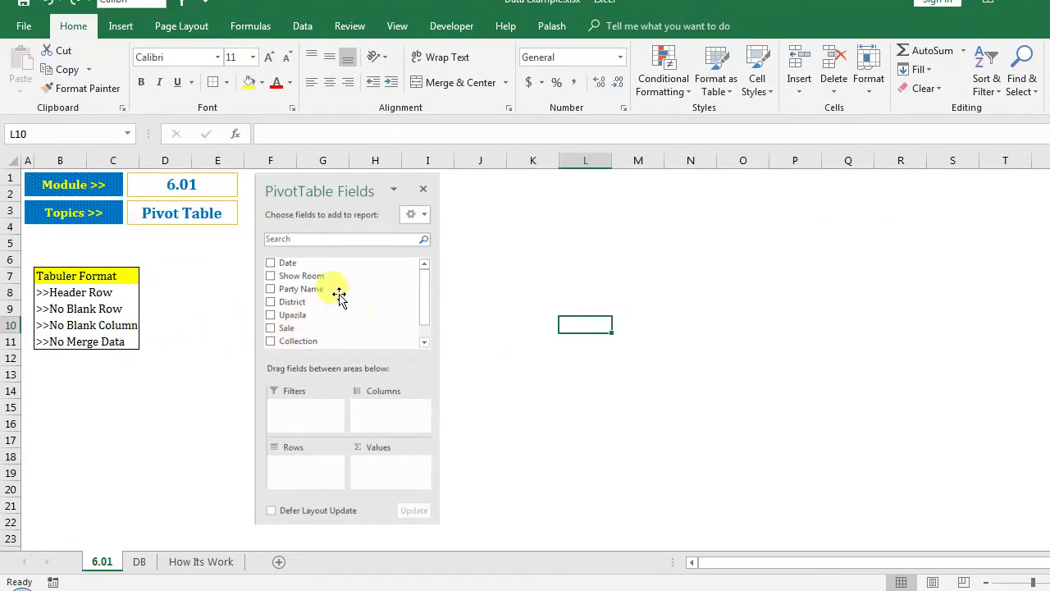
left_click_drag(342, 288, 406, 294)
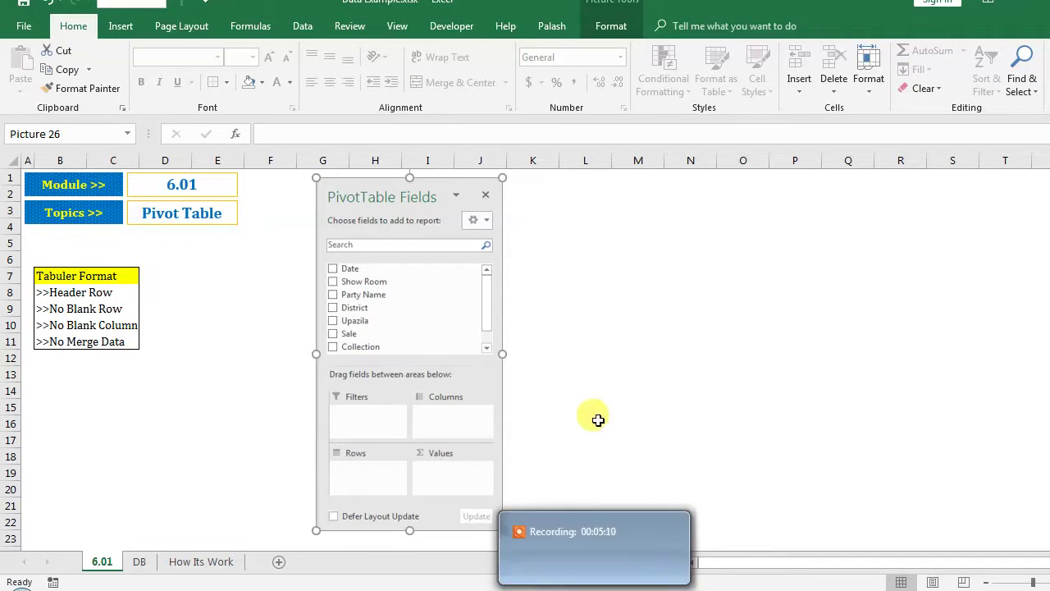
left_click(598, 419)
left_click(398, 200)
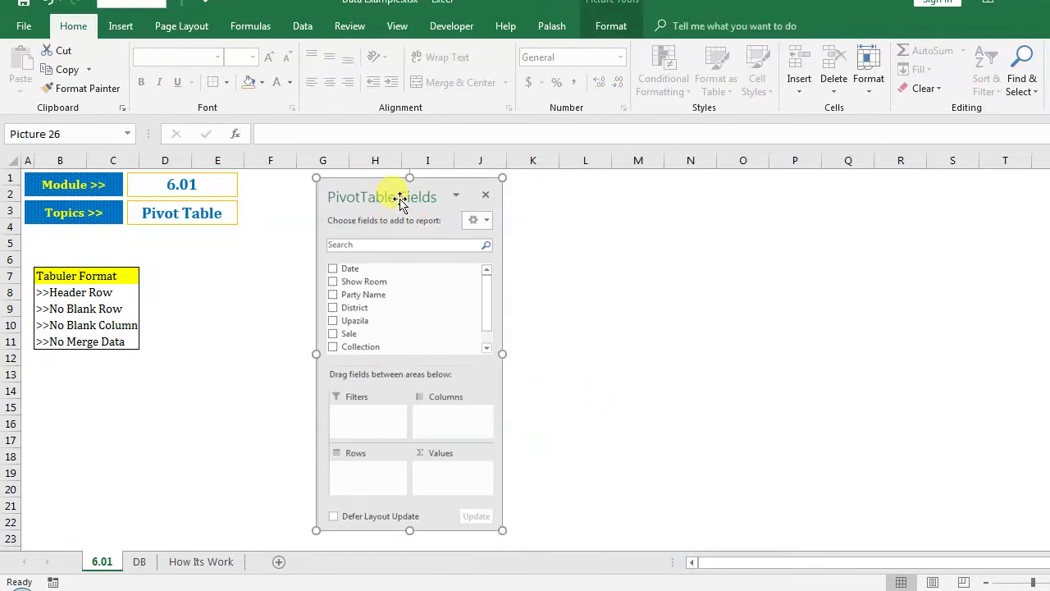
left_click(723, 399)
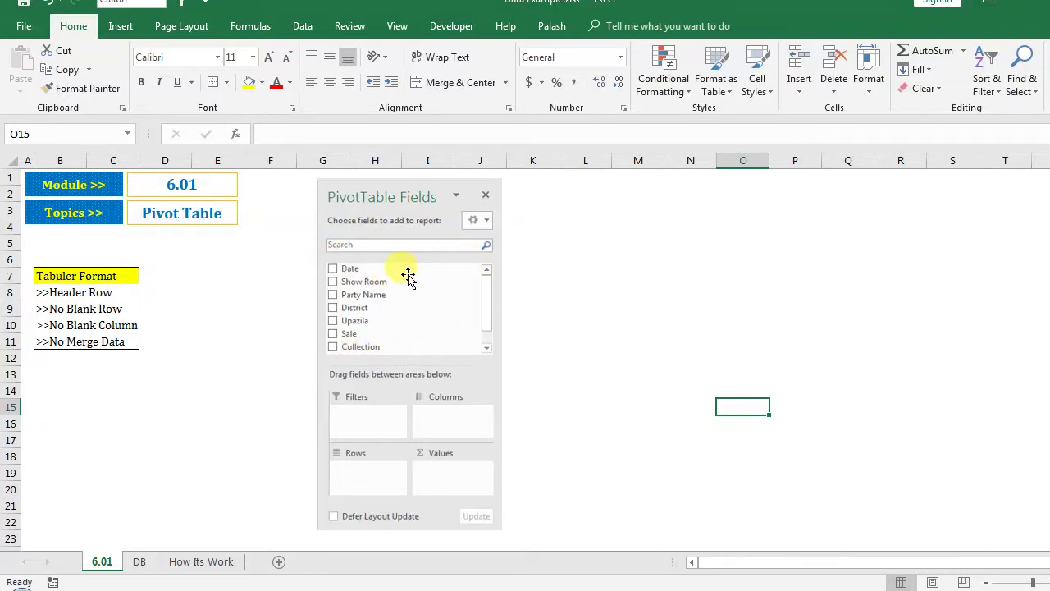
Compare the DB Sale and Collection columns with the 6.01 example of Sale placed in Values
left_click(140, 561)
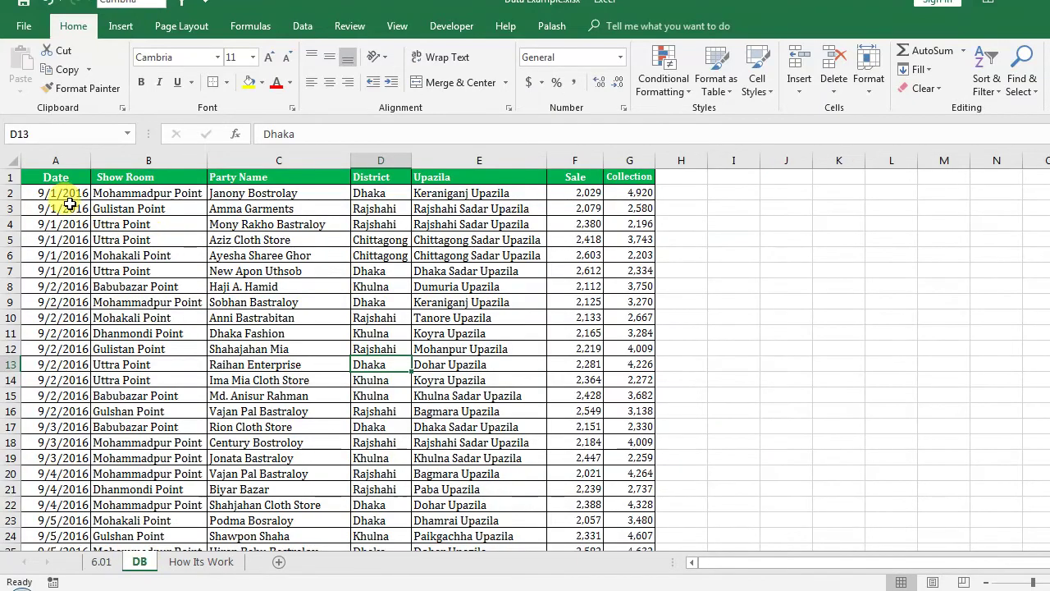
left_click_drag(47, 176, 594, 177)
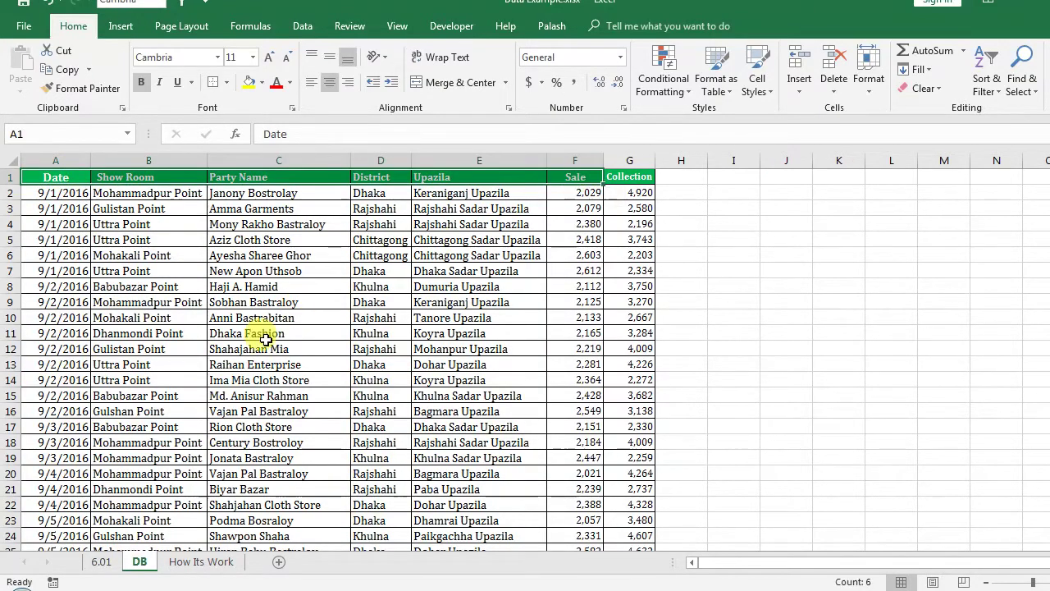
left_click(101, 561)
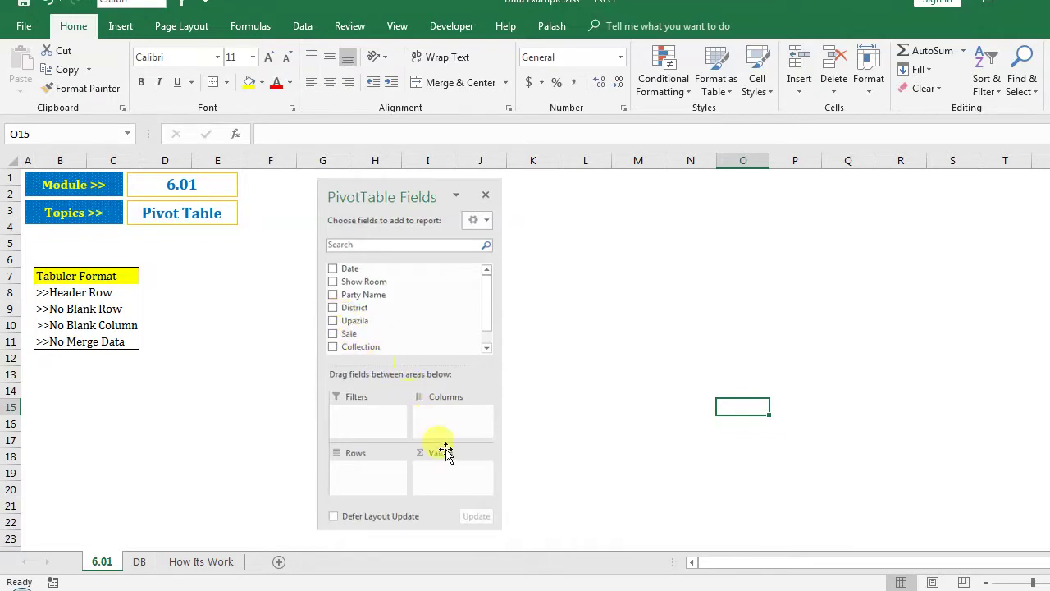
left_click(141, 563)
left_click_drag(573, 183, 578, 364)
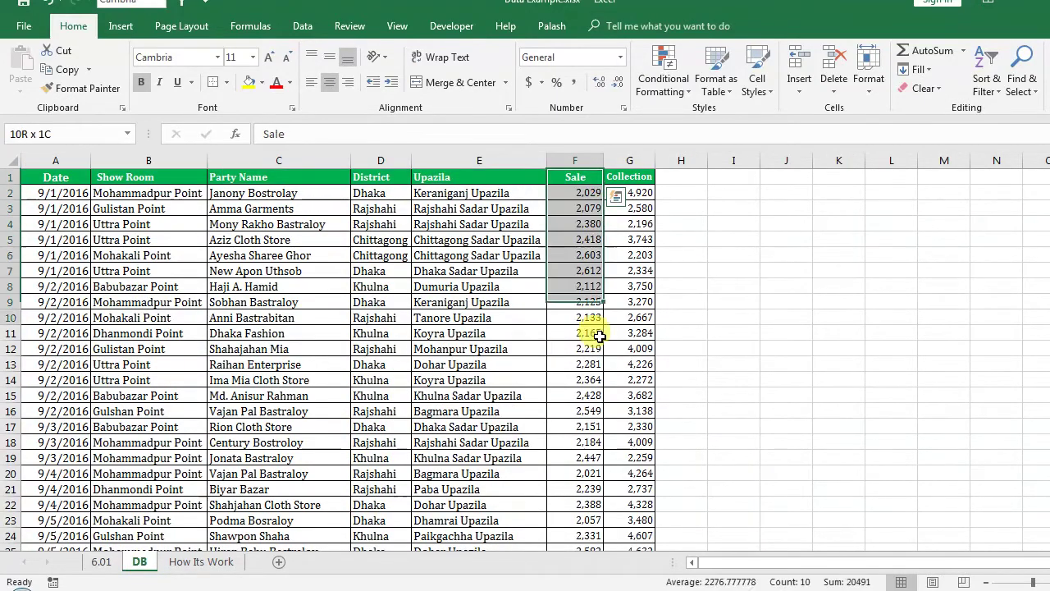
left_click_drag(629, 177, 630, 367)
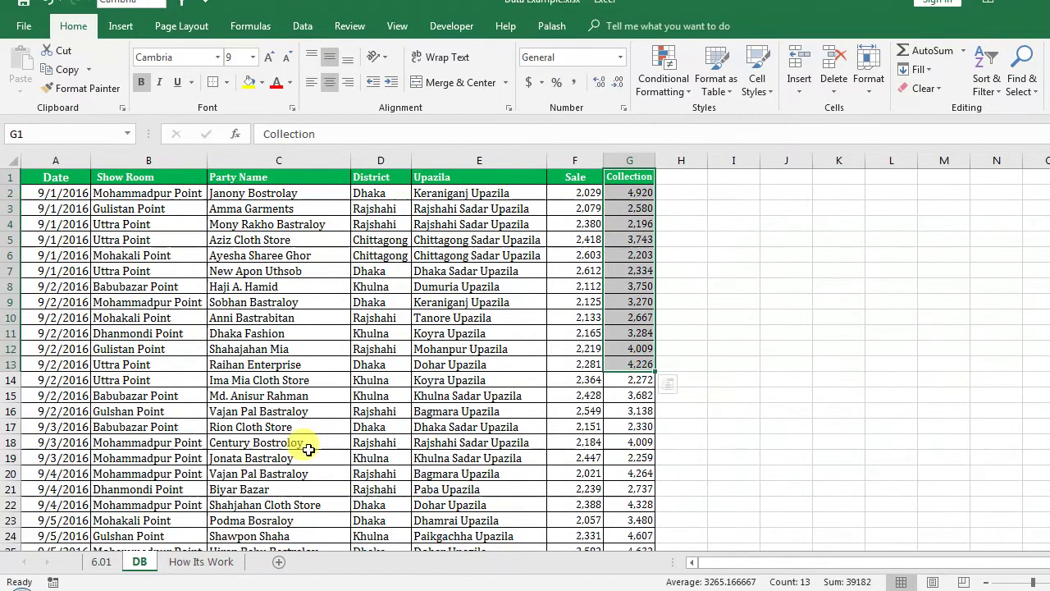
left_click(101, 562)
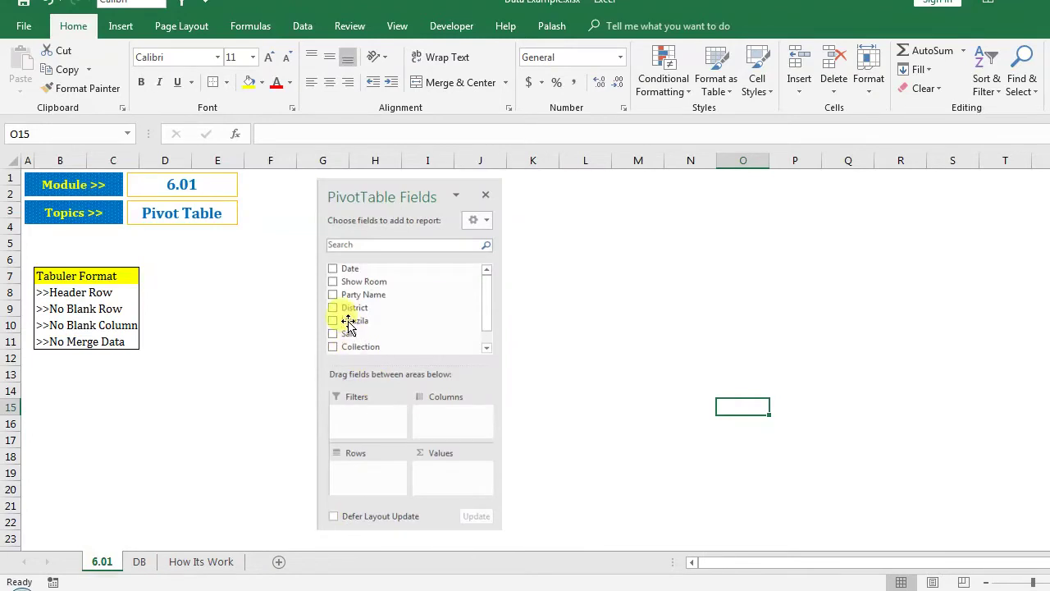
mouse_move(351, 336)
left_mouse_down()
mouse_move(441, 490)
mouse_move(464, 490)
mouse_move(458, 478)
left_mouse_up()
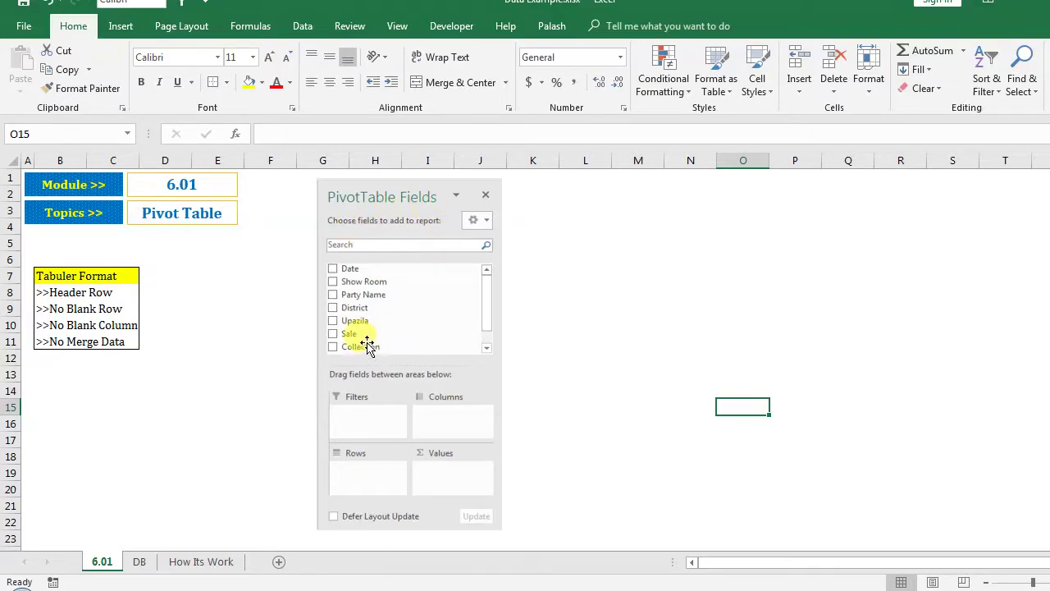
left_click(168, 392)
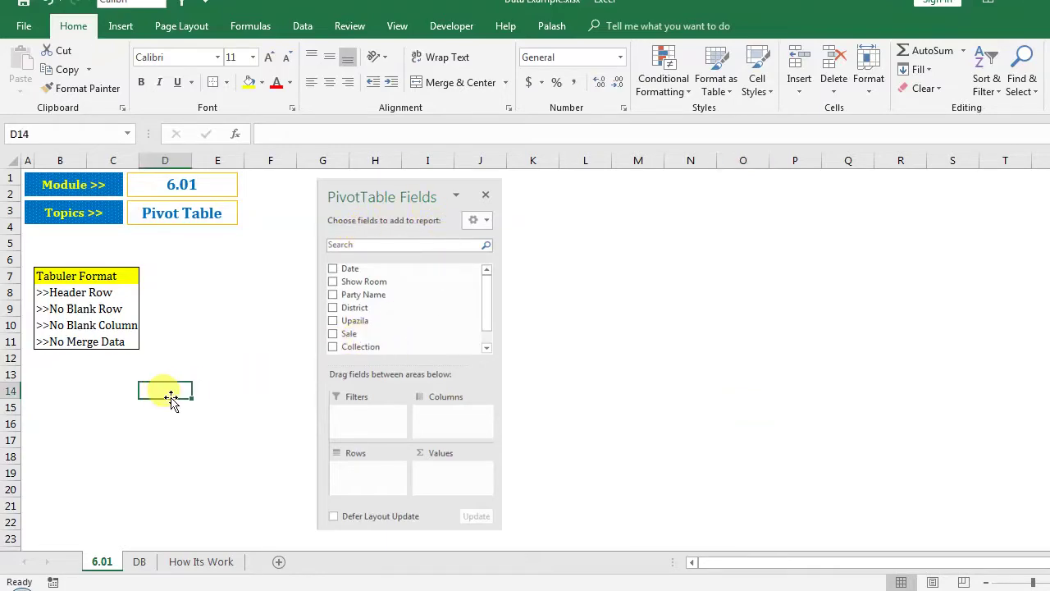
Back on the DB sheet, select cell C10 in the sales data and show the Insert ribbon
left_click(139, 561)
left_click(387, 330)
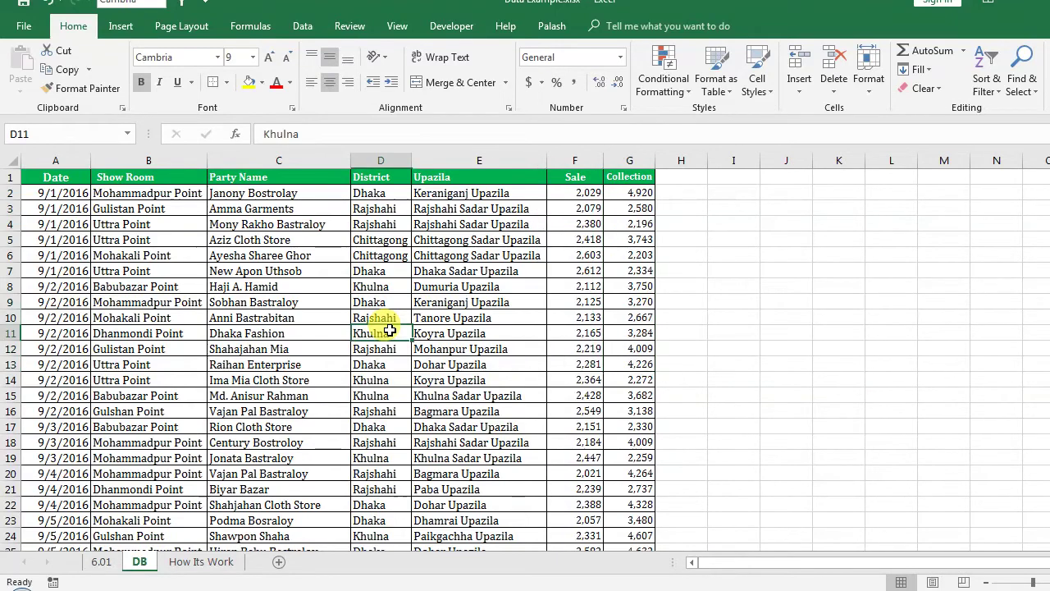
left_click(282, 290)
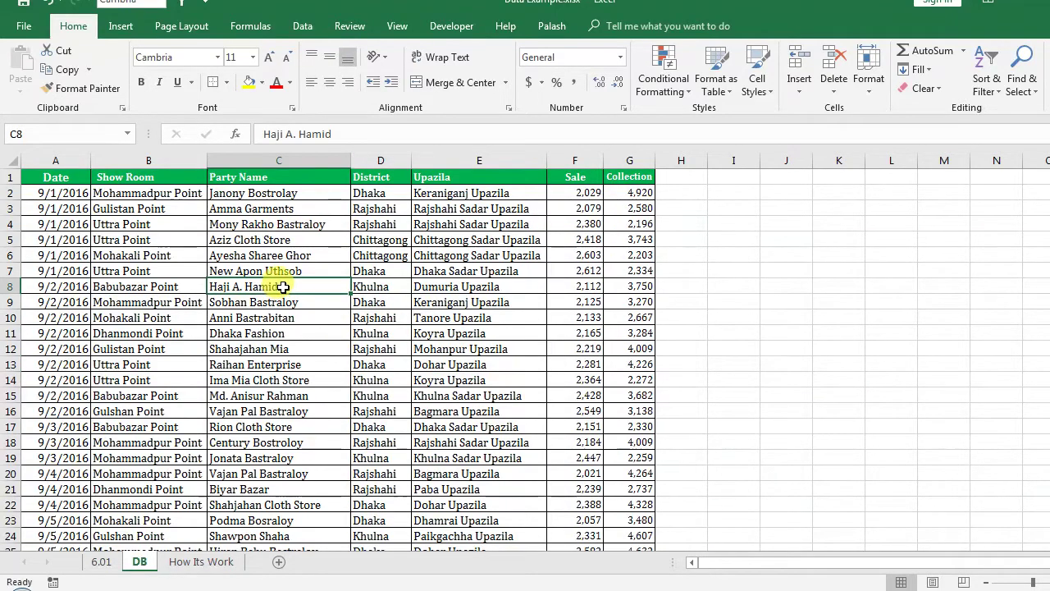
left_click(282, 251)
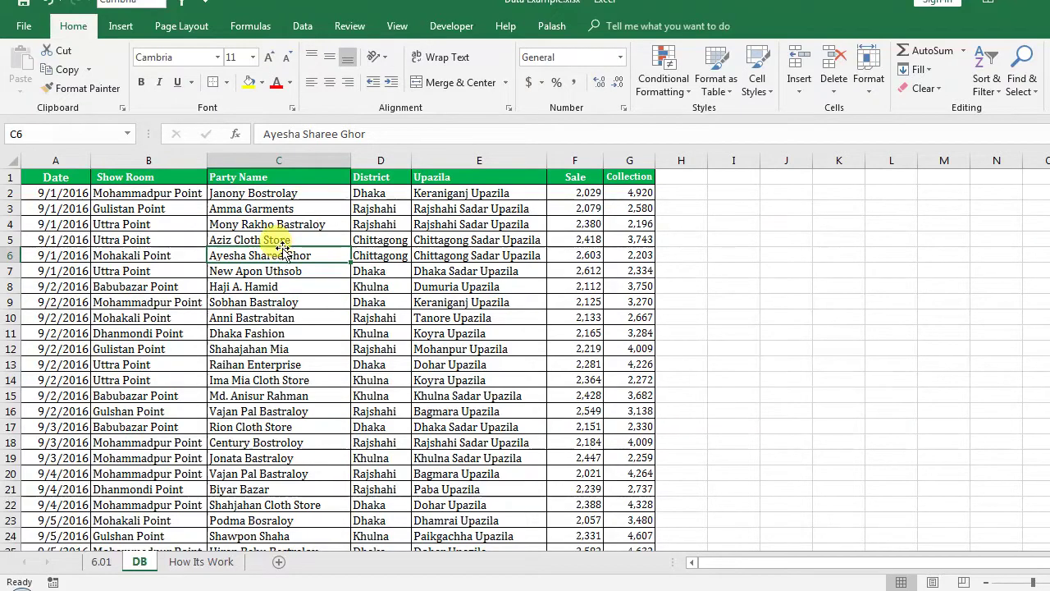
left_click(297, 313)
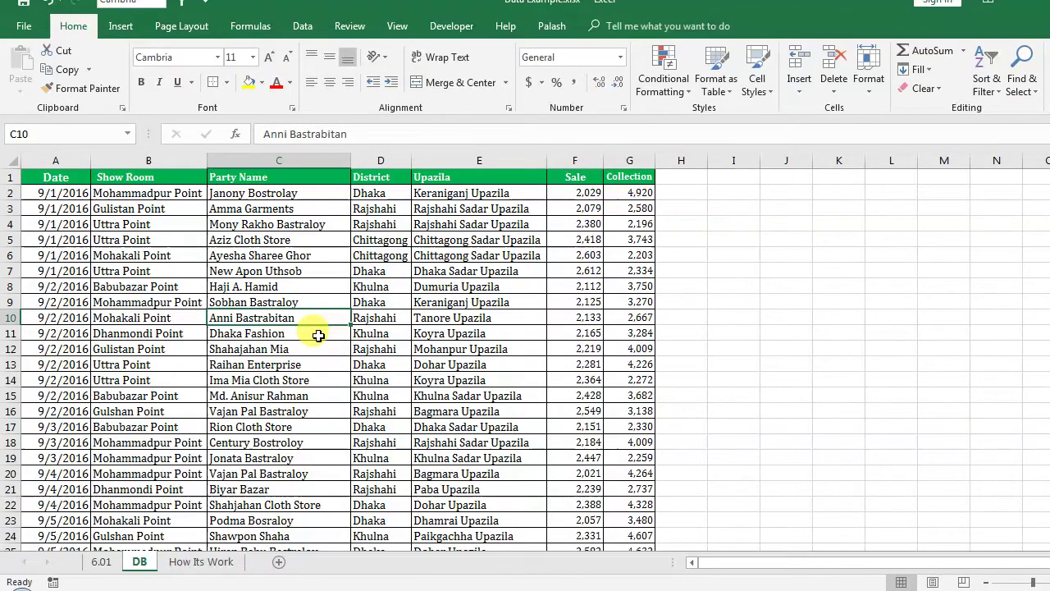
left_click(128, 29)
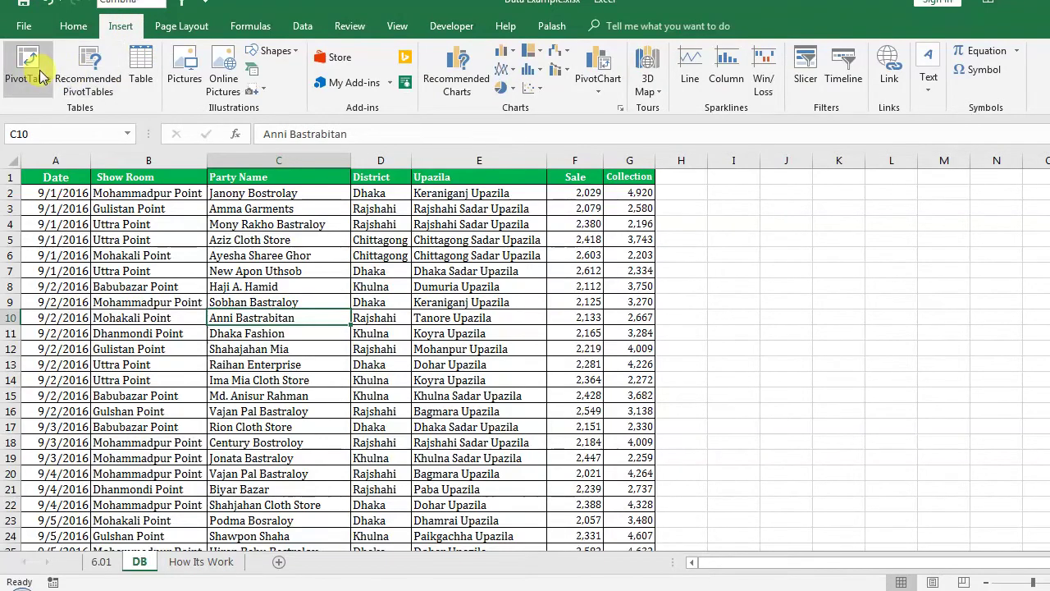
Cancel Create Table and jump with Ctrl+Down to the bottom of the Sale column
left_click(141, 65)
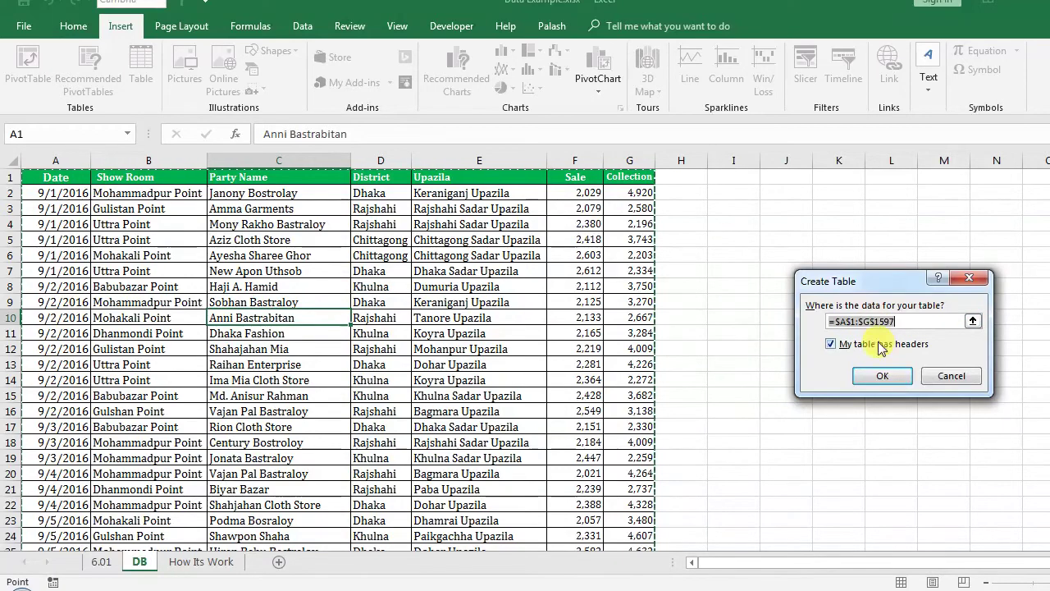
left_click(949, 378)
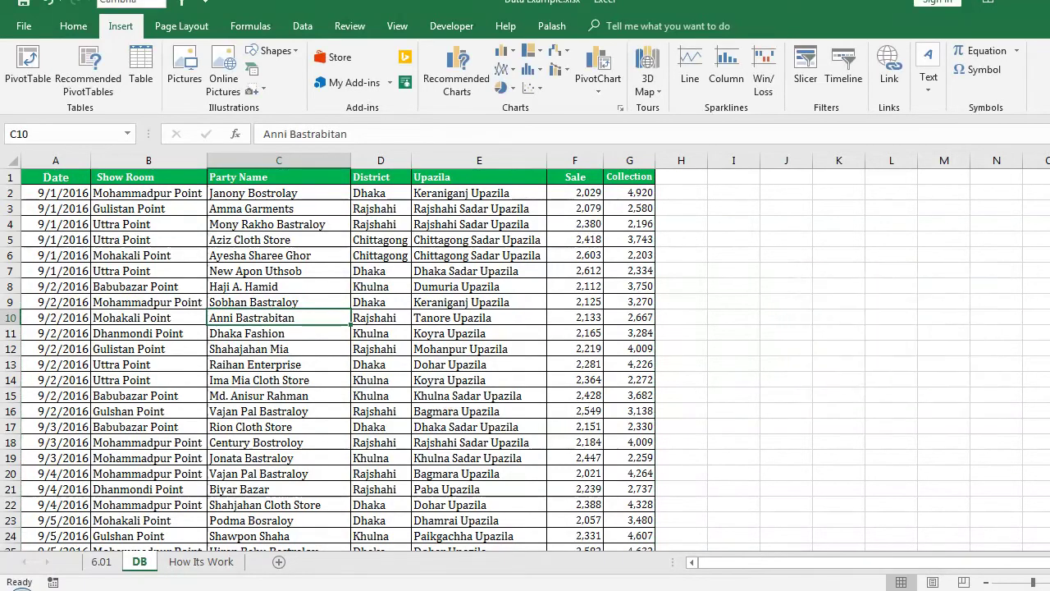
left_click(577, 301)
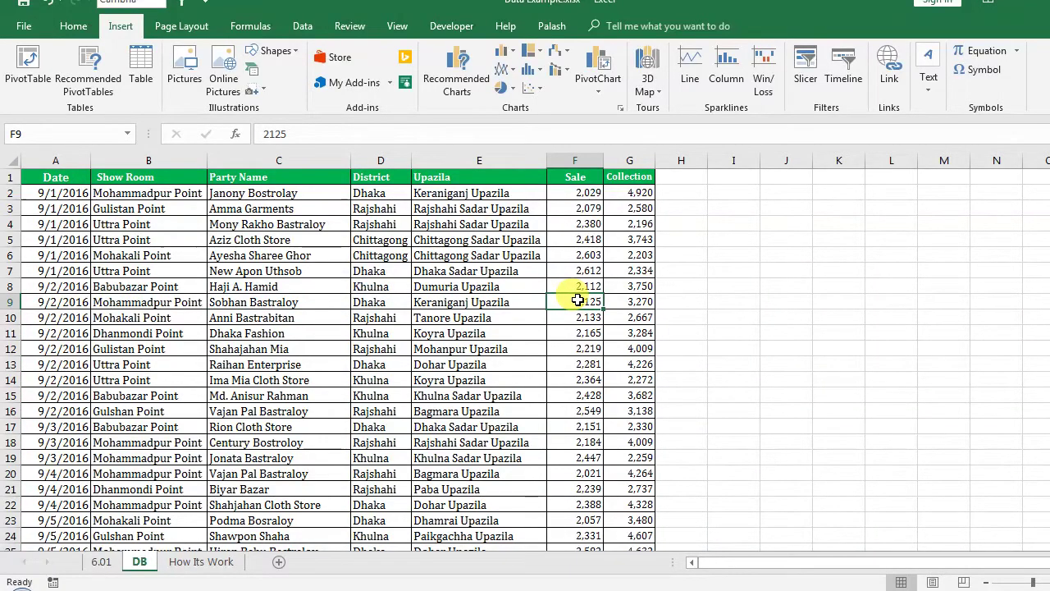
key("ctrl+Down")
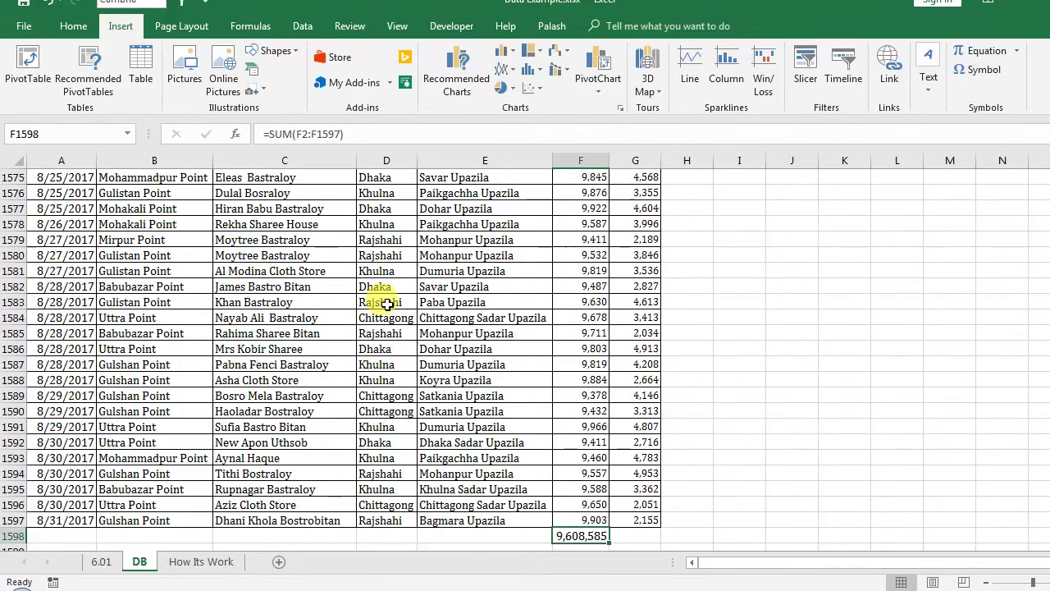
left_click(15, 520)
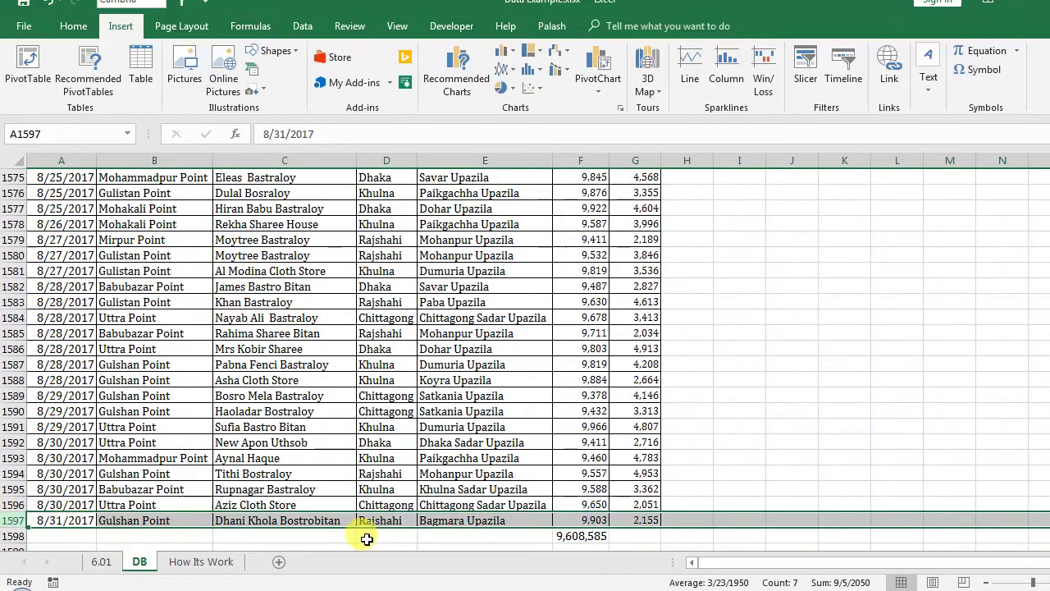
scroll(361, 533, "down", 1)
Delete the grand total row 1598 and return to the top of the data with Ctrl+Up
left_click(15, 488)
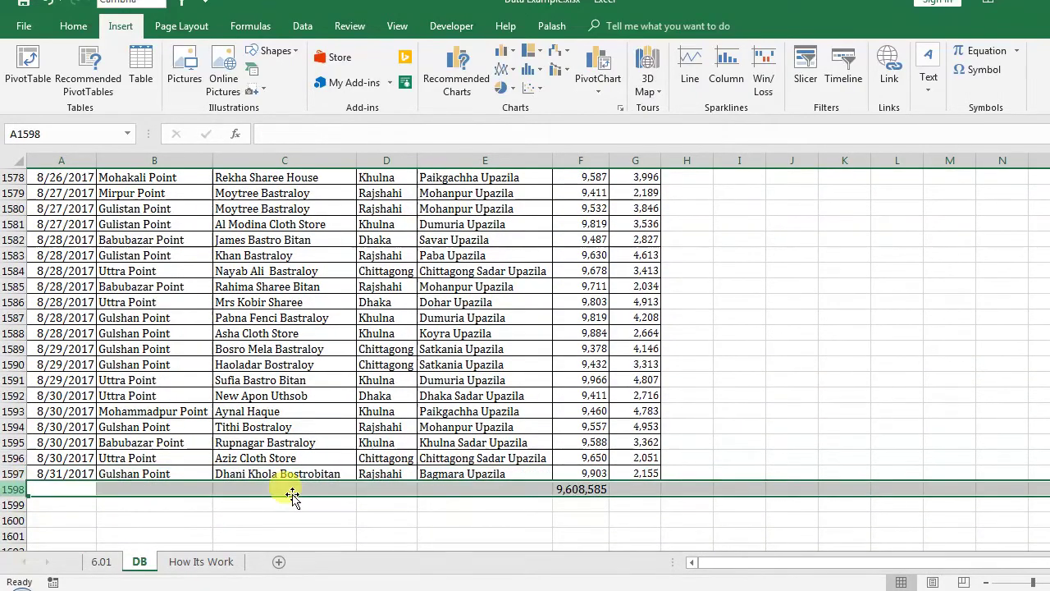
right_click(374, 489)
left_click(417, 378)
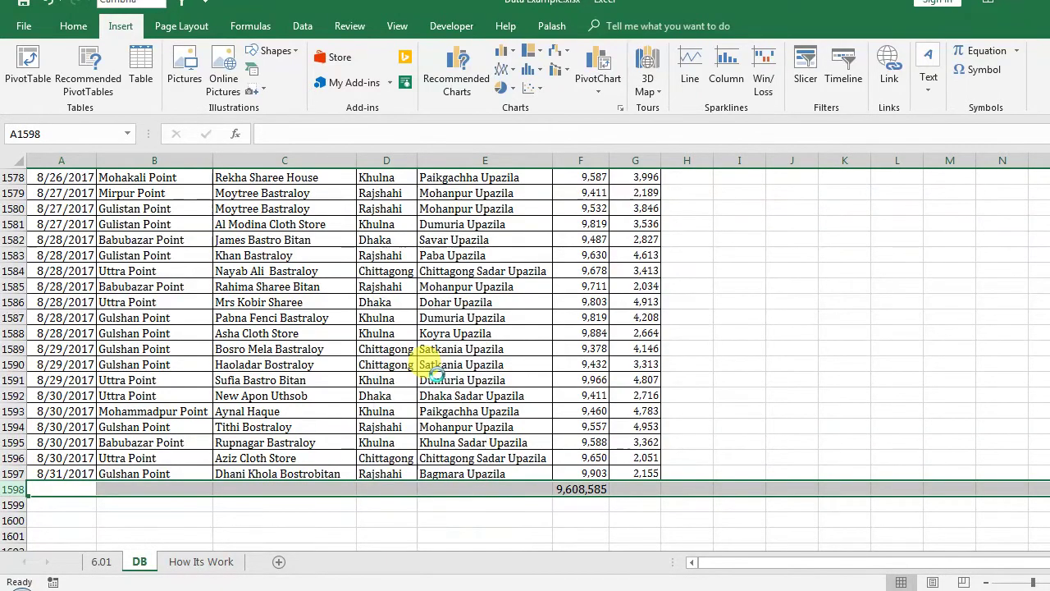
left_click(545, 397)
left_click(369, 377)
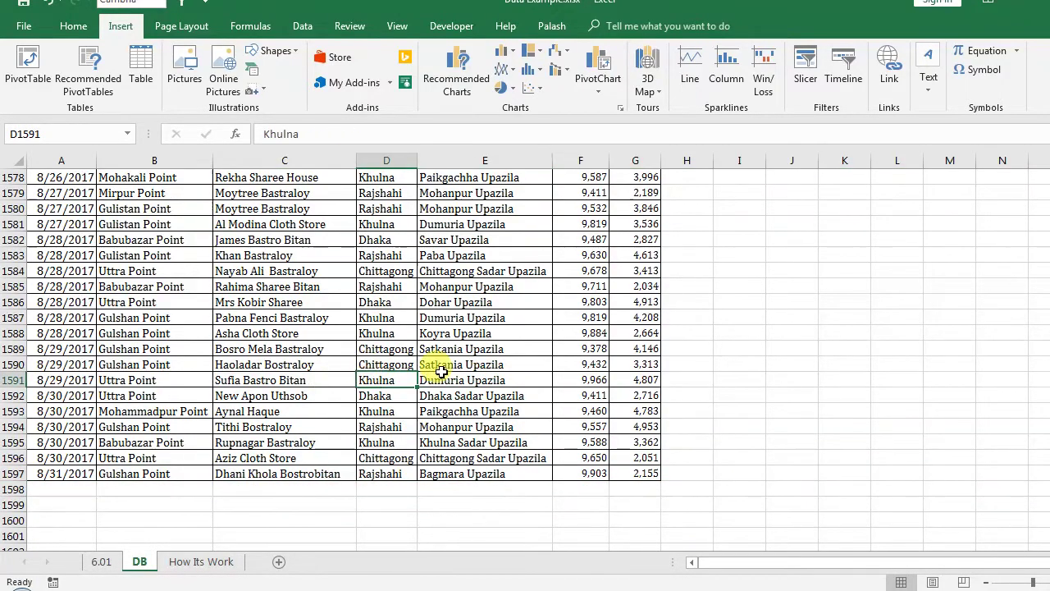
key("ctrl+Up")
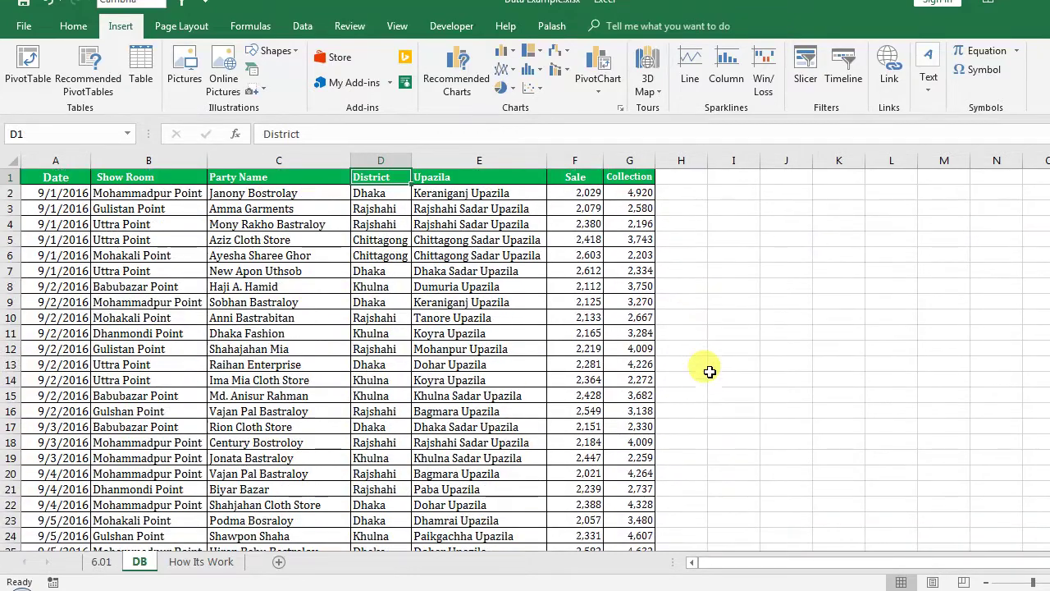
left_click(361, 255)
Insert a table over =$A$1:$G$1597 with 'My table has headers' checked
left_click(141, 72)
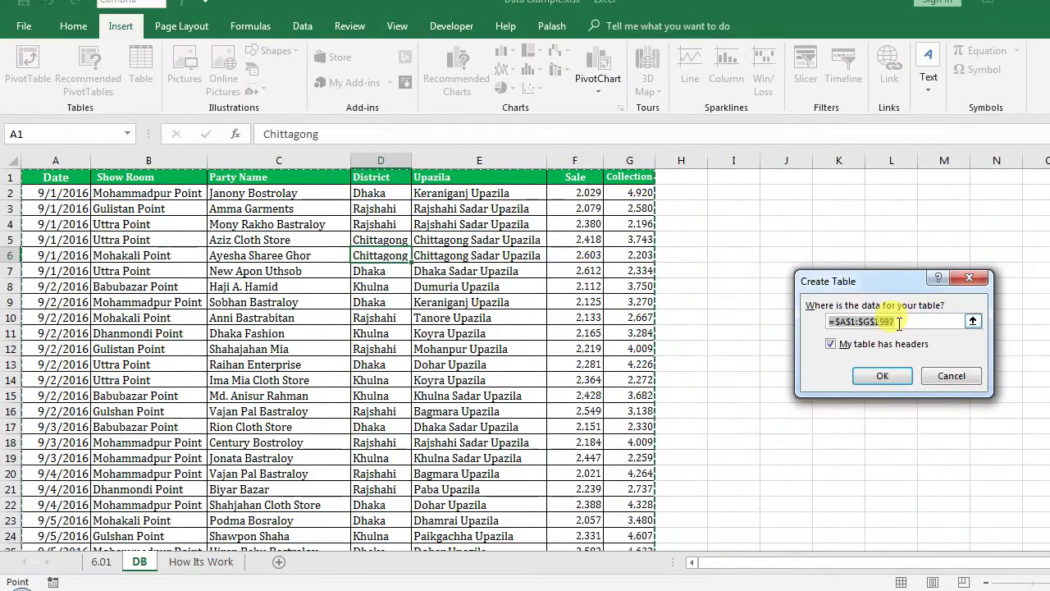
left_click(899, 322)
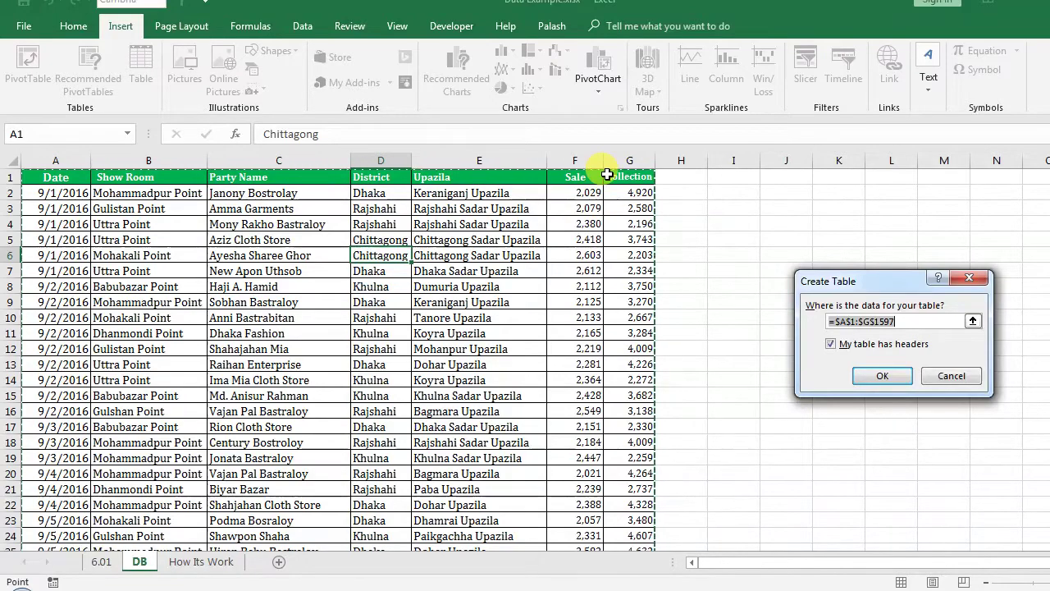
left_click(883, 376)
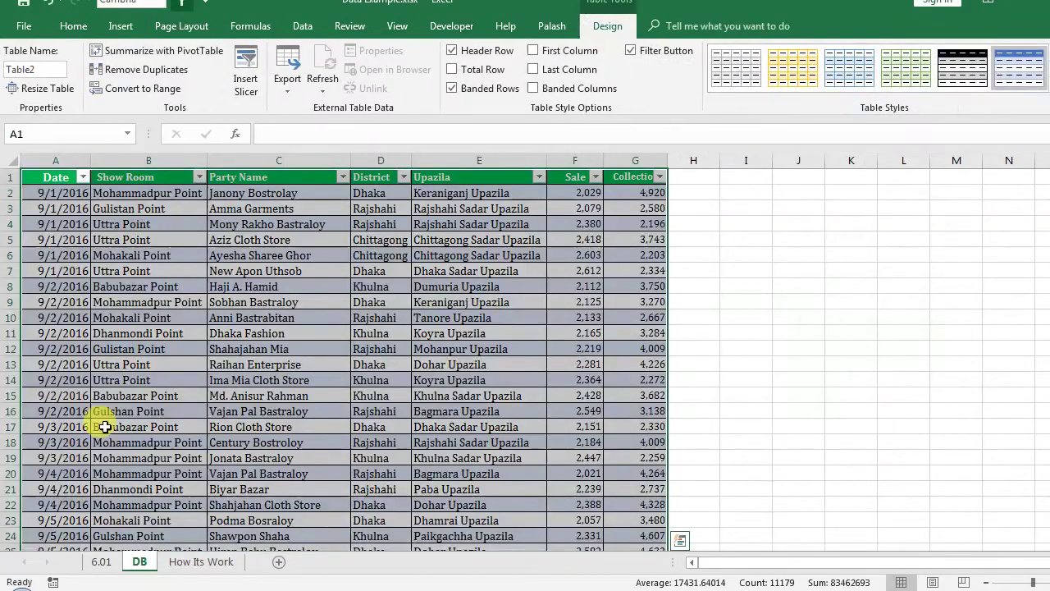
Try Summarize with PivotTable from the sales table, then cancel it
left_click(368, 410)
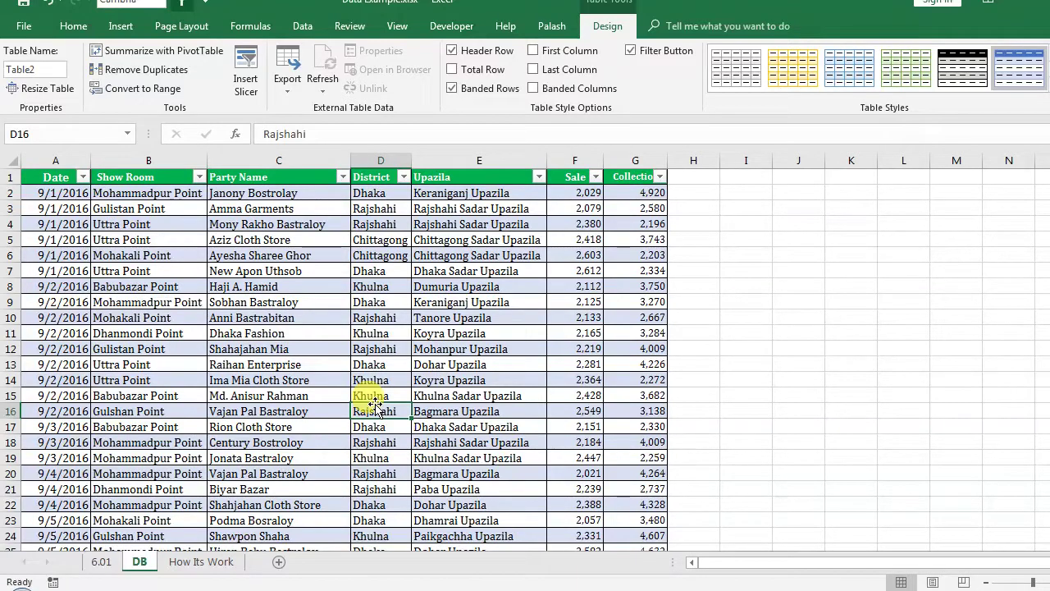
left_click(254, 300)
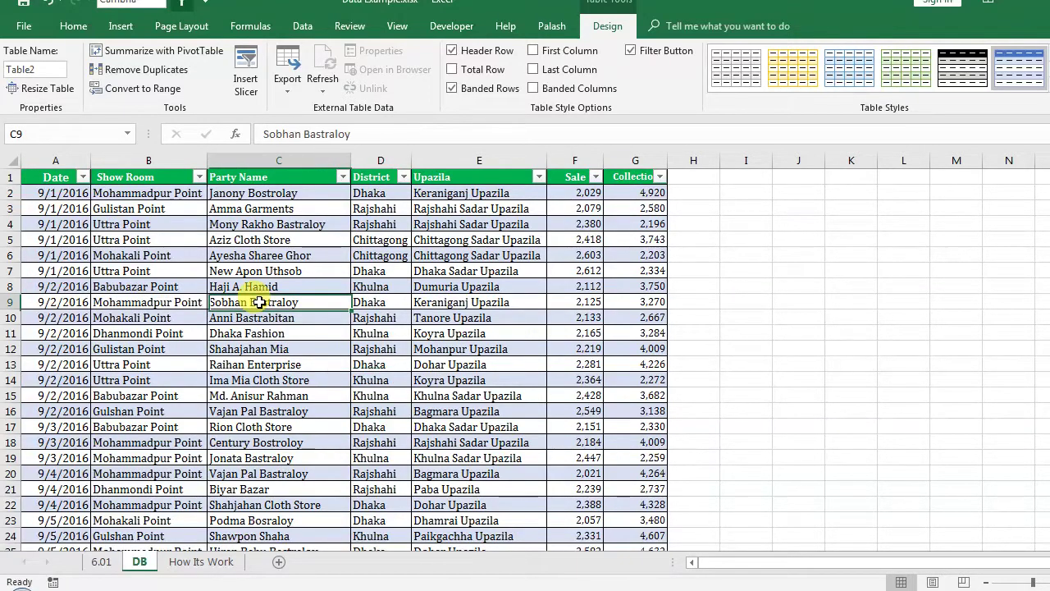
left_click(152, 51)
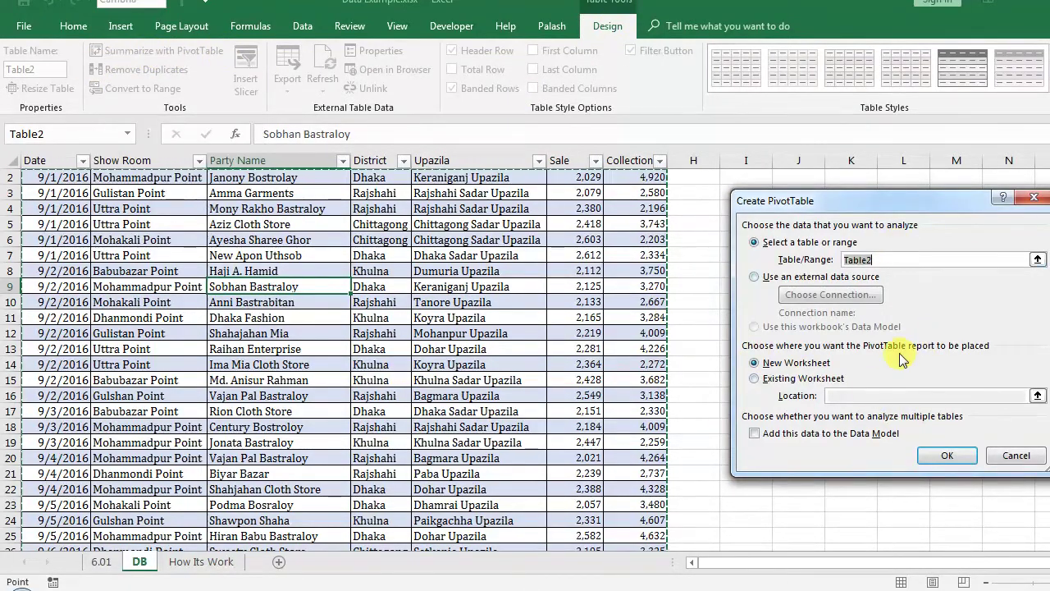
left_click(1017, 456)
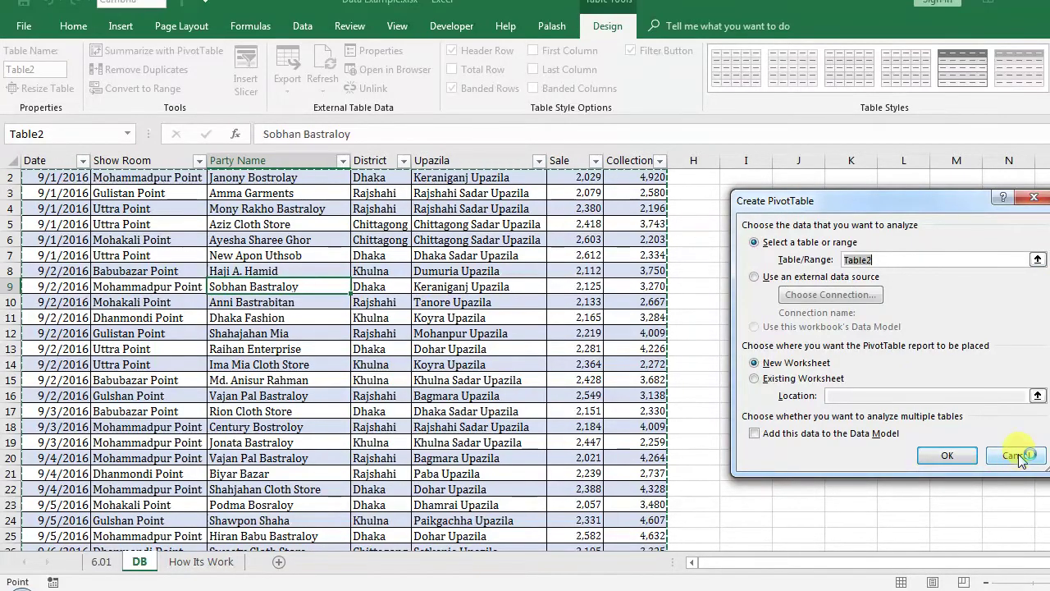
left_click(214, 333)
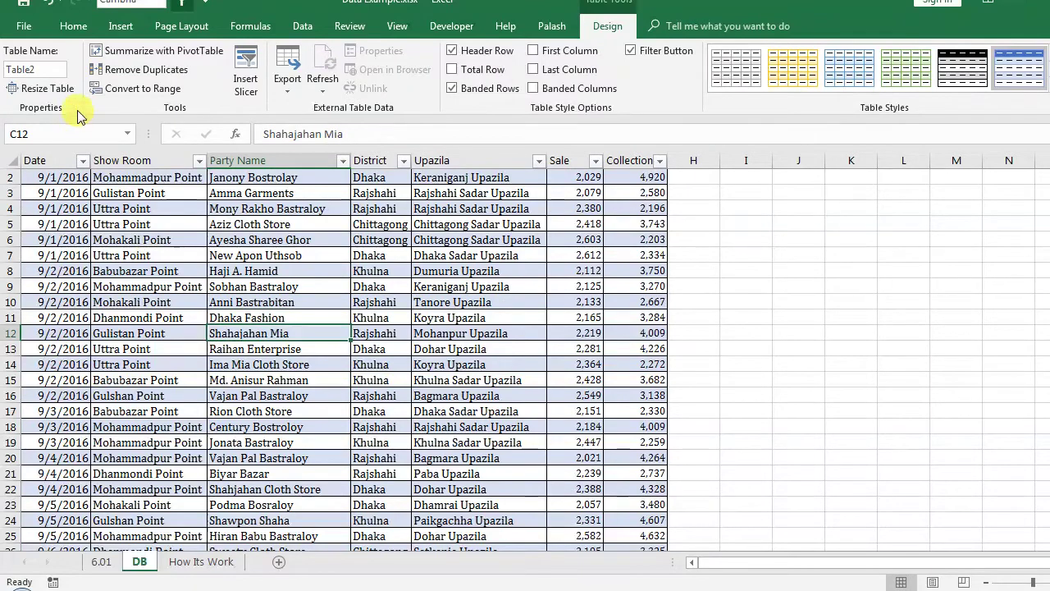
left_click(119, 27)
Convert the sales table back to a normal range, confirming with Yes
left_click(171, 284)
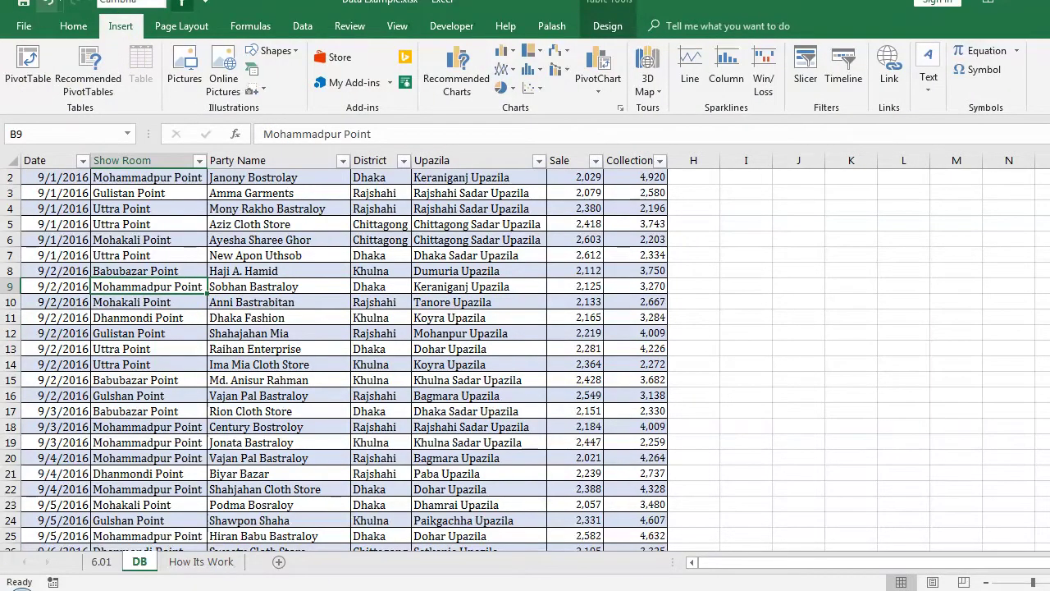
left_click(246, 395)
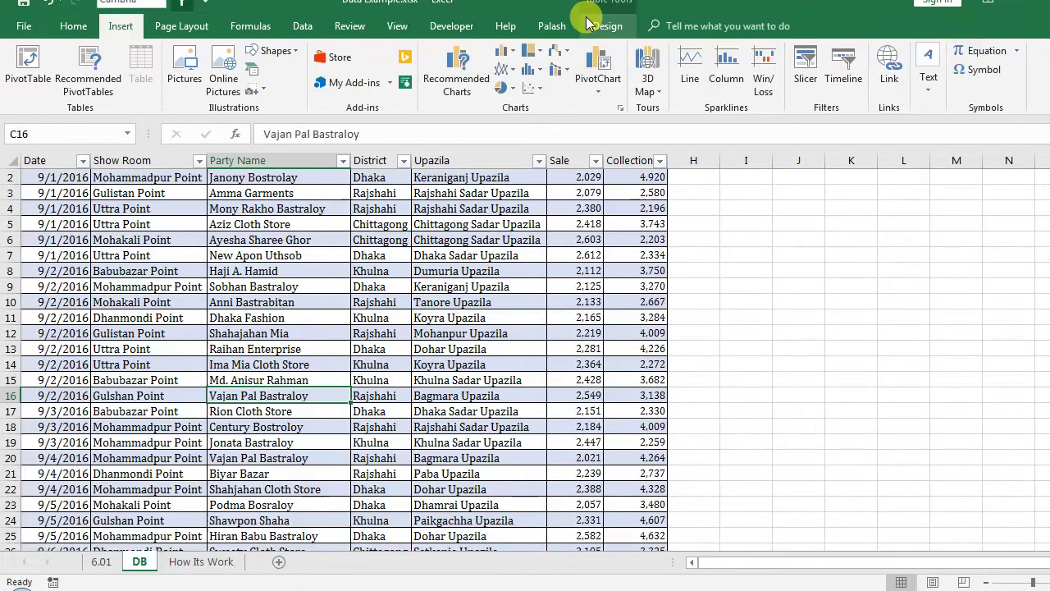
left_click(592, 25)
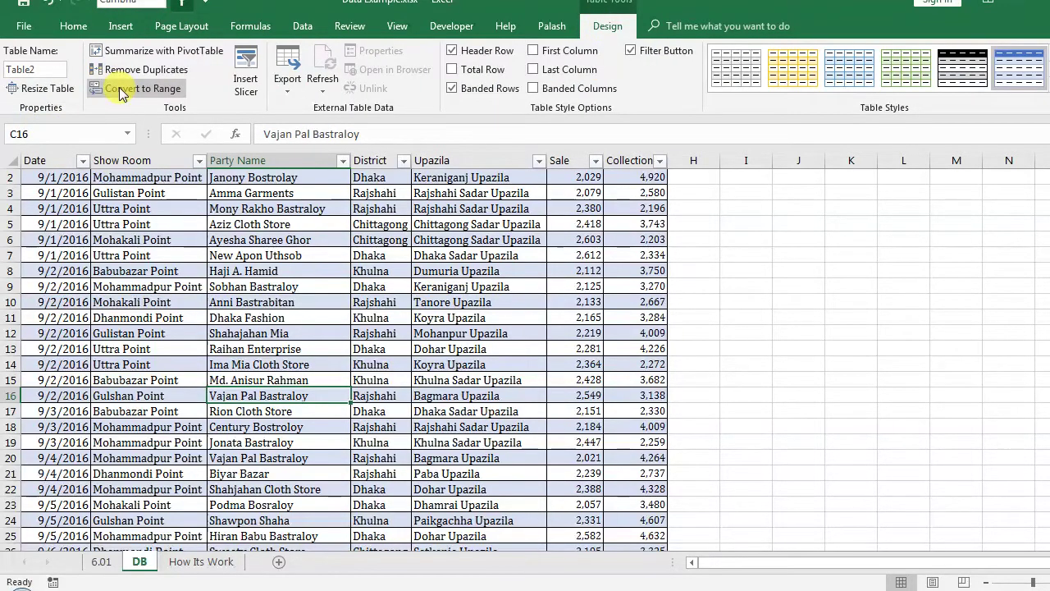
left_click(121, 90)
left_click(532, 342)
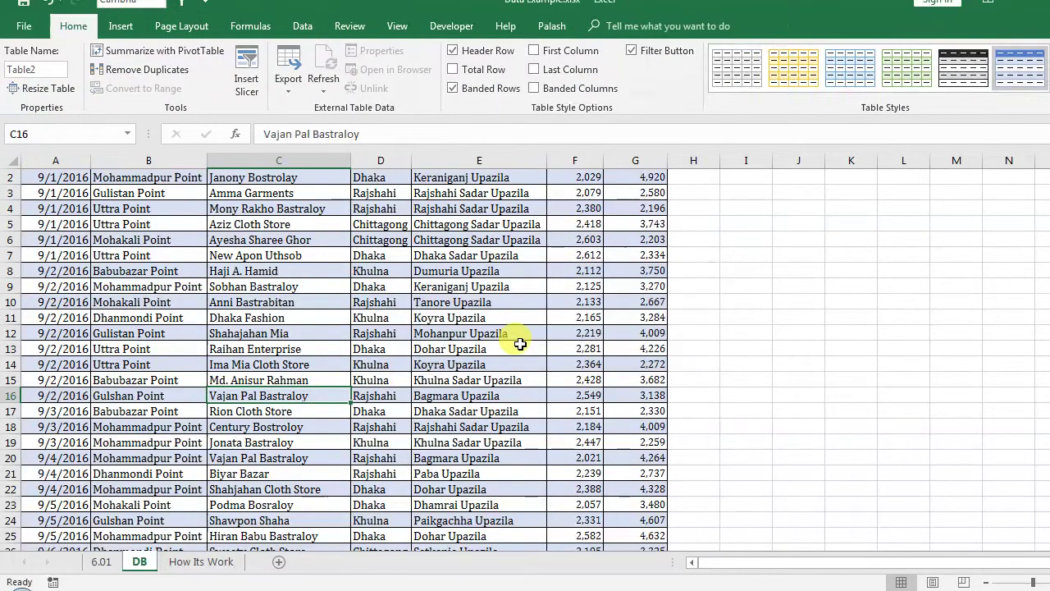
Select cell C7 in the plain range and show the Insert ribbon options
left_click(283, 348)
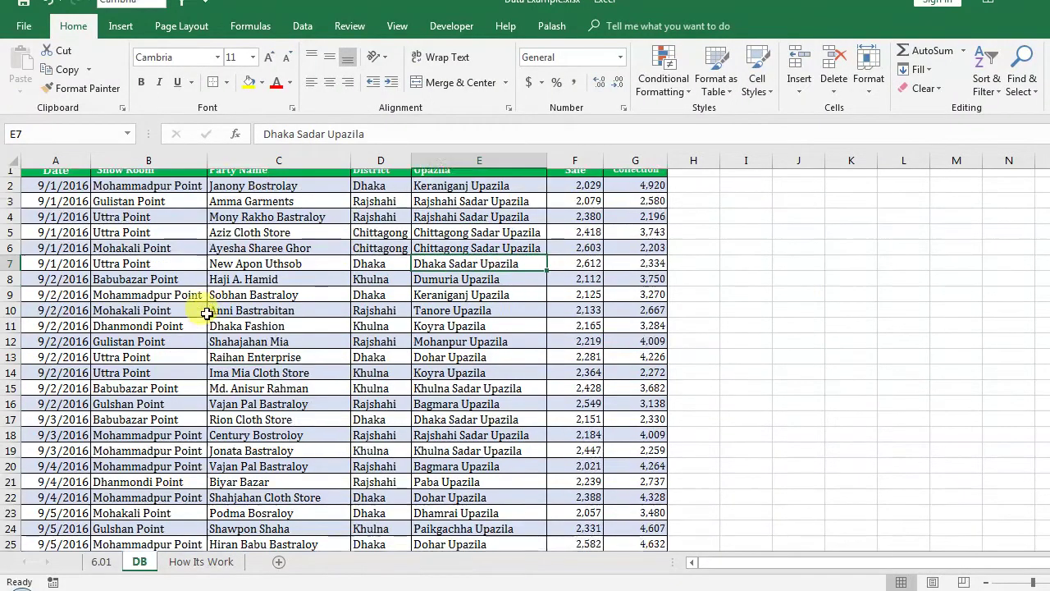
left_click(484, 255)
scroll(206, 241, "up", 1)
left_click(212, 273)
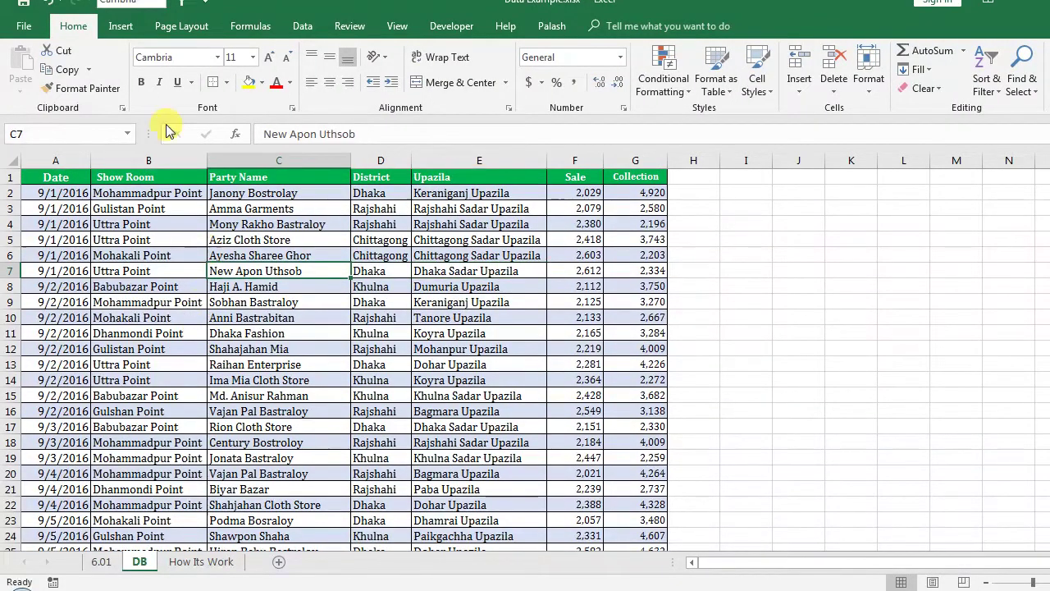
left_click(120, 25)
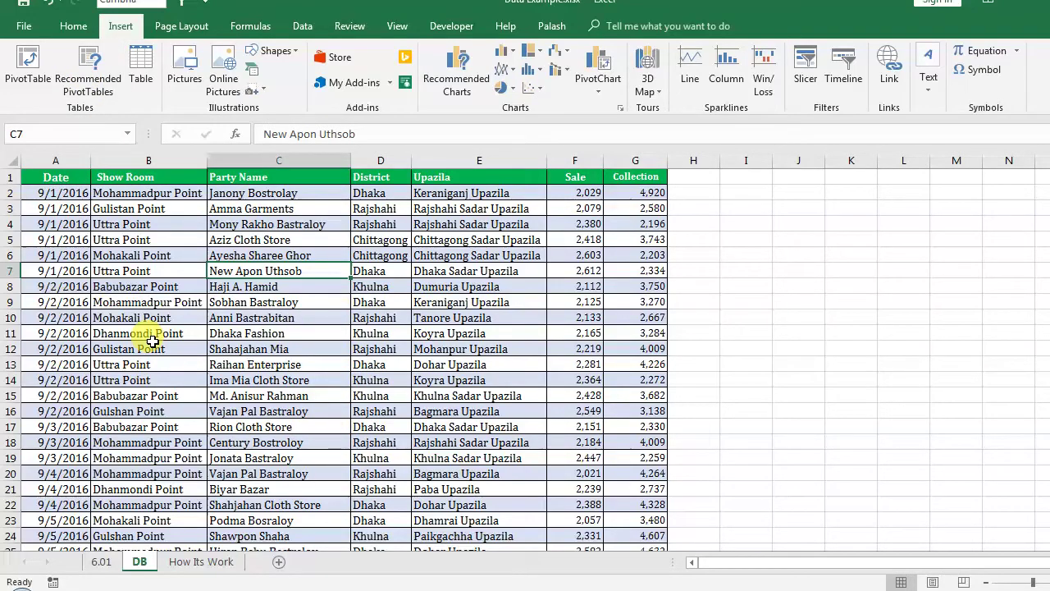
left_click(96, 72)
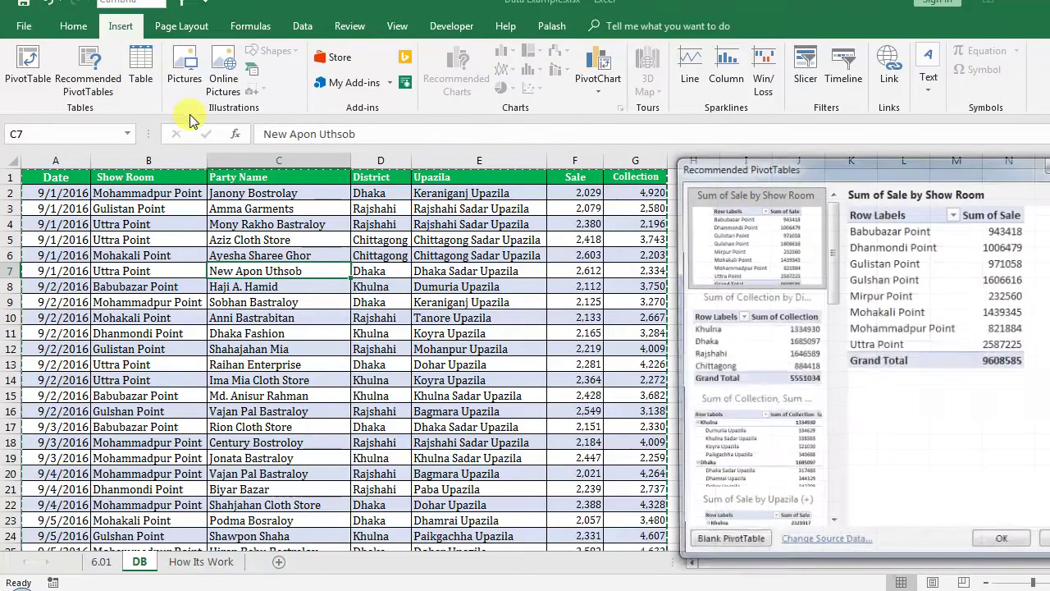
left_click_drag(833, 238, 835, 484)
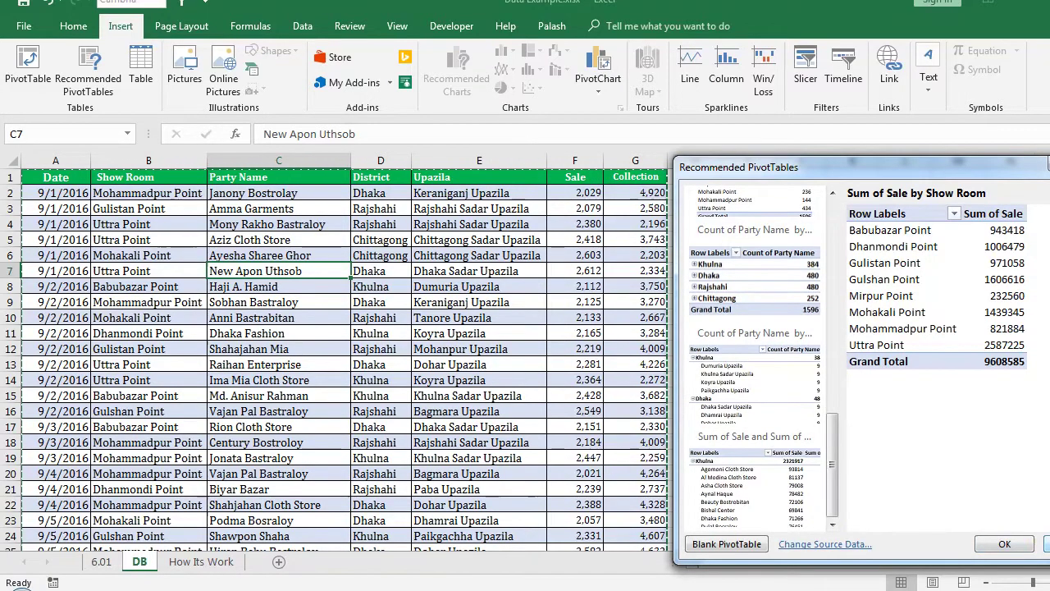
key("Escape")
left_click(275, 349)
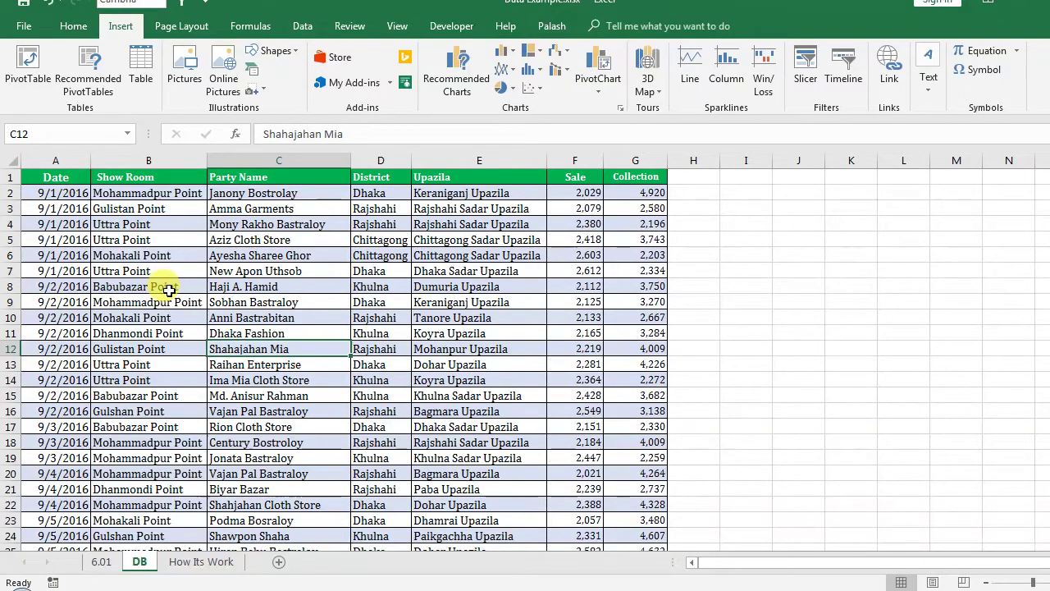
left_click(215, 286)
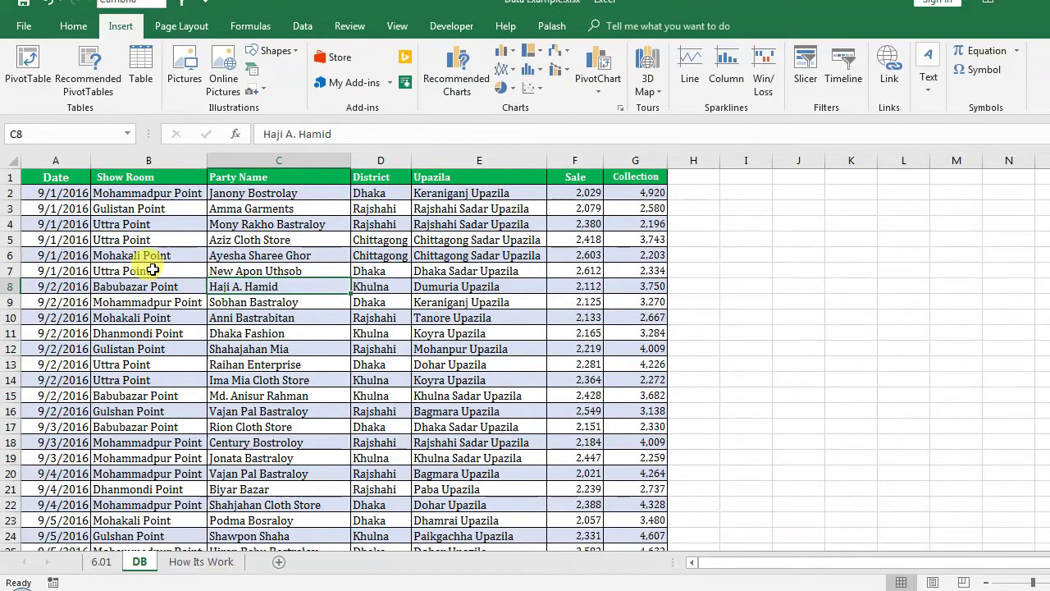
left_click(302, 224)
left_click(31, 72)
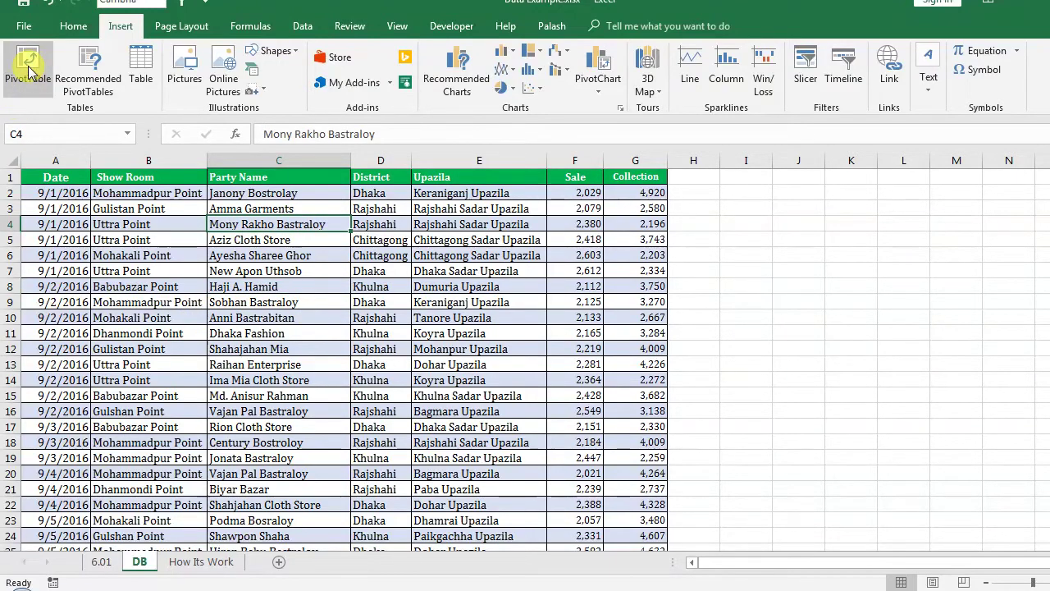
Start a PivotTable from DB!$A$1:$G$1597, keeping New Worksheet as the placement
left_click(29, 72)
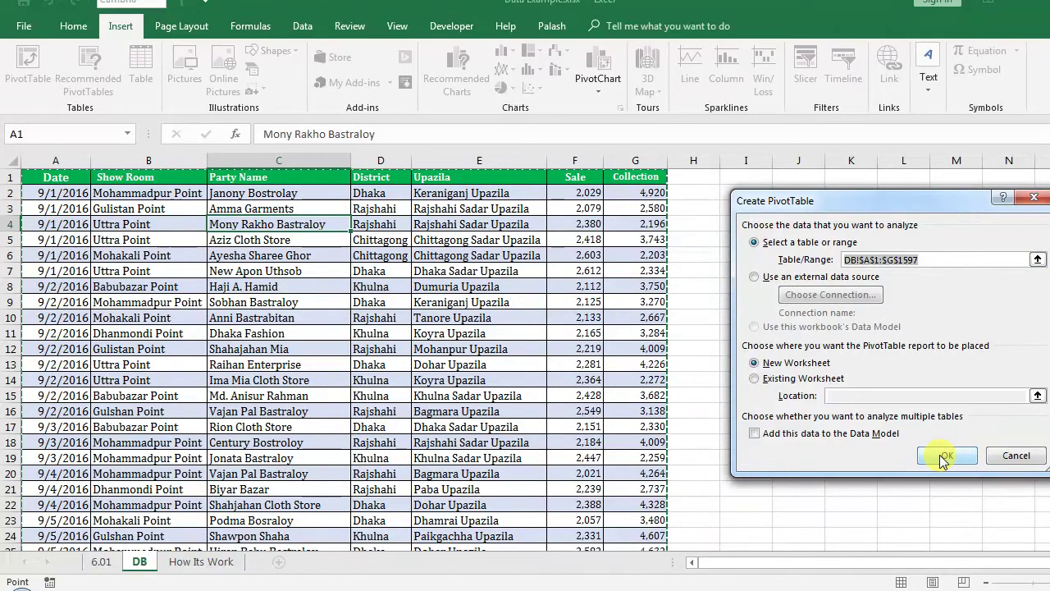
left_click(902, 259)
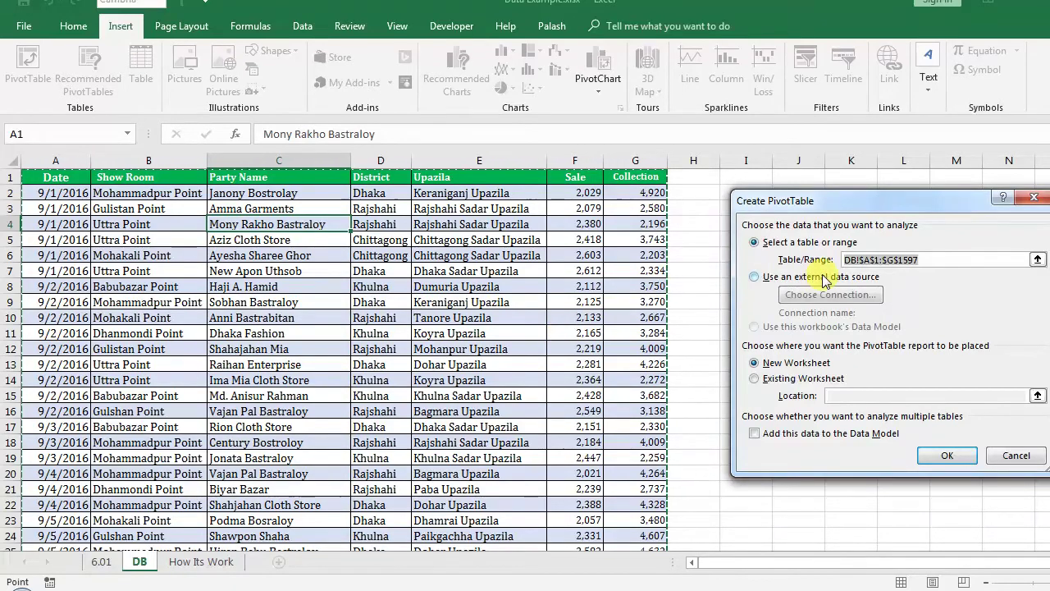
Choose an external data source and browse the Connections and Tables lists, cancelling without a choice
left_click(756, 277)
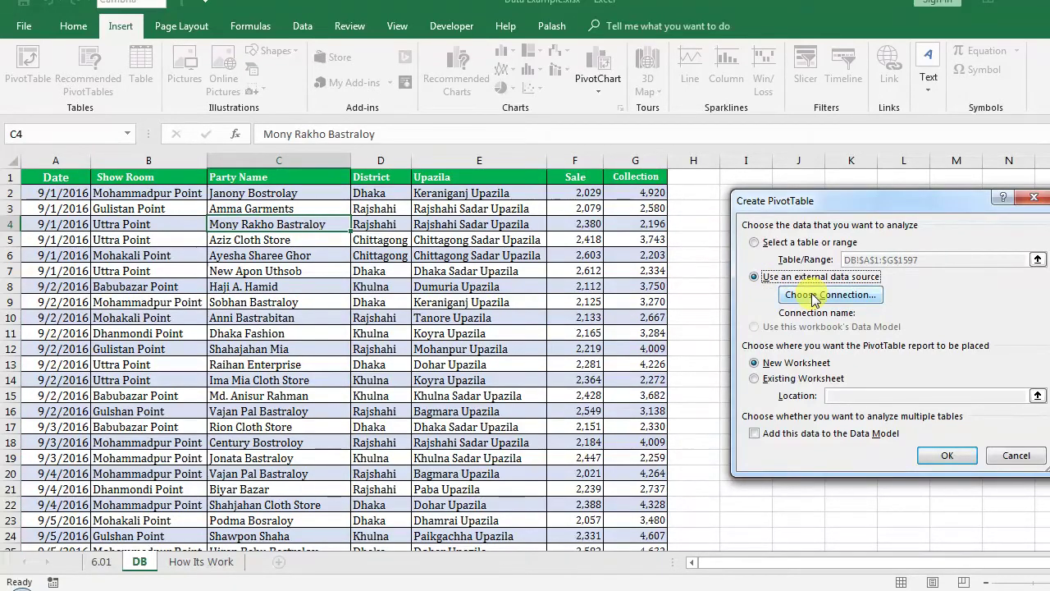
left_click(828, 295)
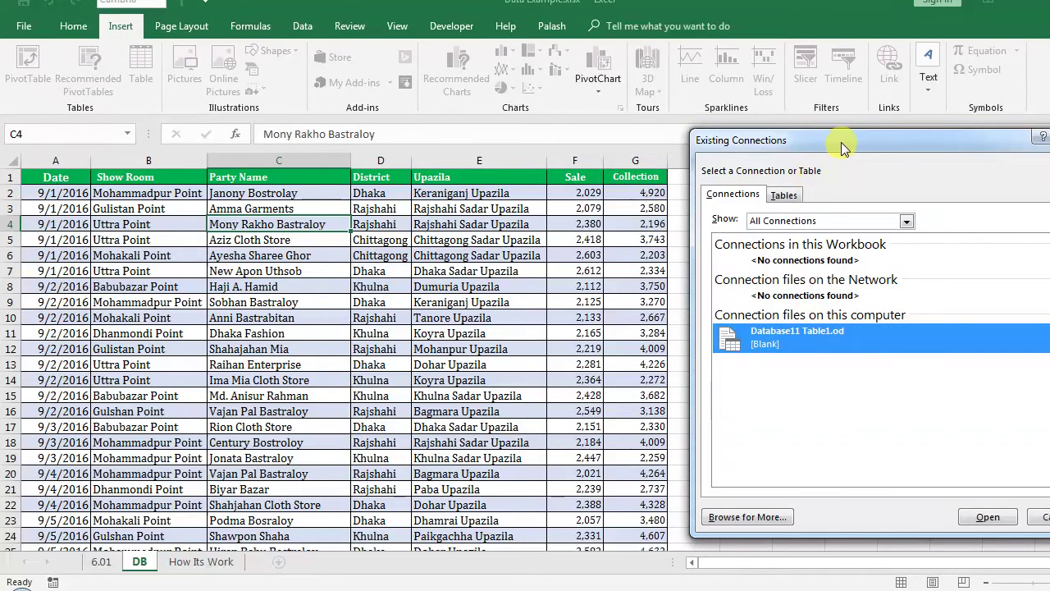
left_click_drag(837, 161, 363, 164)
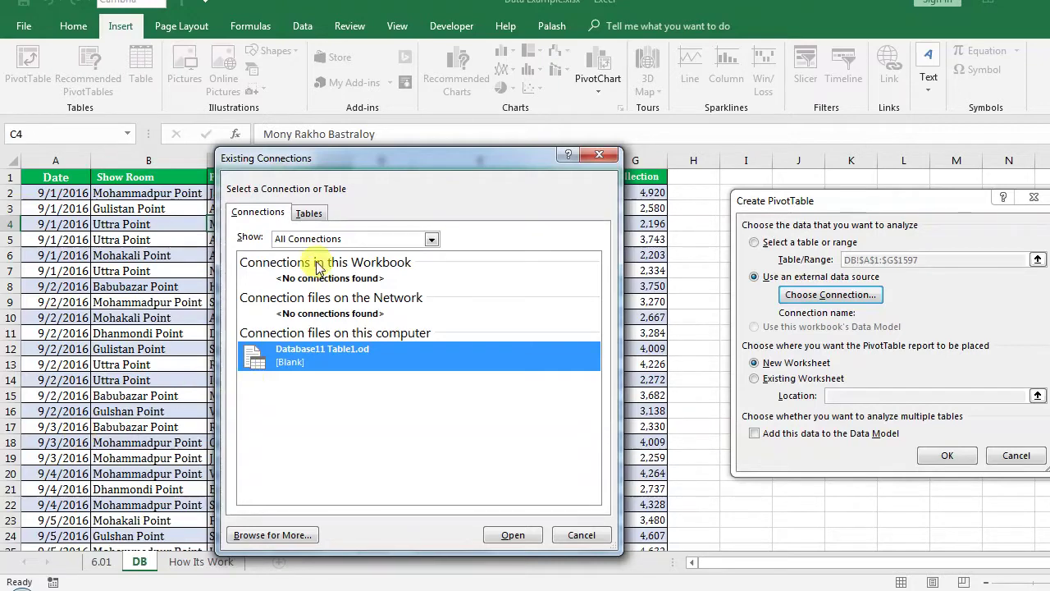
left_click(313, 213)
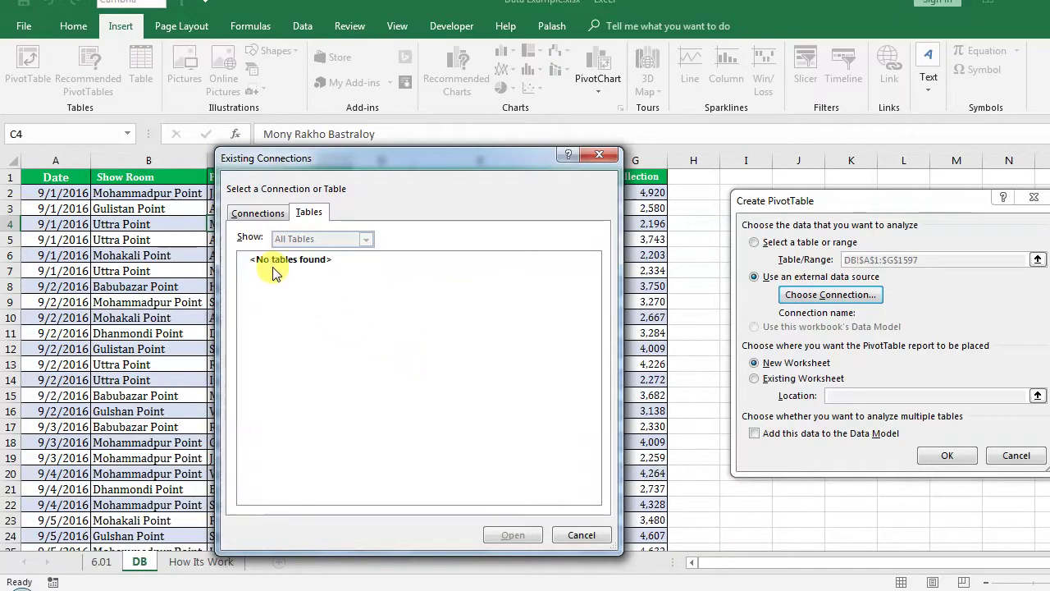
left_click(252, 212)
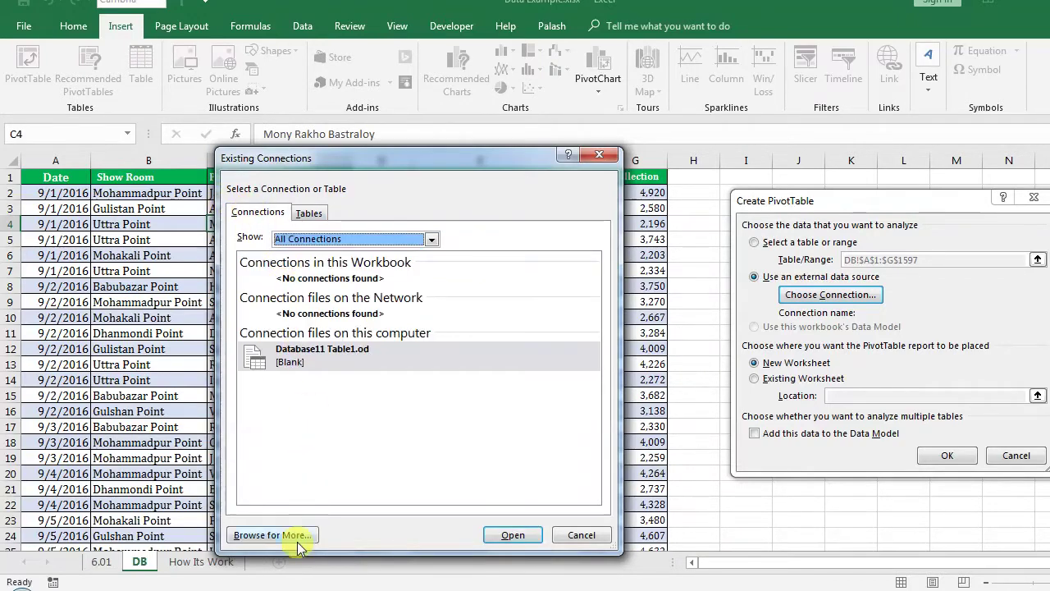
left_click(269, 540)
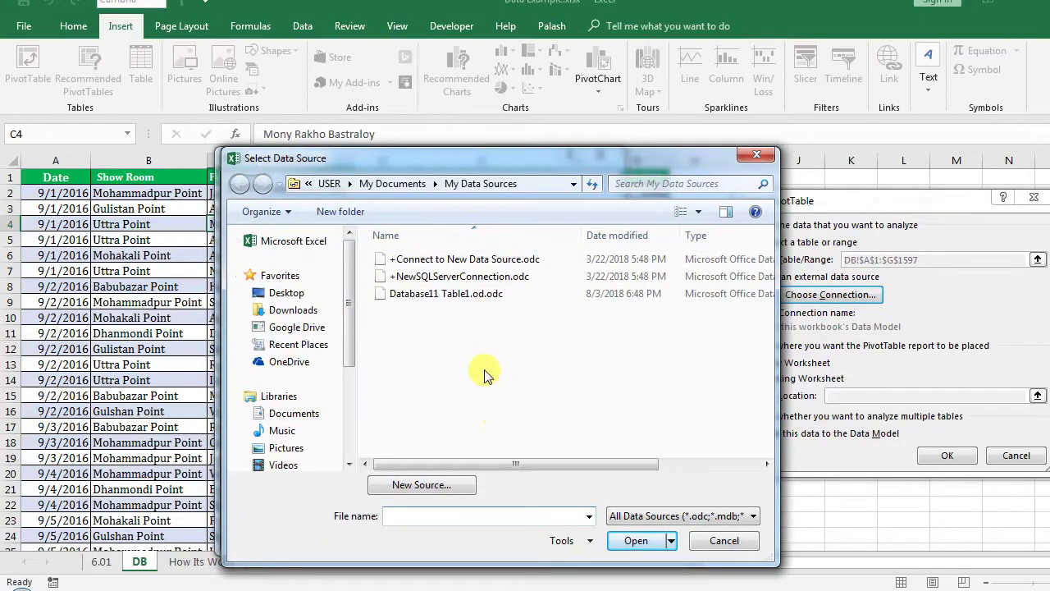
left_click(728, 543)
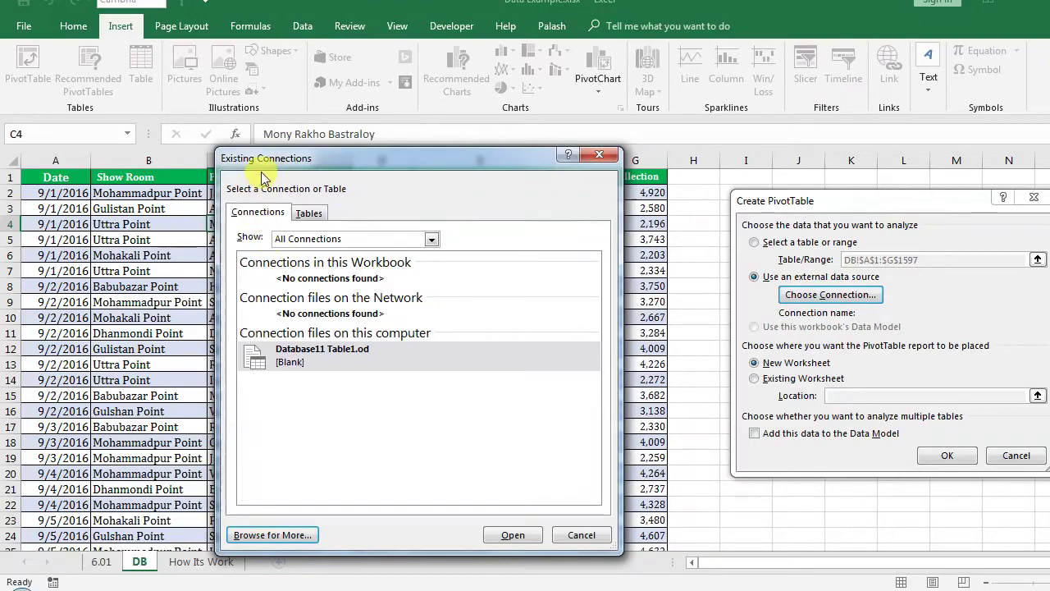
left_click(580, 535)
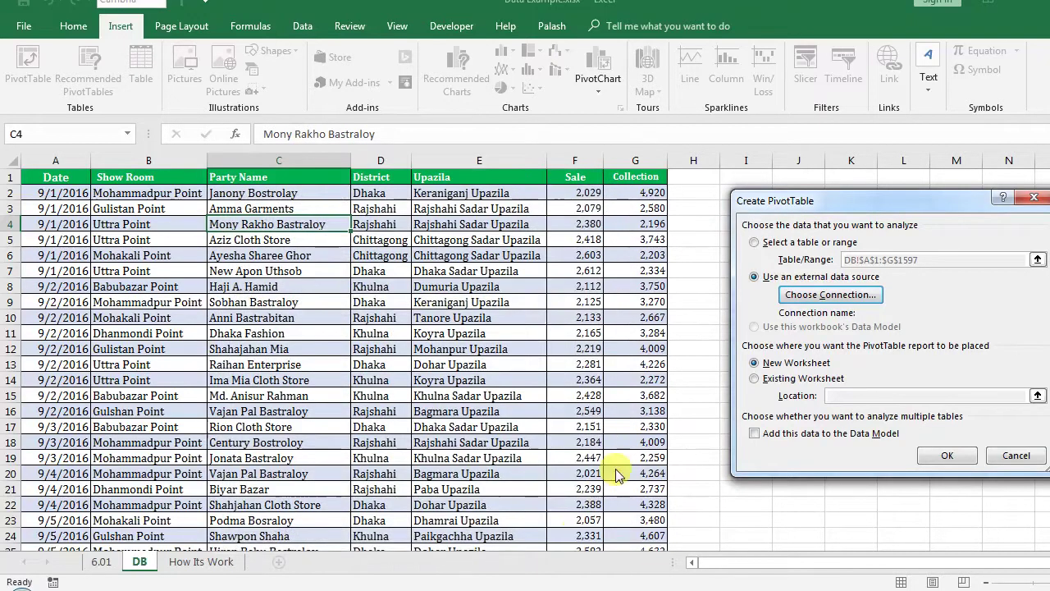
Return to the DB!$A$1:$G$1597 range and try Existing Worksheet with location H13
left_click(756, 243)
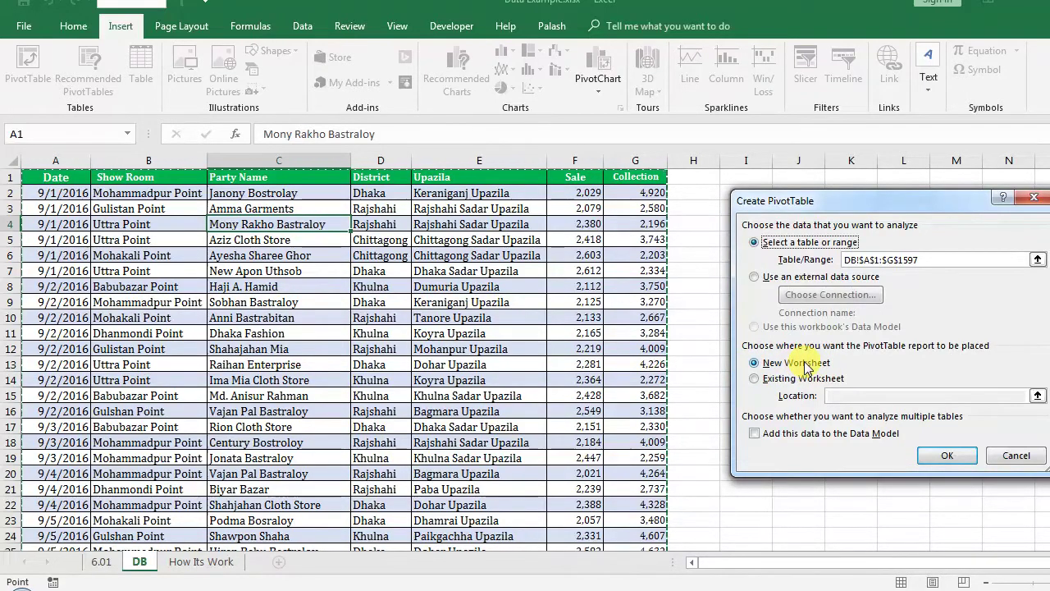
left_click(757, 381)
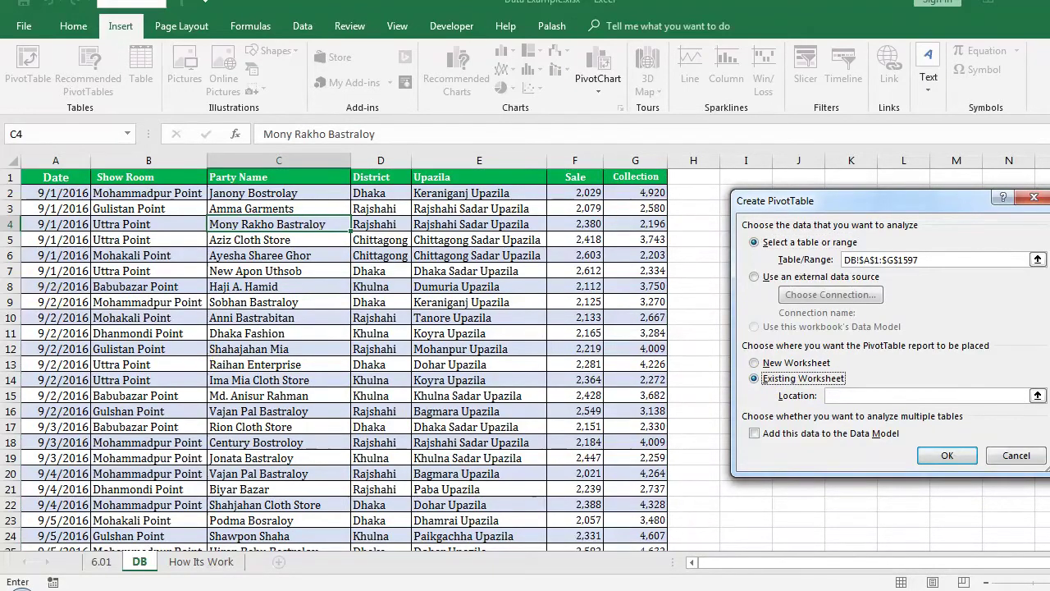
left_click(848, 394)
left_click(746, 176)
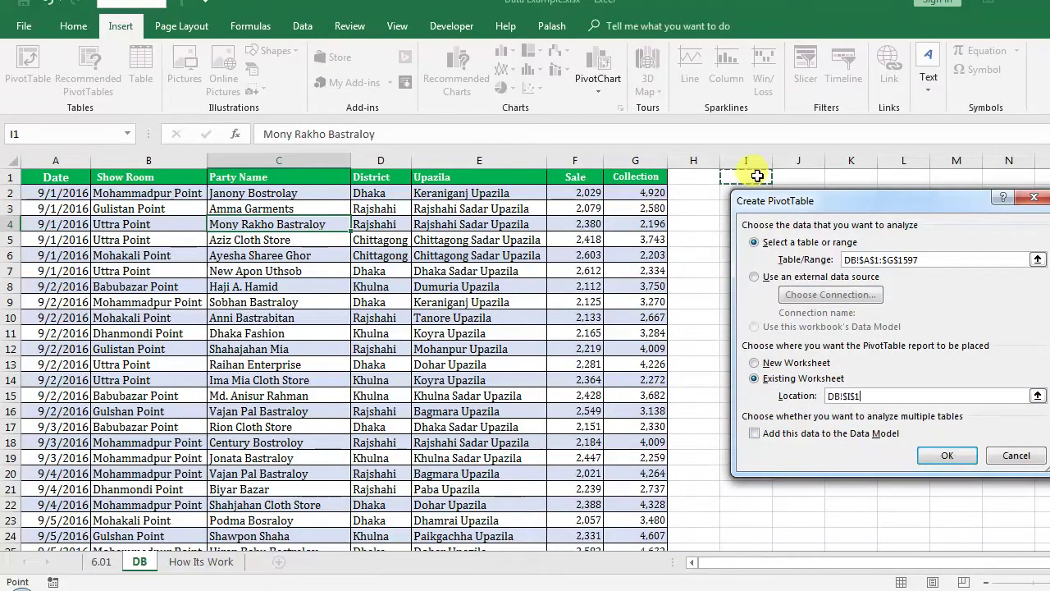
left_click(751, 318)
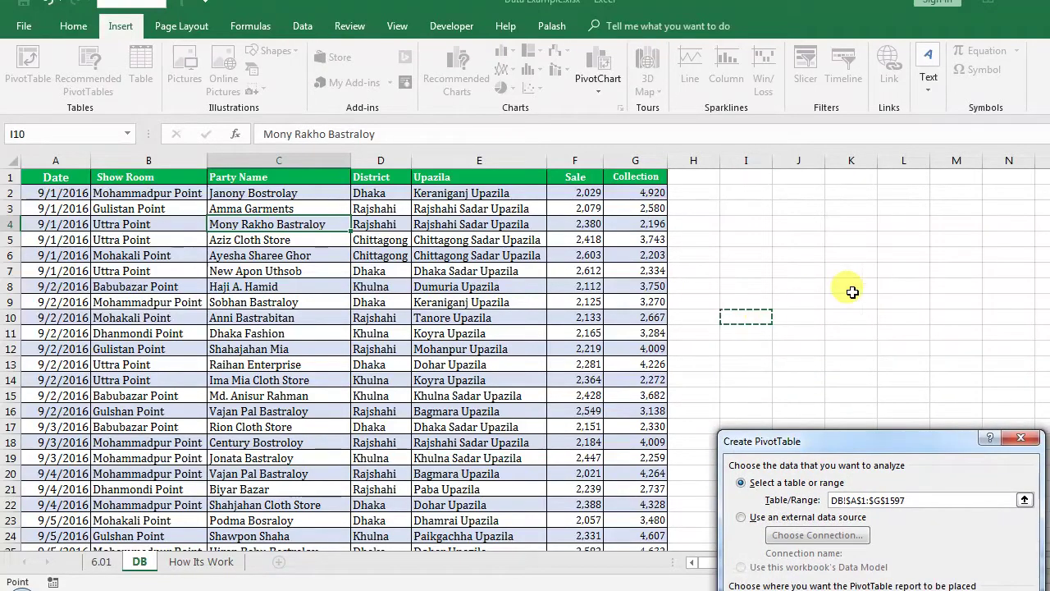
left_click(847, 287)
left_click(798, 207)
left_click(708, 365)
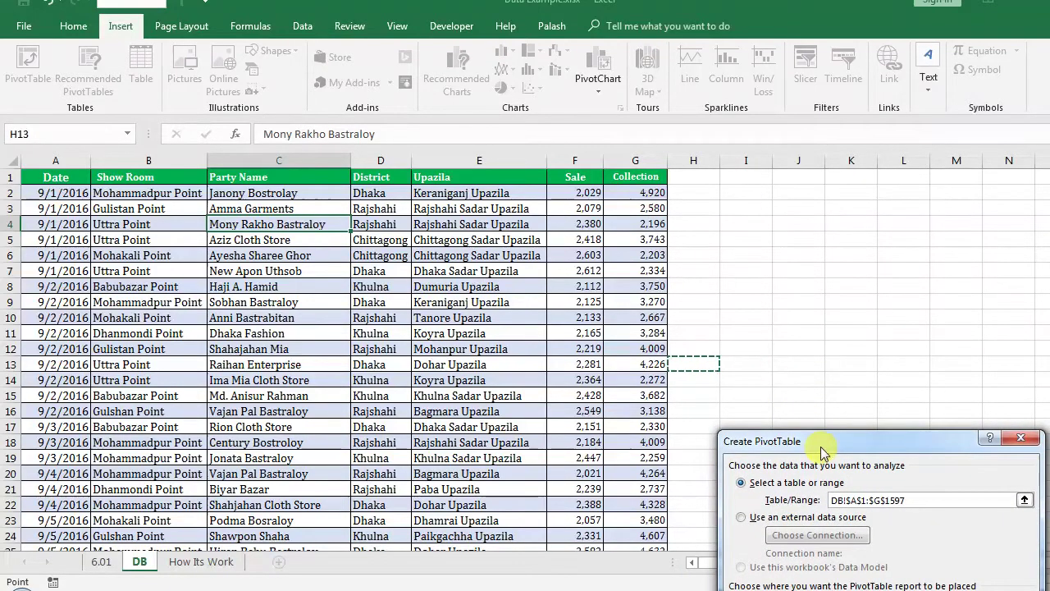
Reposition the Create PivotTable dialog and set placement back to New Worksheet
left_click_drag(766, 443, 771, 291)
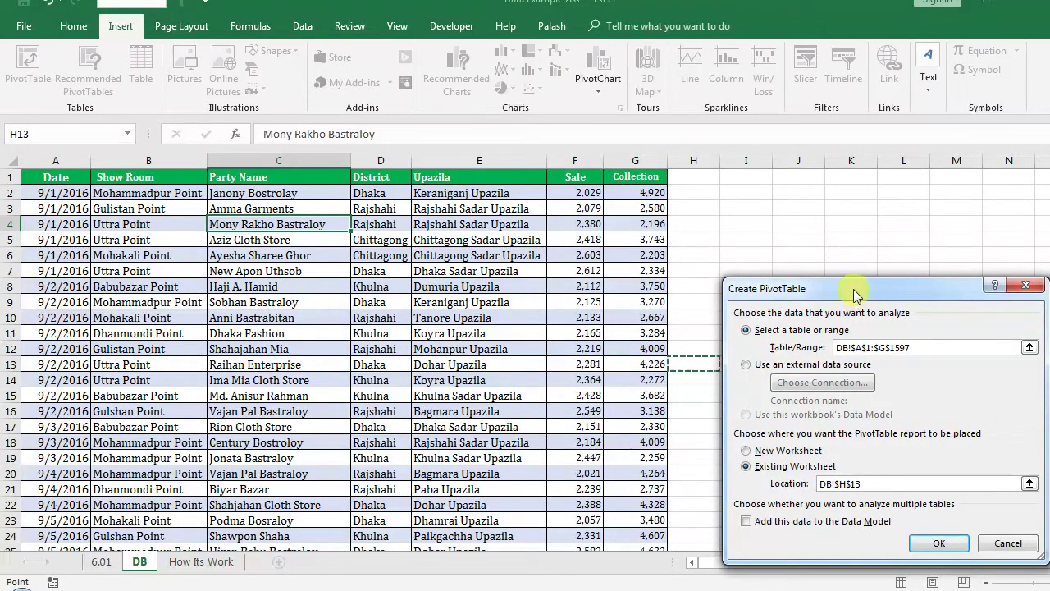
left_click_drag(854, 288, 823, 151)
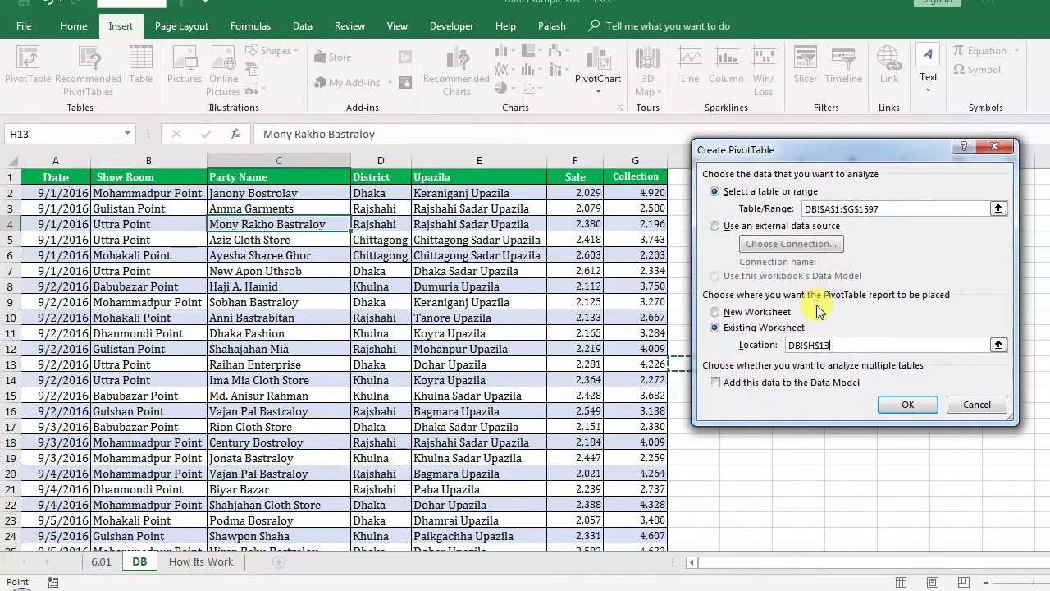
left_click(908, 405)
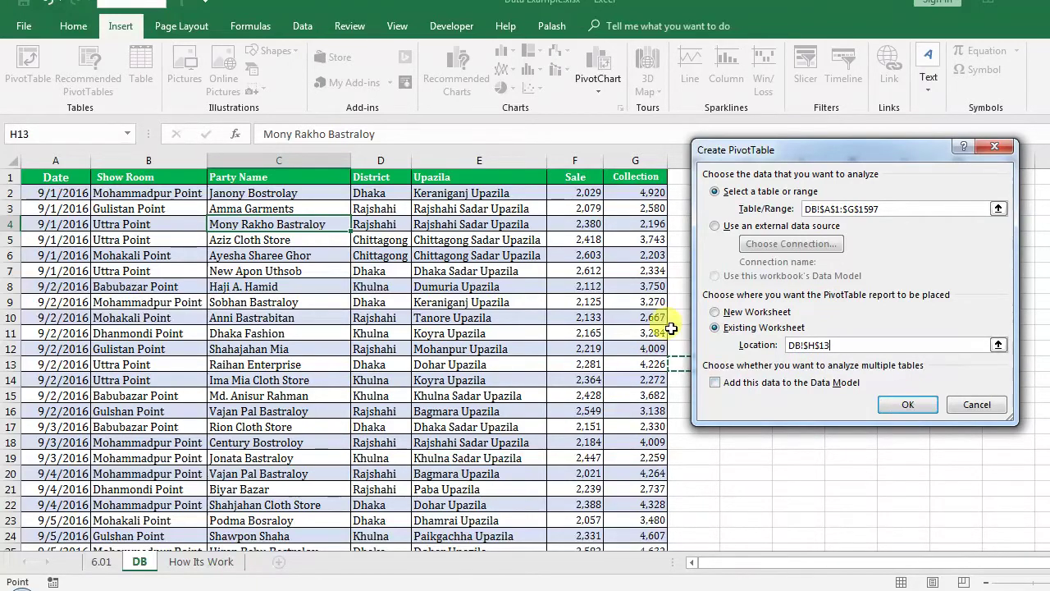
left_click(715, 312)
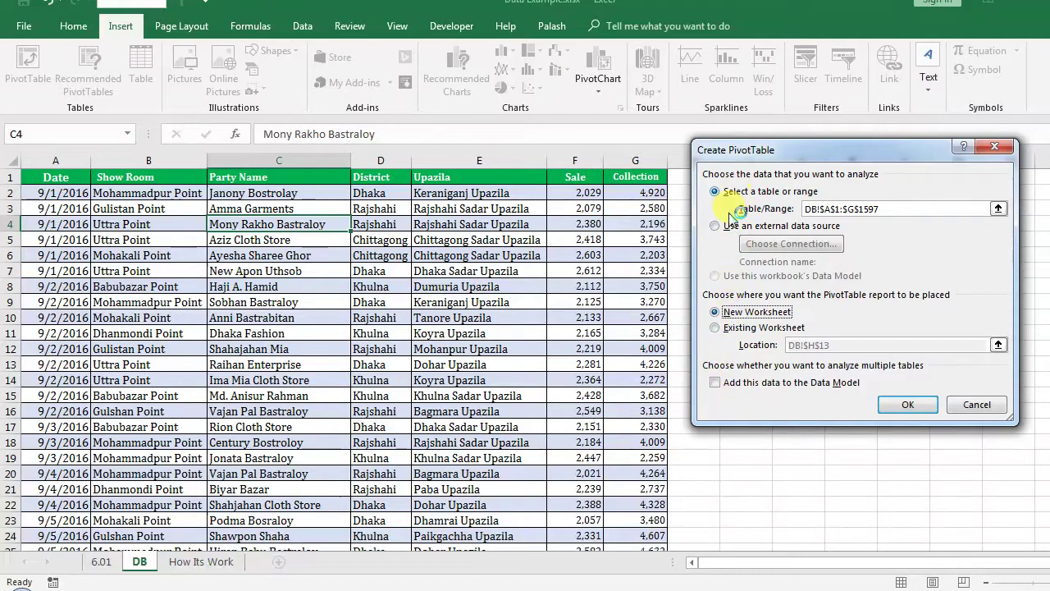
Create the empty PivotTable13 on Sheet14 and dock the PivotTable Fields pane along the left edge
left_click(905, 405)
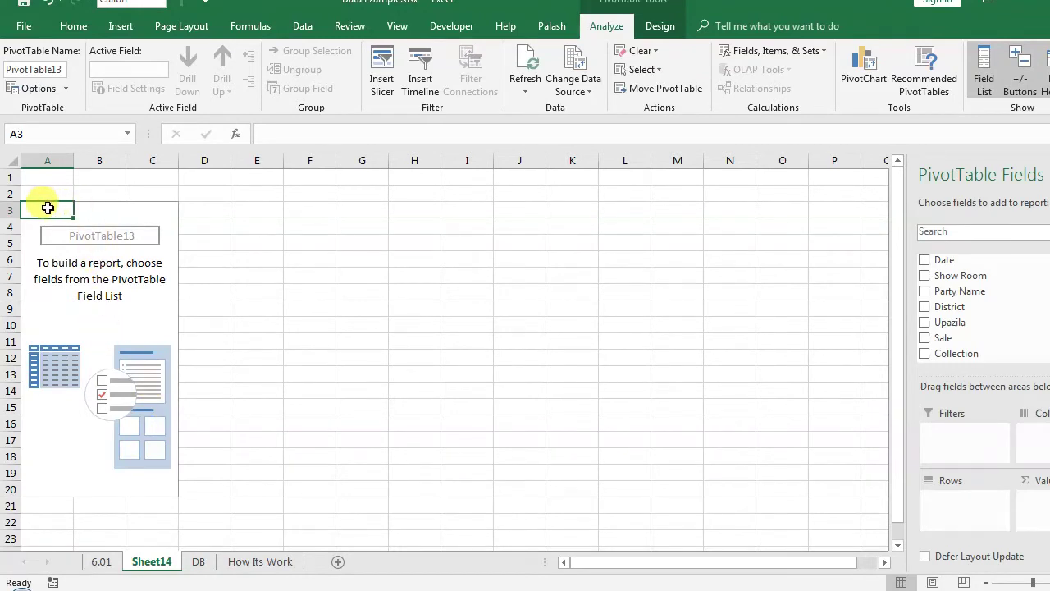
mouse_move(47, 206)
left_mouse_down()
mouse_move(160, 432)
mouse_move(166, 487)
left_mouse_up()
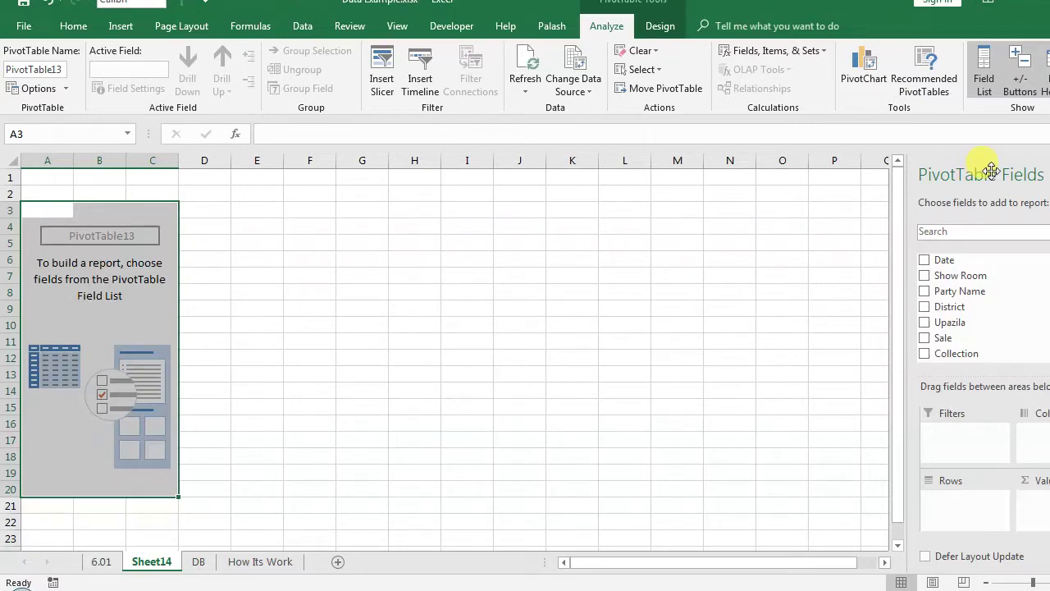
mouse_move(992, 173)
left_mouse_down()
mouse_move(597, 239)
mouse_move(498, 227)
mouse_move(729, 206)
mouse_move(370, 244)
mouse_move(937, 237)
mouse_move(52, 235)
mouse_move(88, 222)
mouse_move(78, 222)
left_mouse_up()
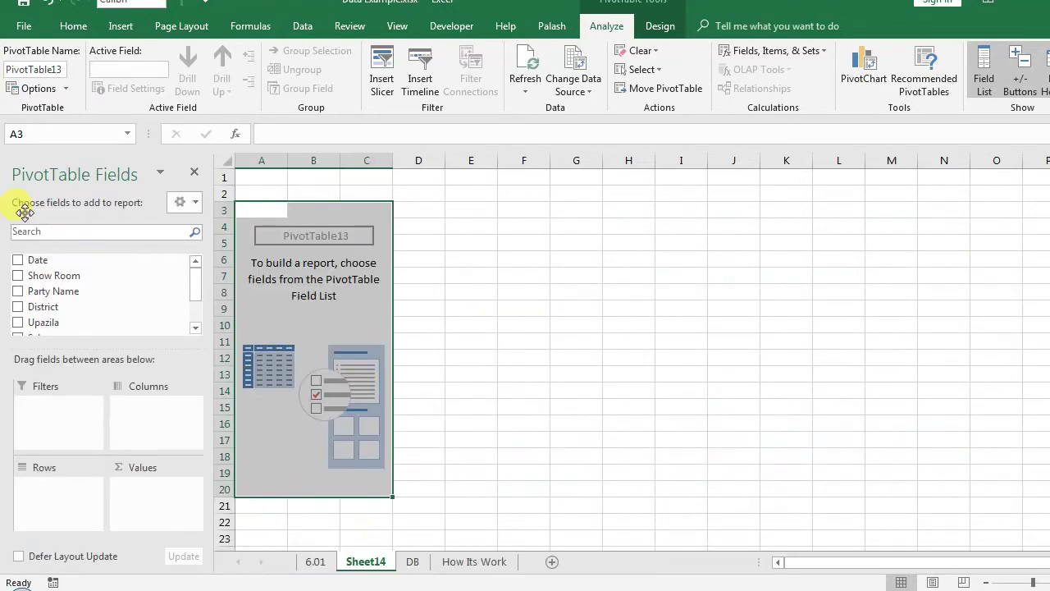
mouse_move(78, 174)
left_mouse_down()
mouse_move(632, 216)
mouse_move(907, 206)
mouse_move(1048, 214)
left_mouse_up()
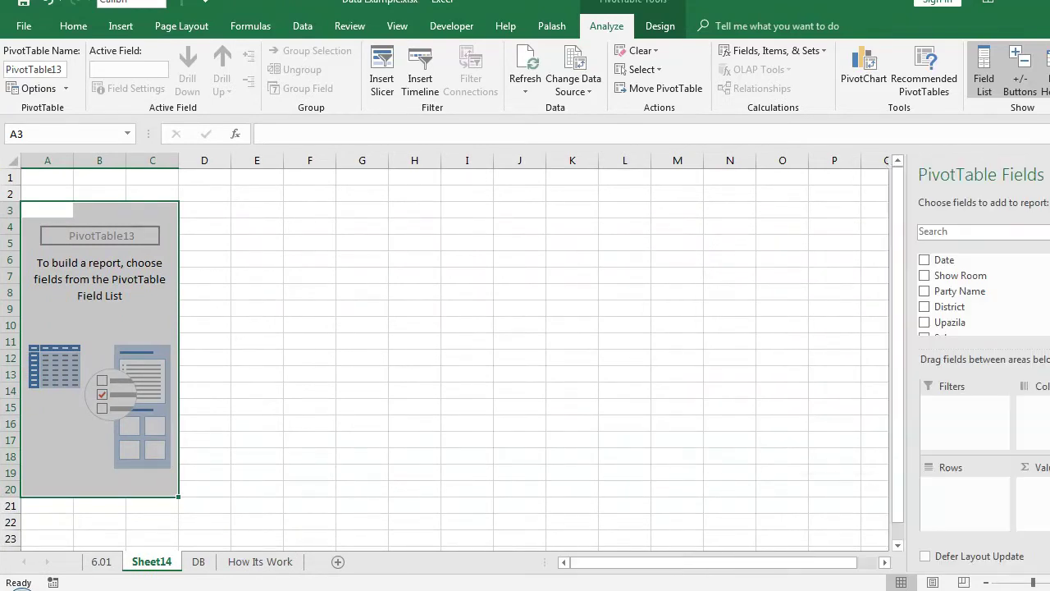
mouse_move(950, 172)
left_mouse_down()
mouse_move(476, 247)
mouse_move(449, 8)
mouse_move(412, 483)
mouse_move(476, 194)
mouse_move(461, 227)
mouse_move(404, 240)
mouse_move(10, 201)
left_mouse_up()
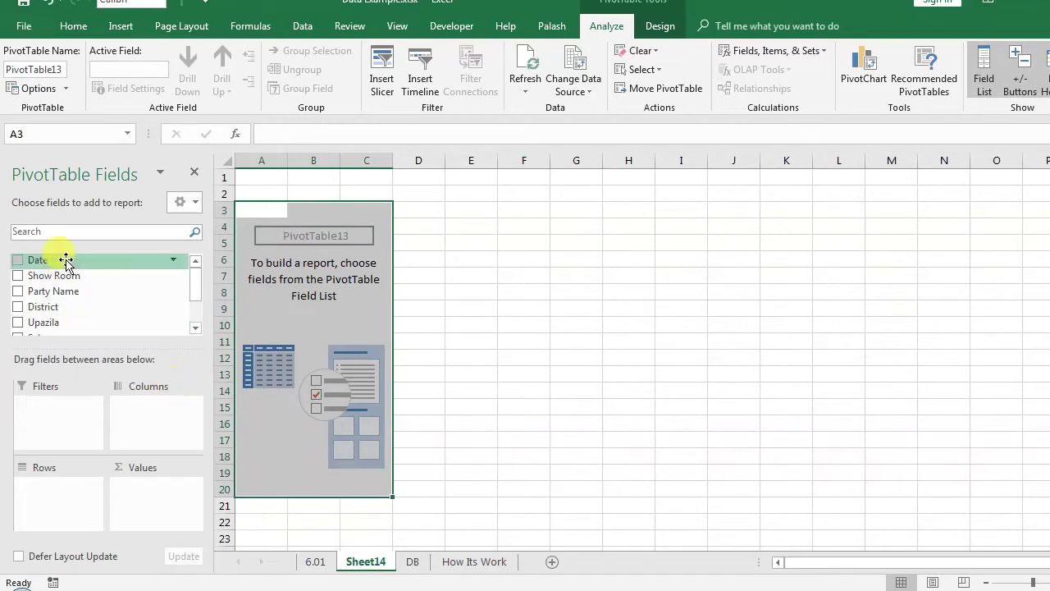
Move the PivotTable Fields pane toward the left edge and re-dock it there
left_click(161, 175)
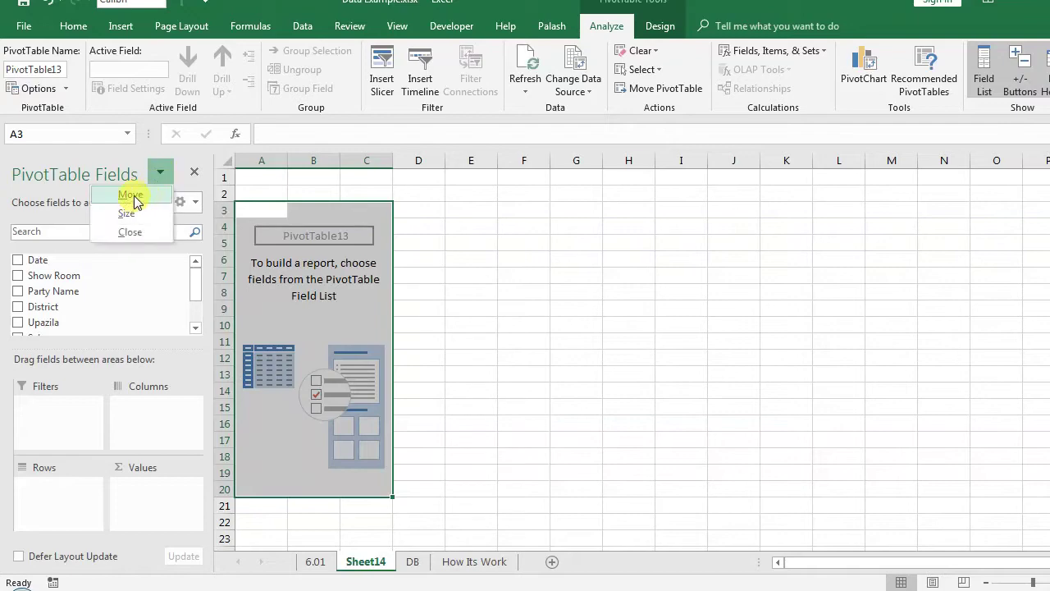
left_click(131, 197)
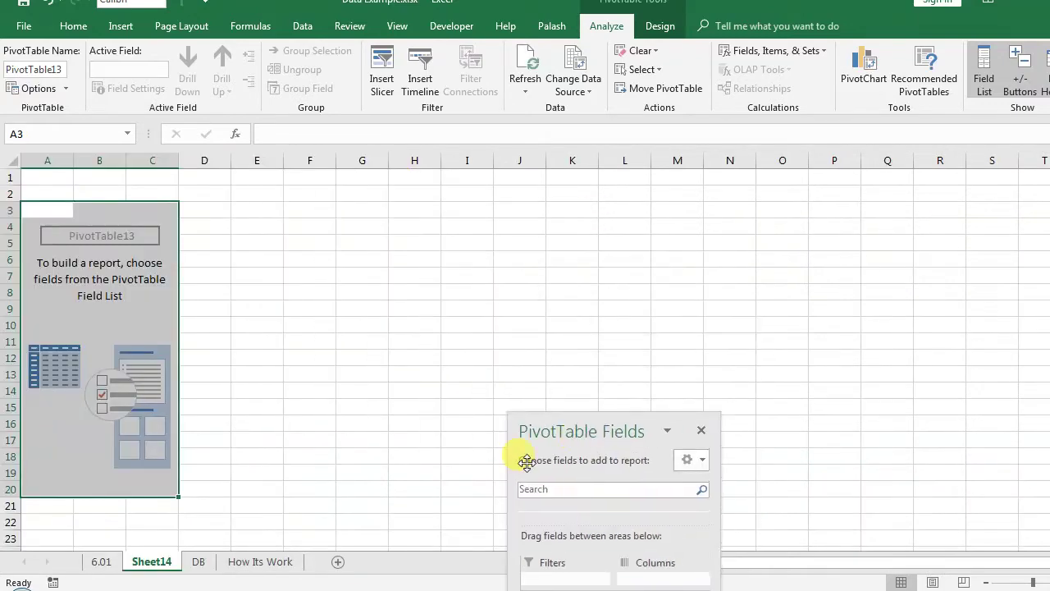
left_click_drag(153, 187, 34, 182)
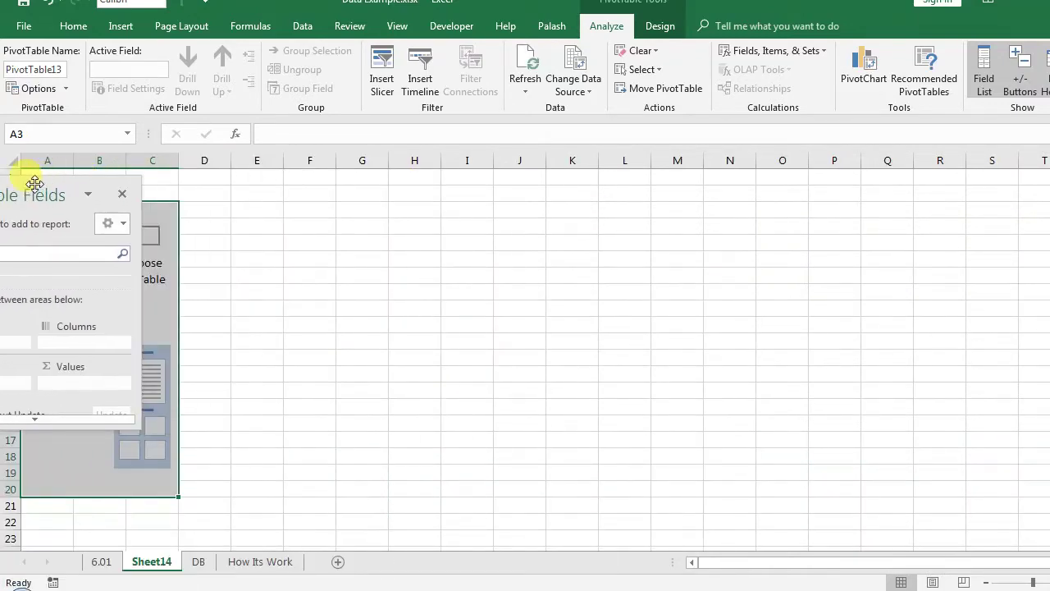
double_click(58, 192)
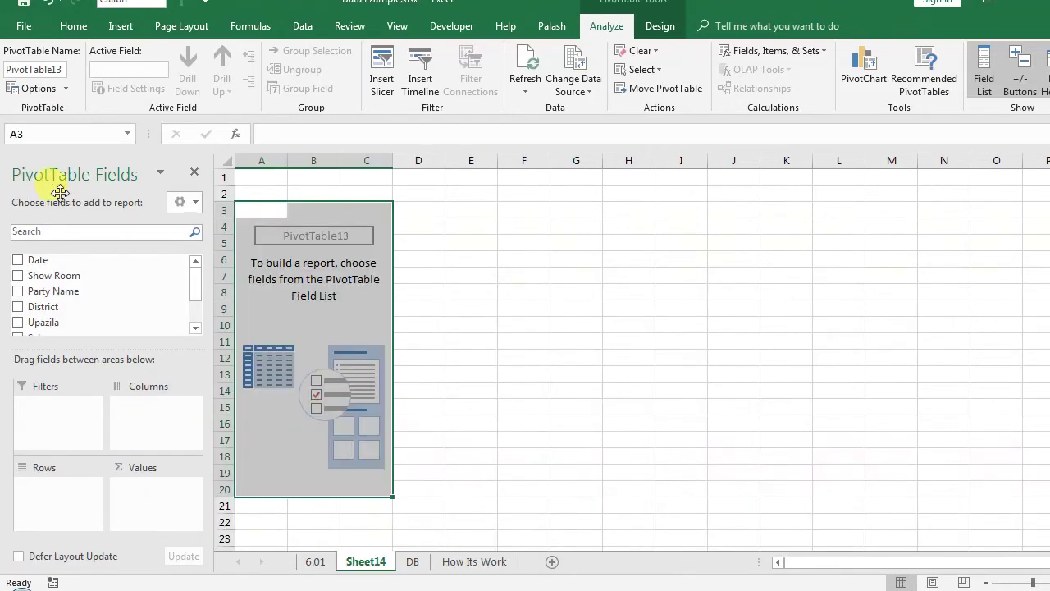
Resize the PivotTable Fields pane to make it narrower
left_click(160, 172)
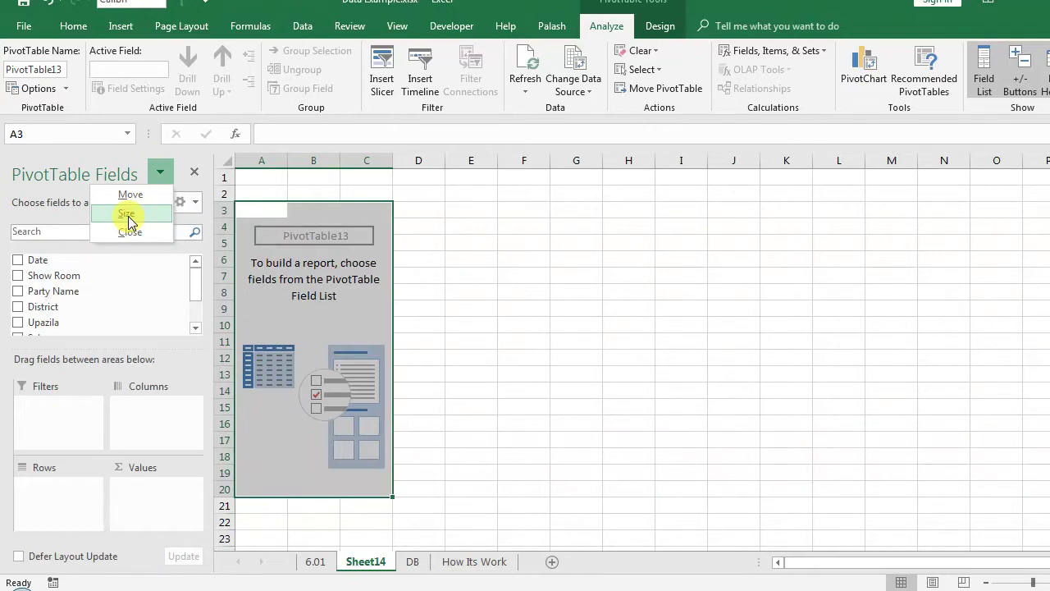
left_click(128, 214)
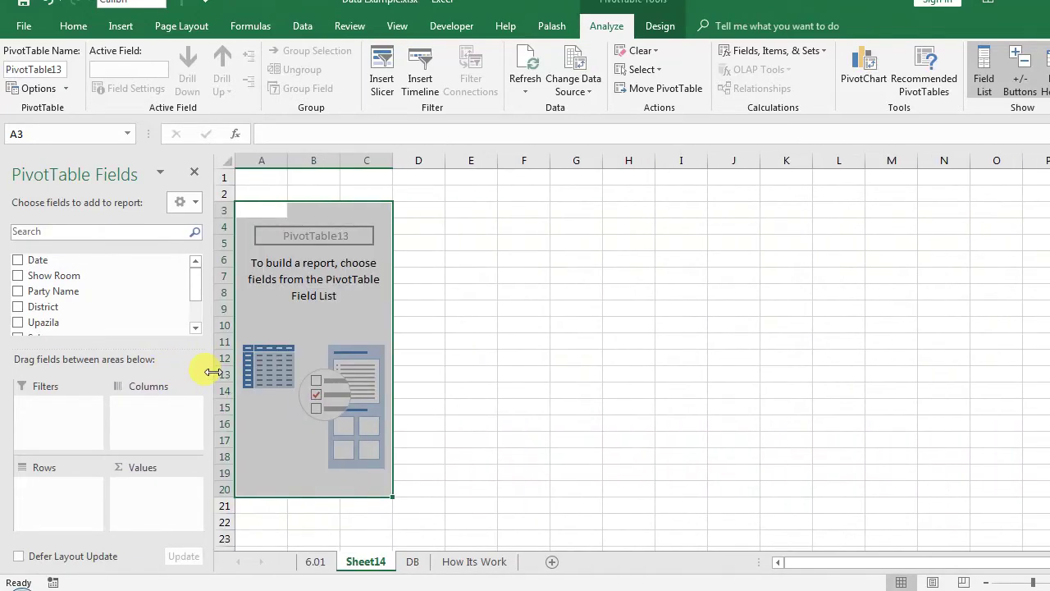
left_click_drag(295, 370, 211, 365)
Raise the splitter so the field names list shrinks and the areas section grows
mouse_move(77, 347)
left_mouse_down()
mouse_move(77, 270)
mouse_move(66, 486)
mouse_move(89, 326)
mouse_move(78, 447)
mouse_move(79, 384)
mouse_move(81, 404)
left_mouse_up()
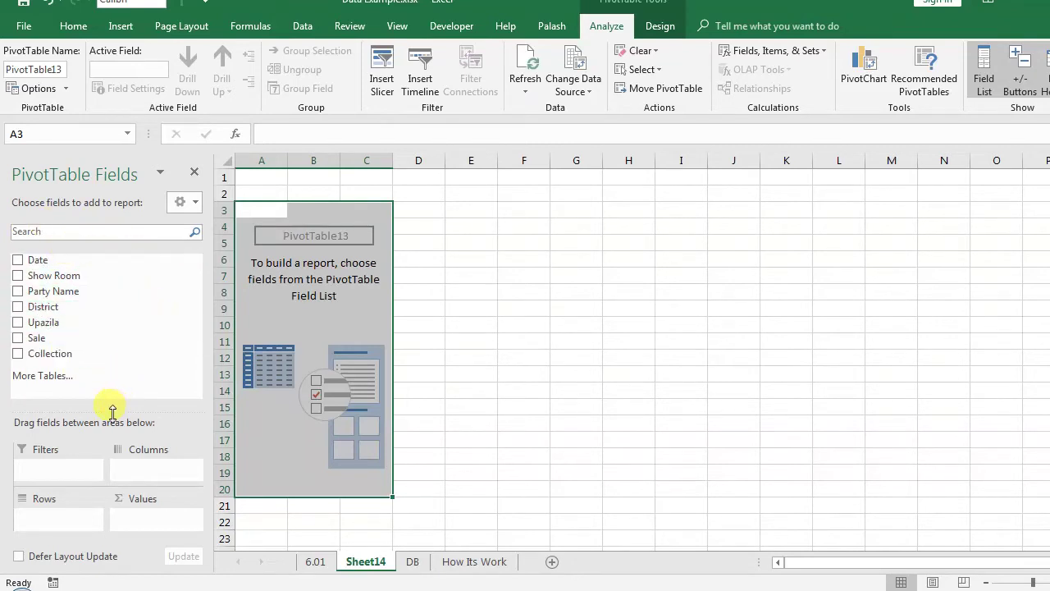
mouse_move(113, 411)
left_mouse_down()
mouse_move(118, 276)
mouse_move(132, 402)
left_mouse_up()
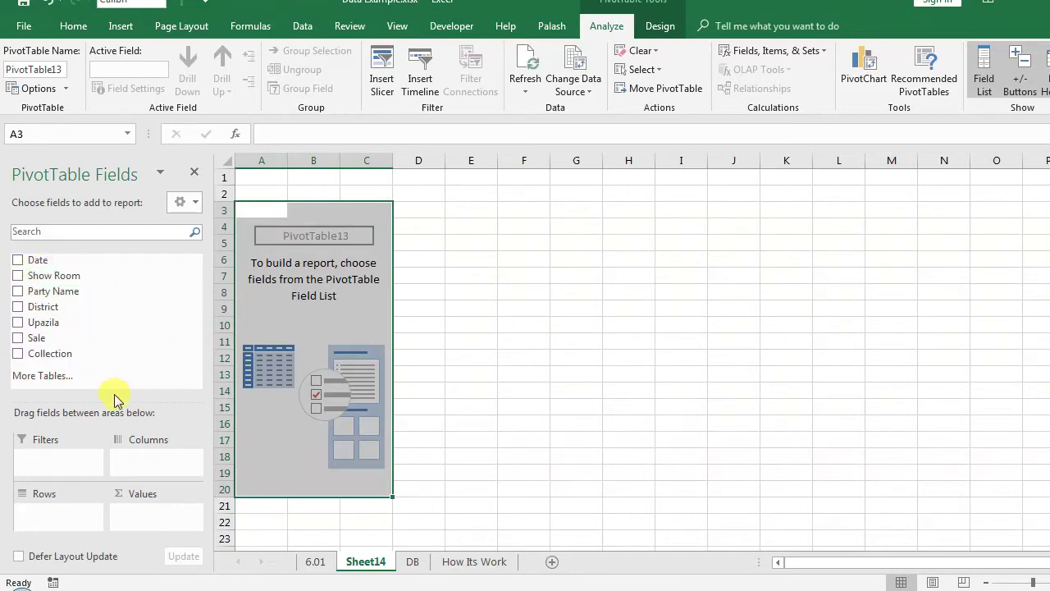
left_click_drag(114, 398, 114, 362)
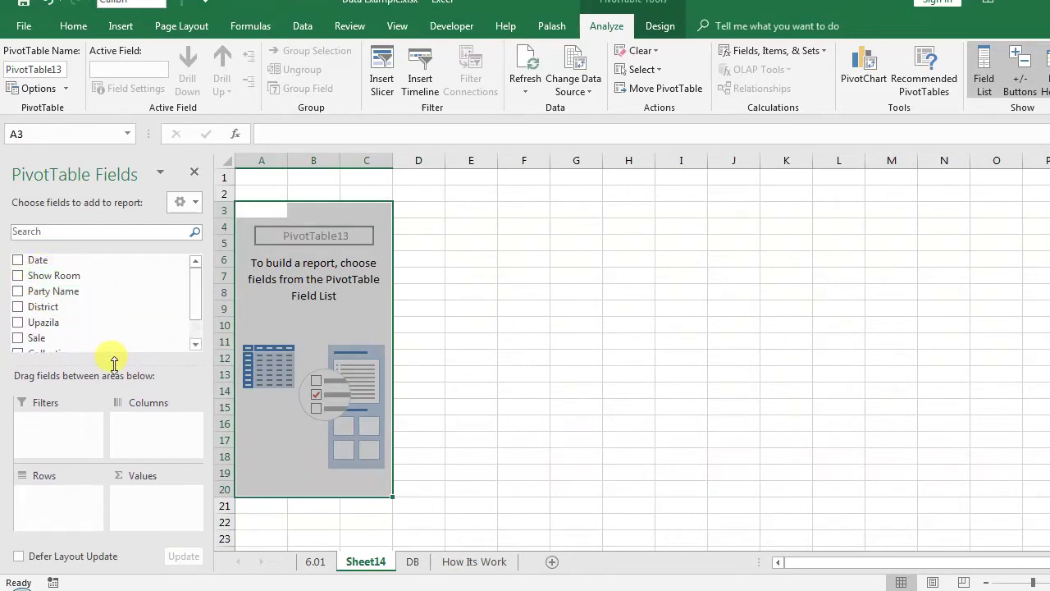
left_click(159, 172)
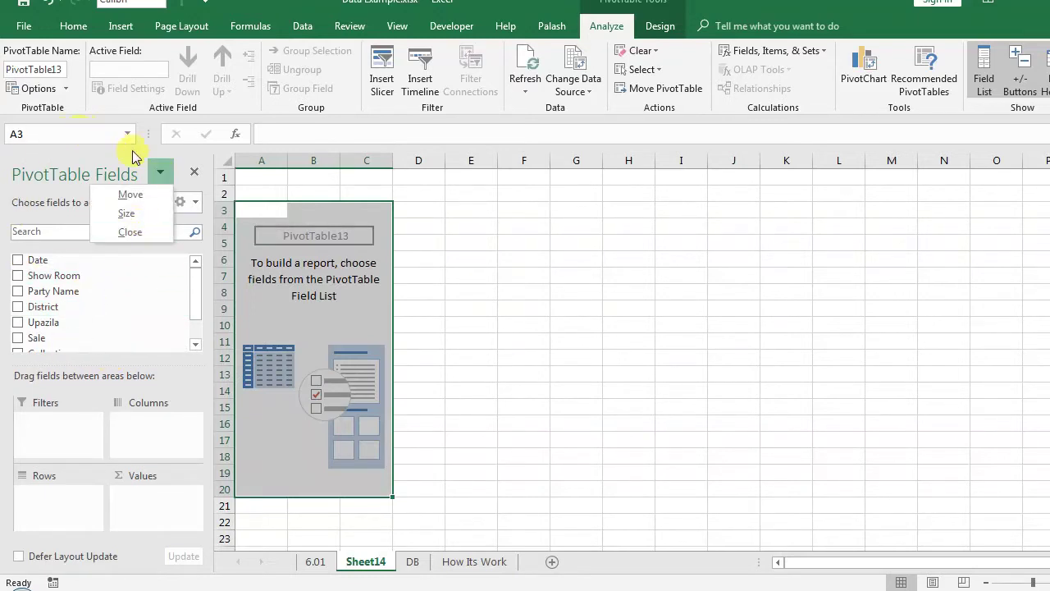
Close the PivotTable Fields pane, then reselect PivotTable13 so its Analyze tools show
left_click(128, 233)
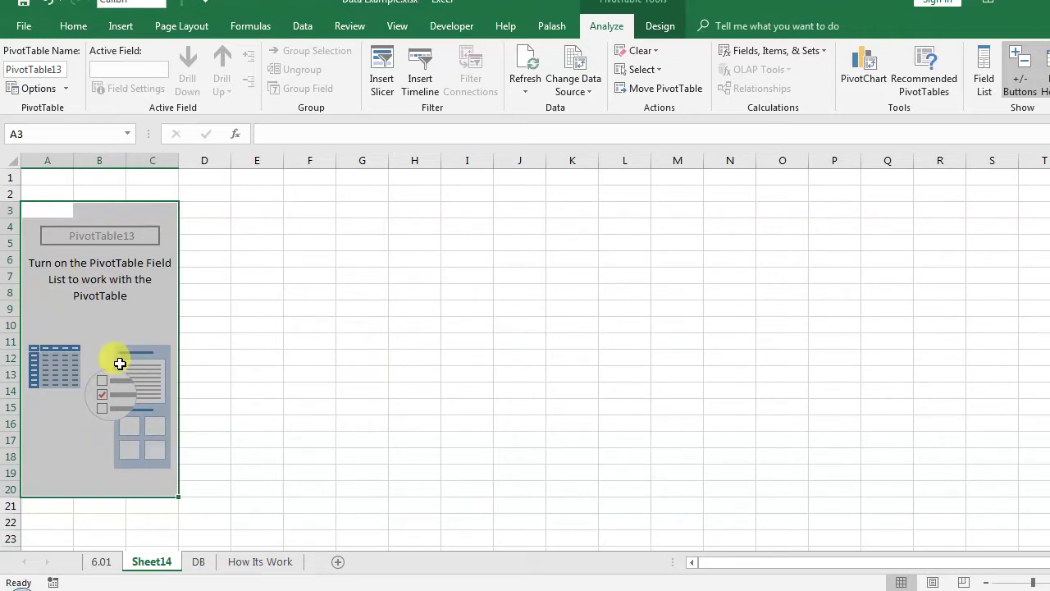
left_click(466, 303)
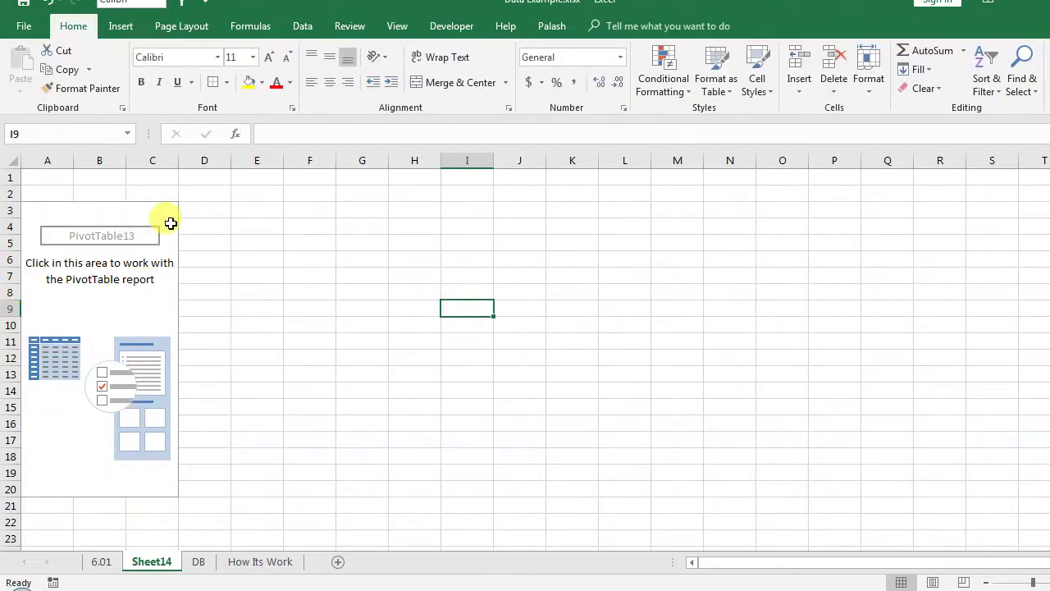
left_click(44, 234)
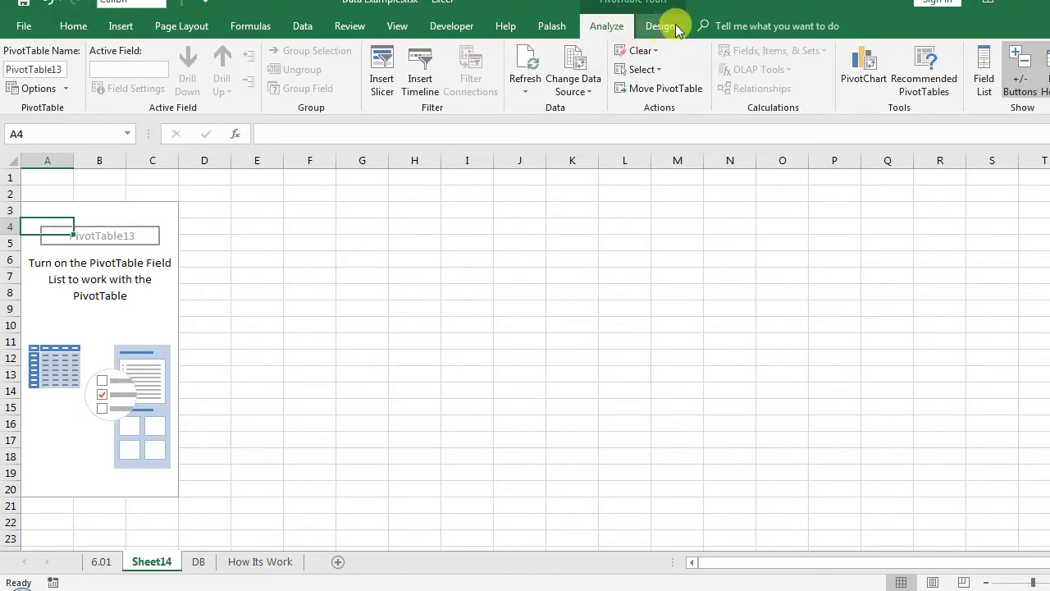
left_click(669, 27)
left_click(605, 27)
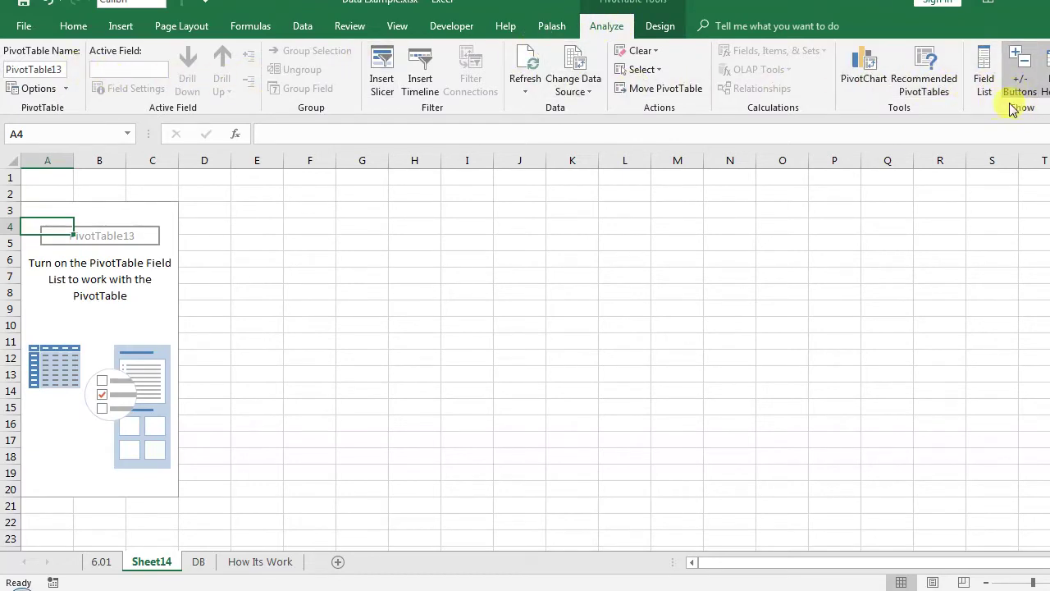
Turn Field List back on from the PivotTable Analyze tab's Show group
left_click(984, 69)
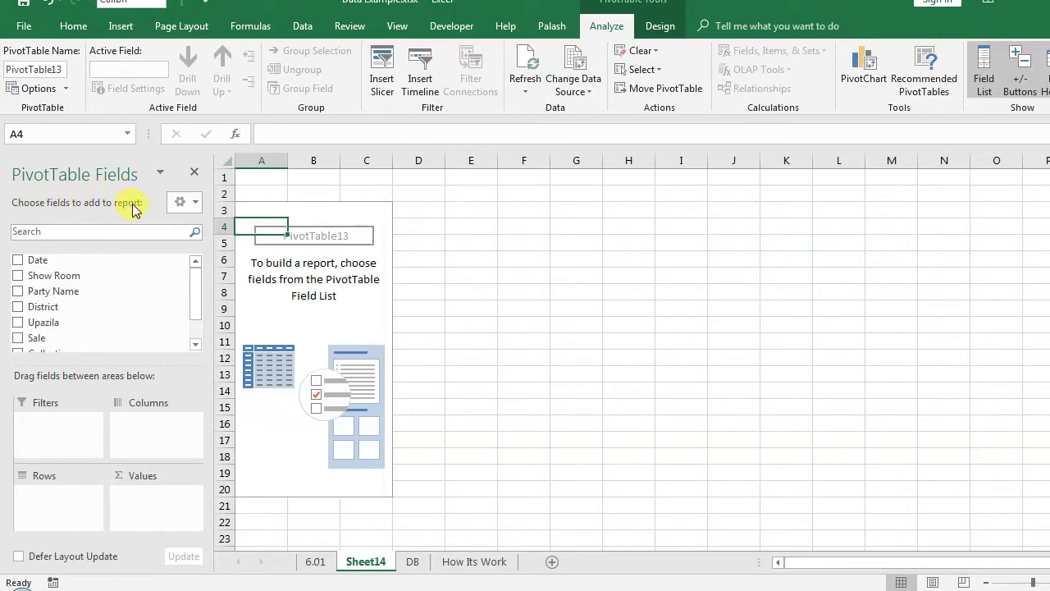
Switch the pane to the Fields Section and Areas Section Side-By-Side layout
left_click(197, 203)
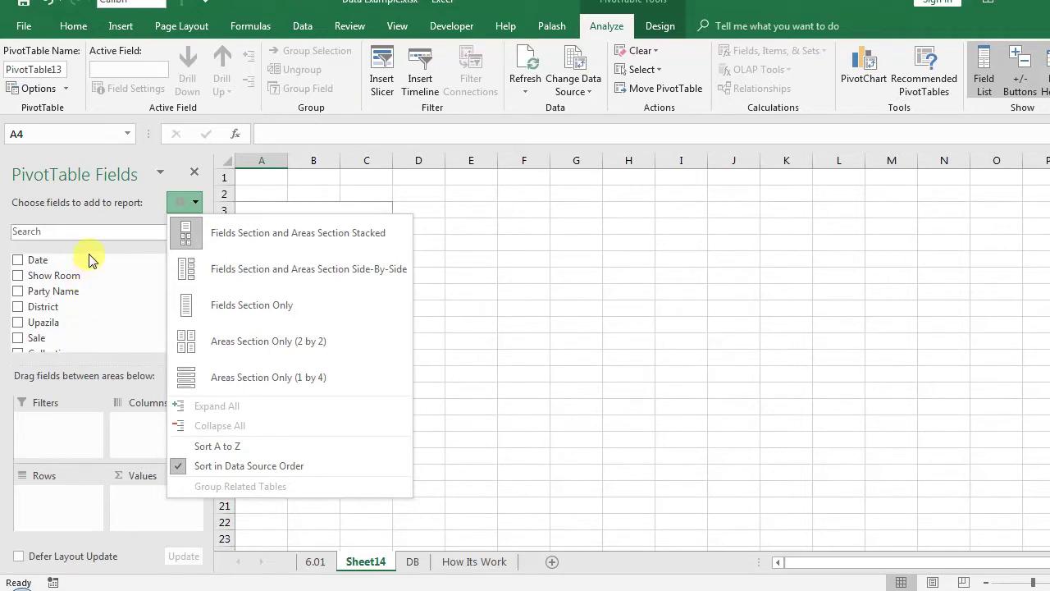
left_click(203, 278)
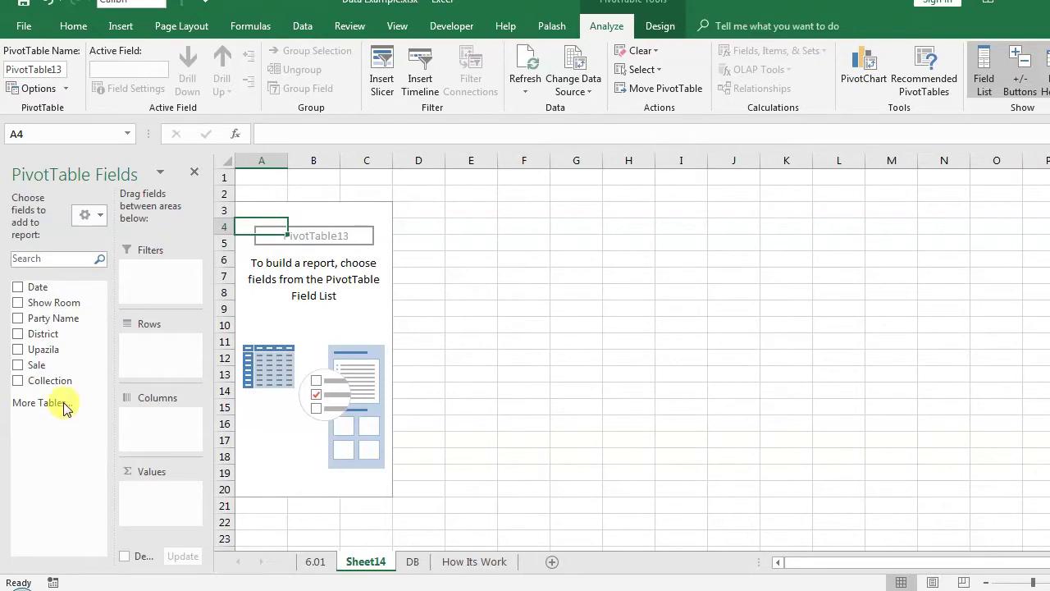
left_click(101, 216)
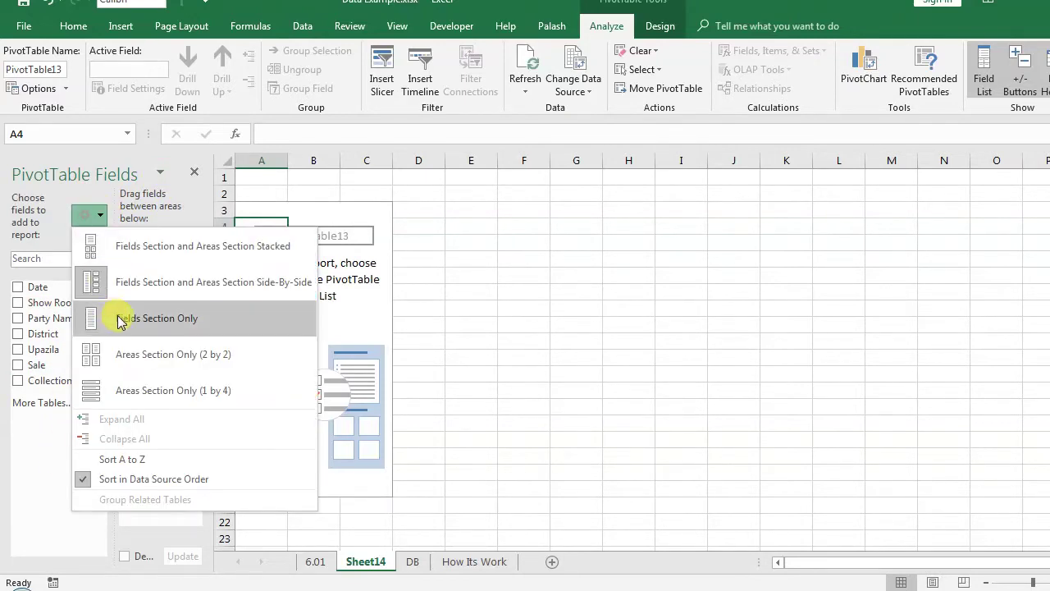
Try Fields Section Only, Areas Only 2 by 2 and 1 by 4, ending on Stacked
left_click(174, 332)
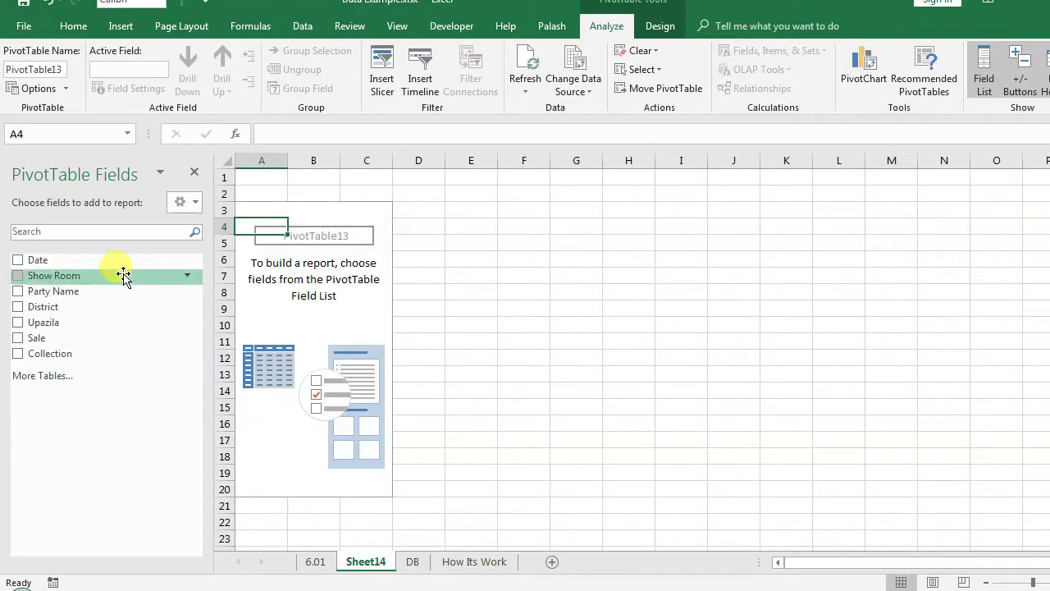
left_click(196, 203)
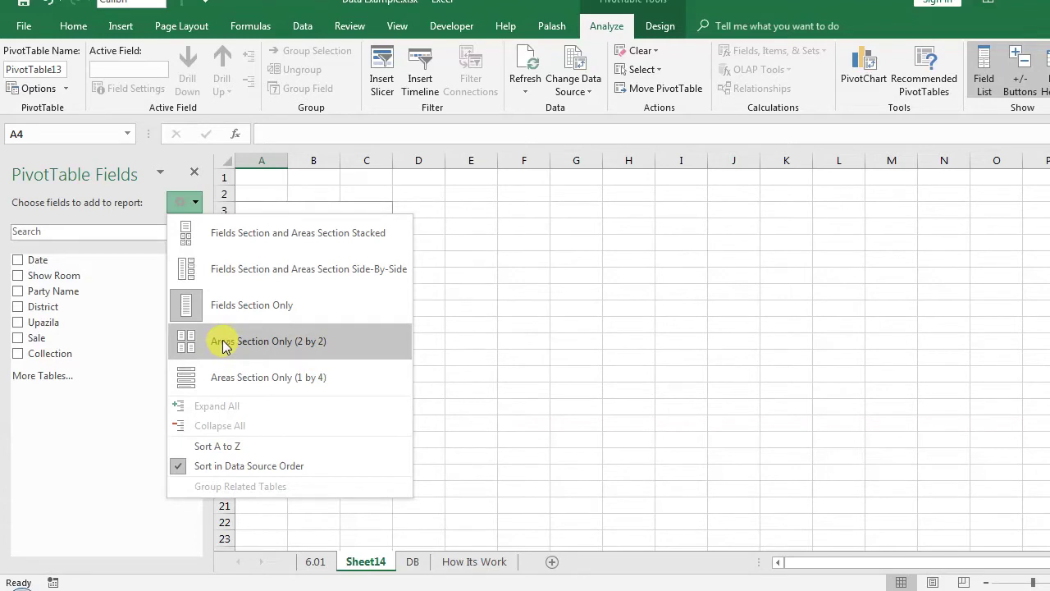
left_click(223, 346)
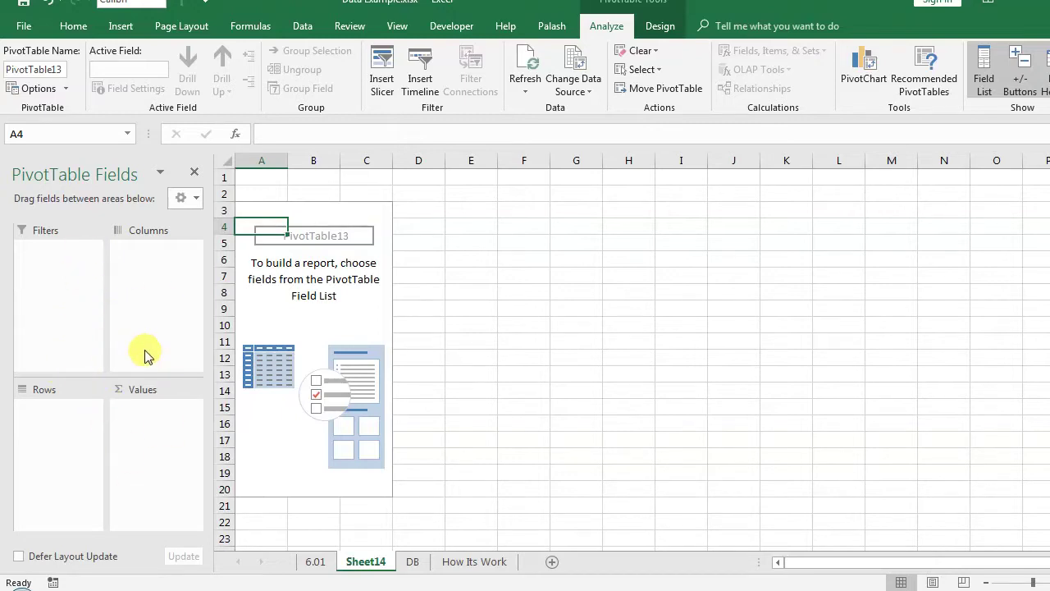
left_click(194, 198)
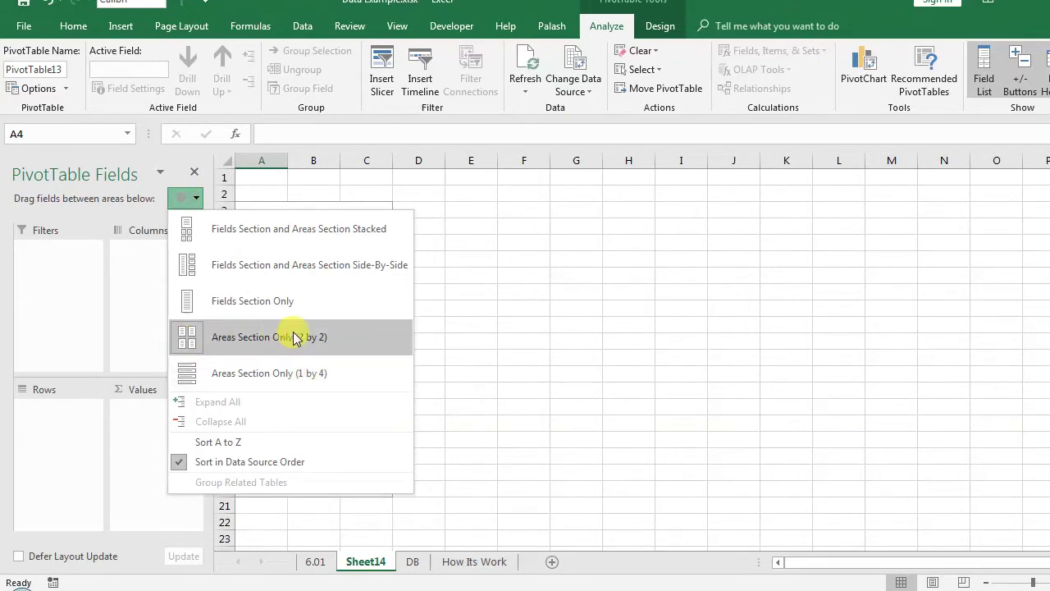
left_click(270, 375)
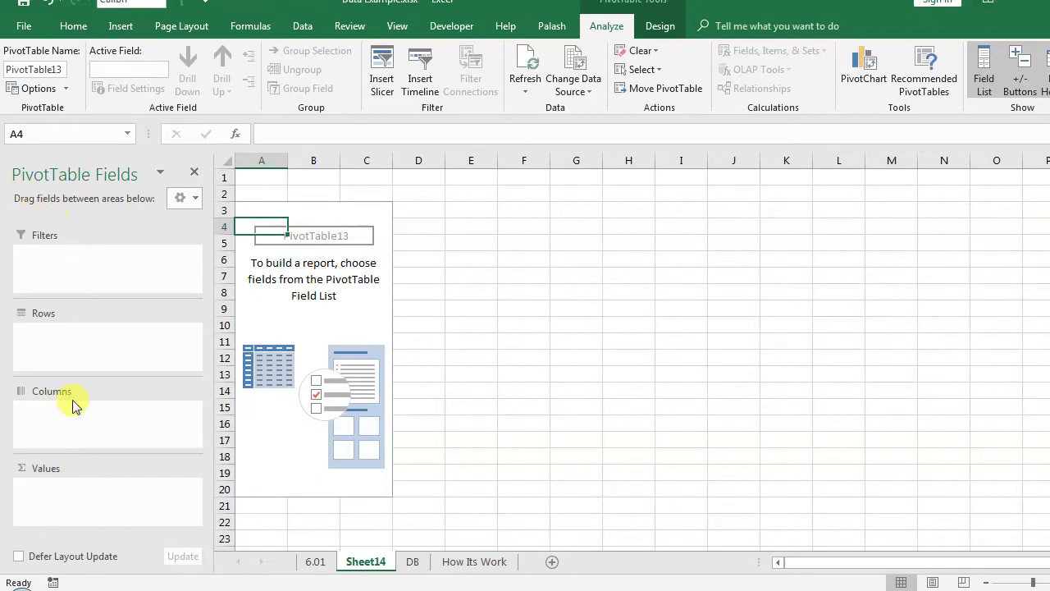
left_click(195, 197)
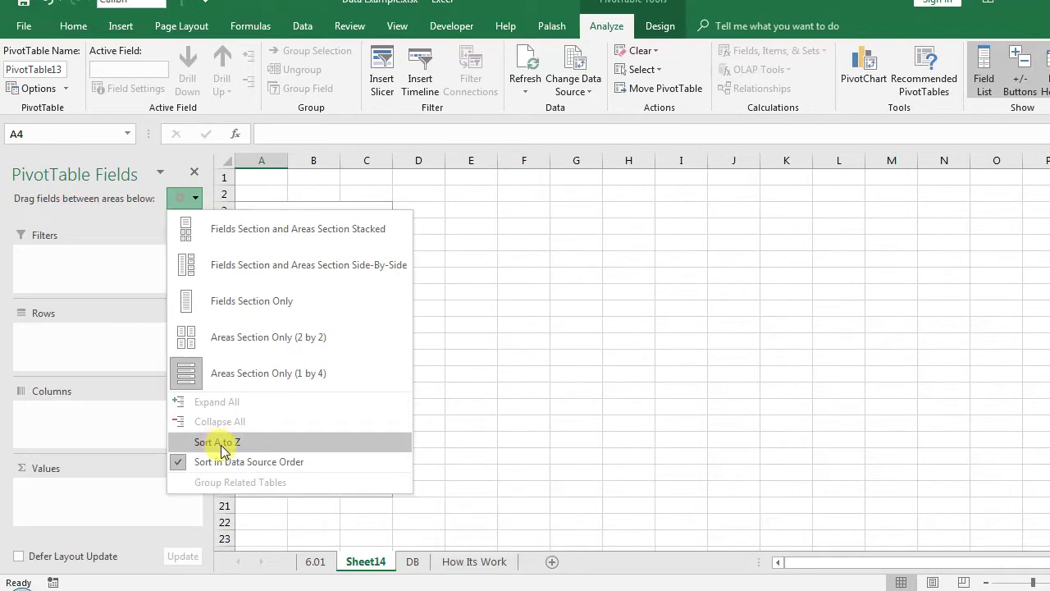
left_click(205, 237)
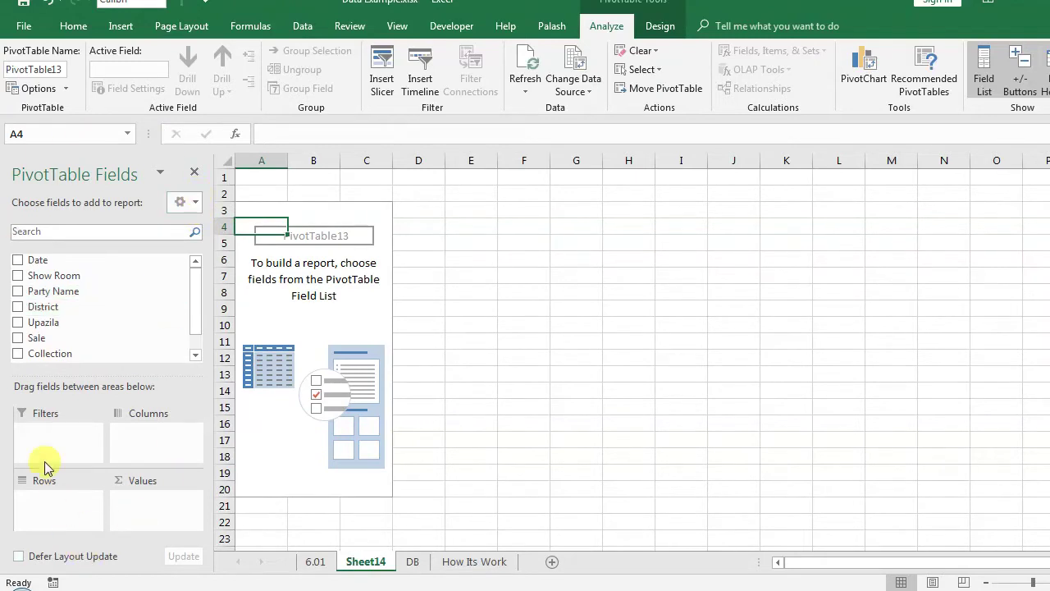
left_click(192, 201)
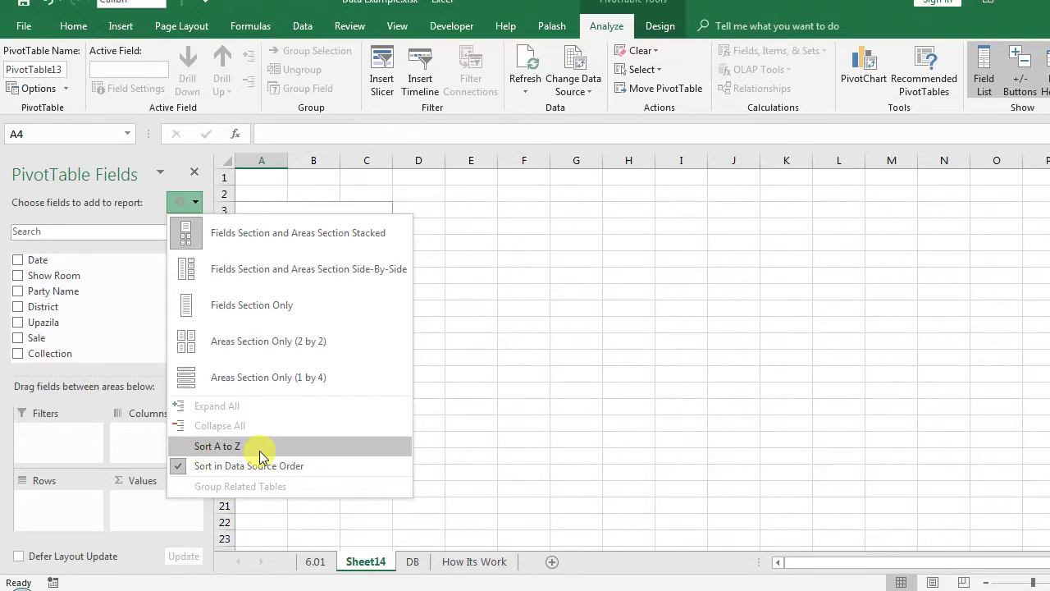
left_click(92, 252)
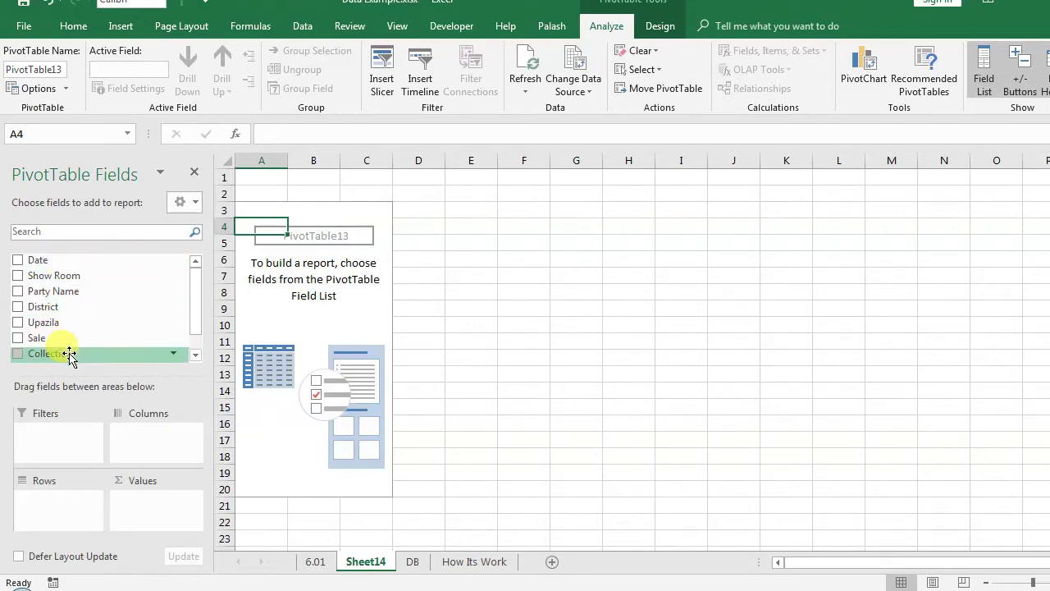
left_click(195, 203)
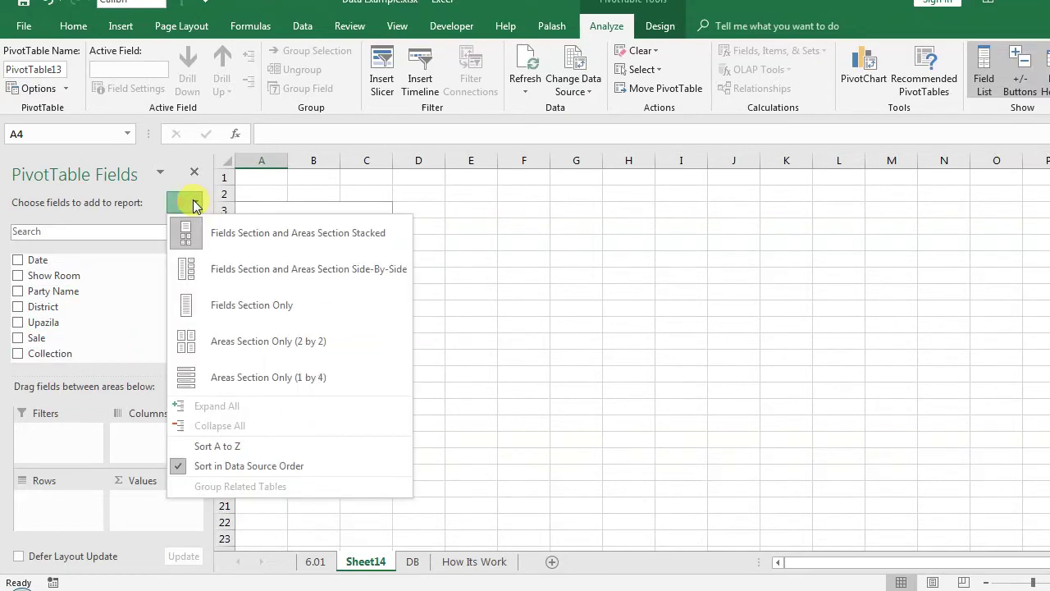
left_click(243, 447)
mouse_move(197, 281)
left_mouse_down()
mouse_move(197, 323)
mouse_move(194, 260)
left_mouse_up()
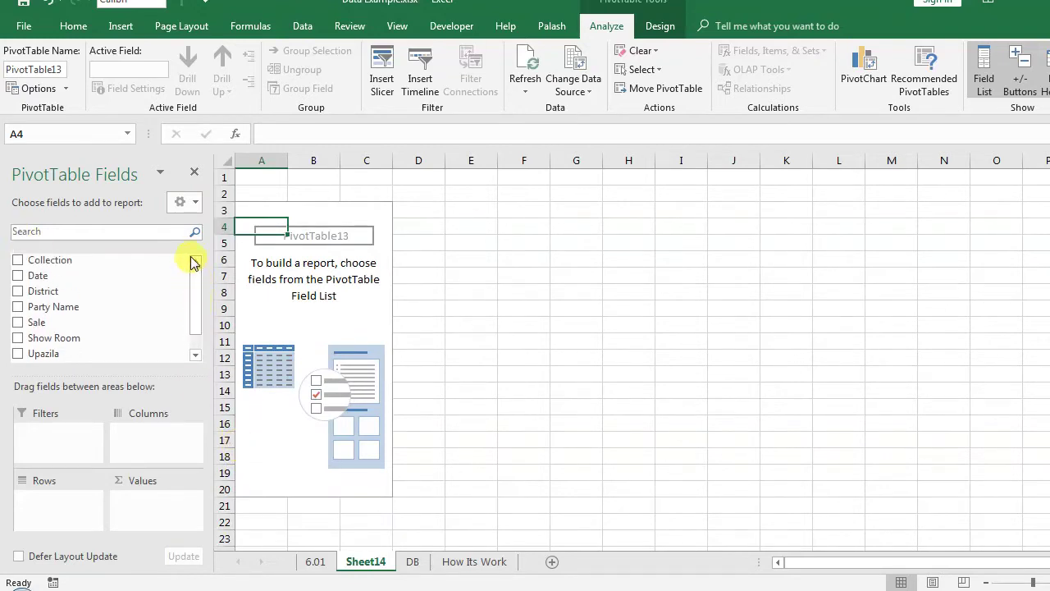
left_click(199, 205)
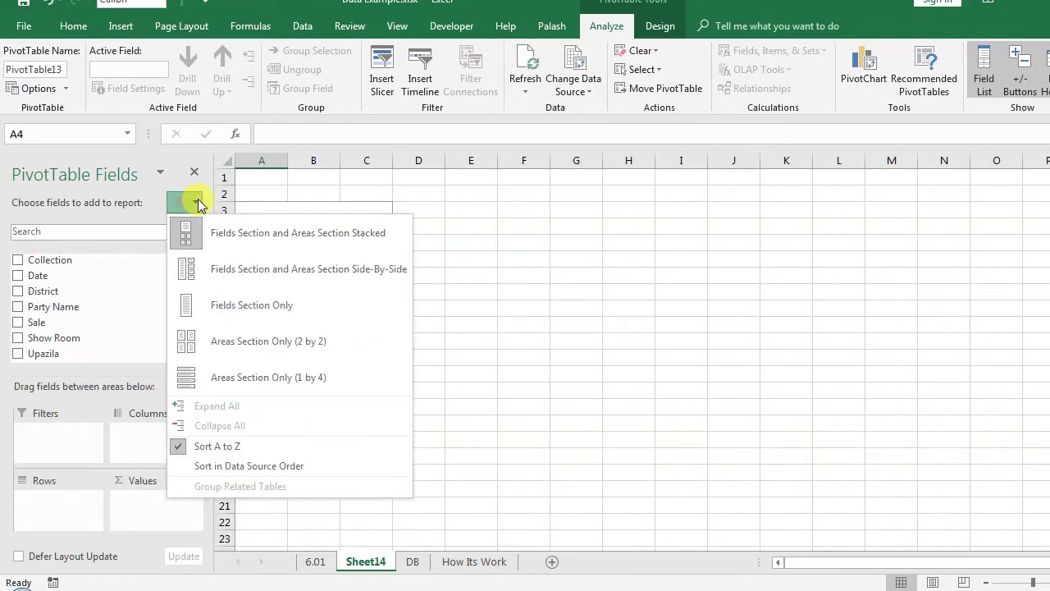
left_click(218, 466)
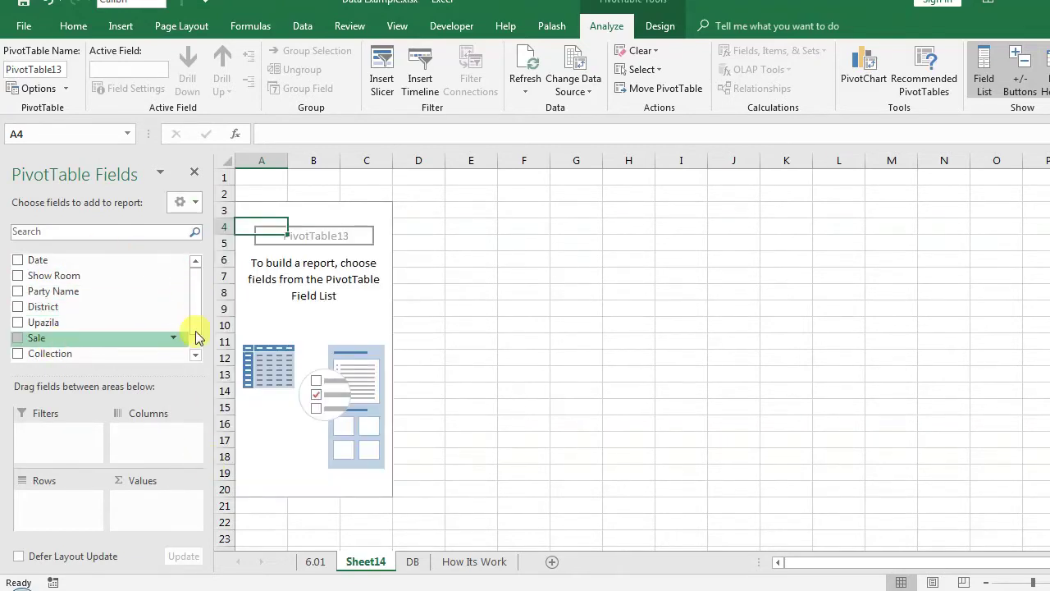
left_click(188, 203)
Place District in Columns, then in Rows to list districts down column A
left_click(141, 185)
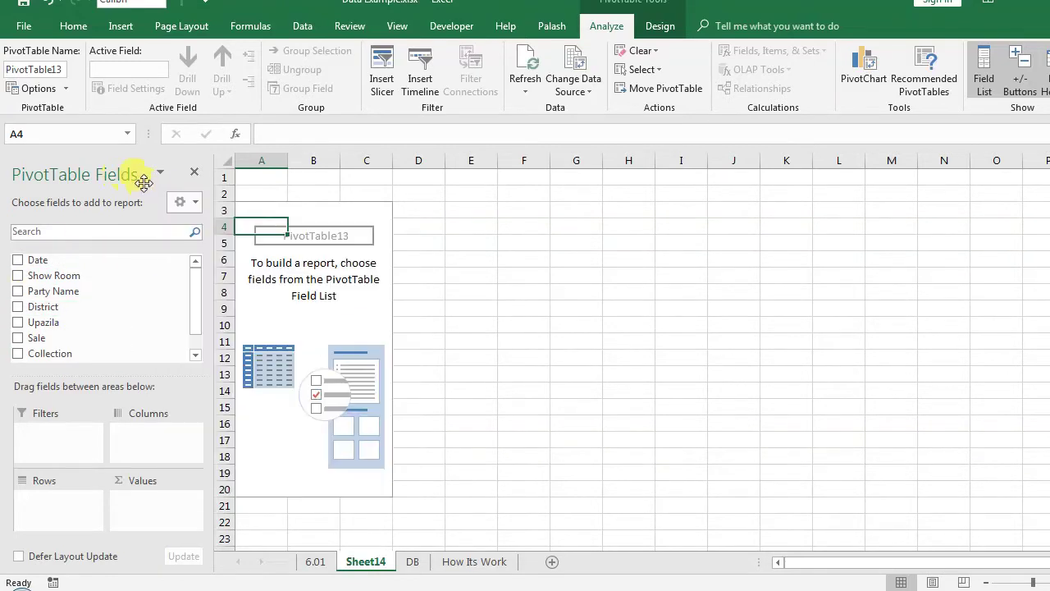
mouse_move(194, 291)
left_mouse_down()
mouse_move(195, 333)
mouse_move(195, 293)
left_mouse_up()
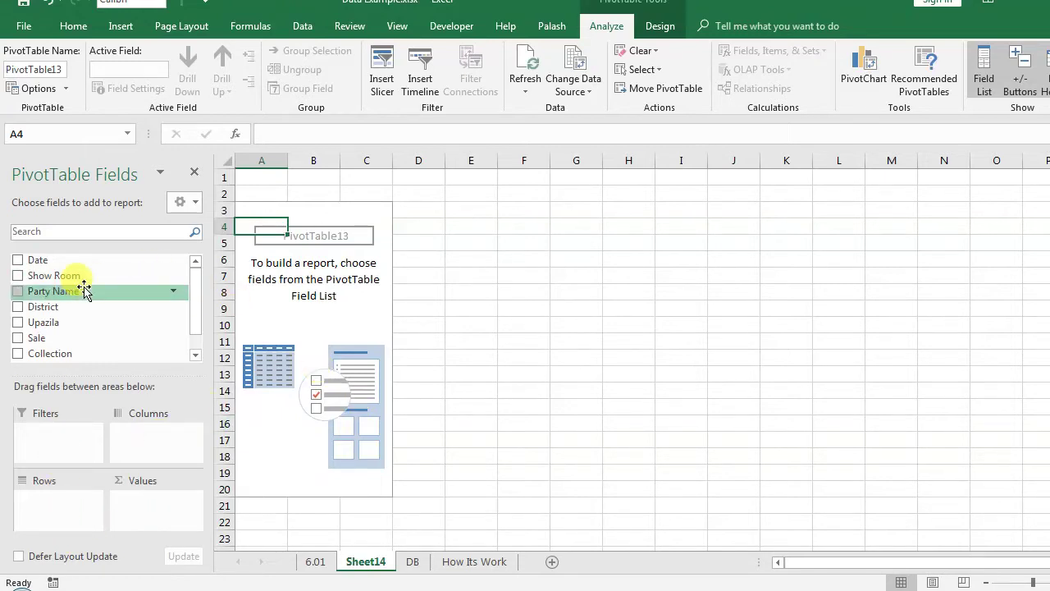
left_click_drag(46, 308, 133, 388)
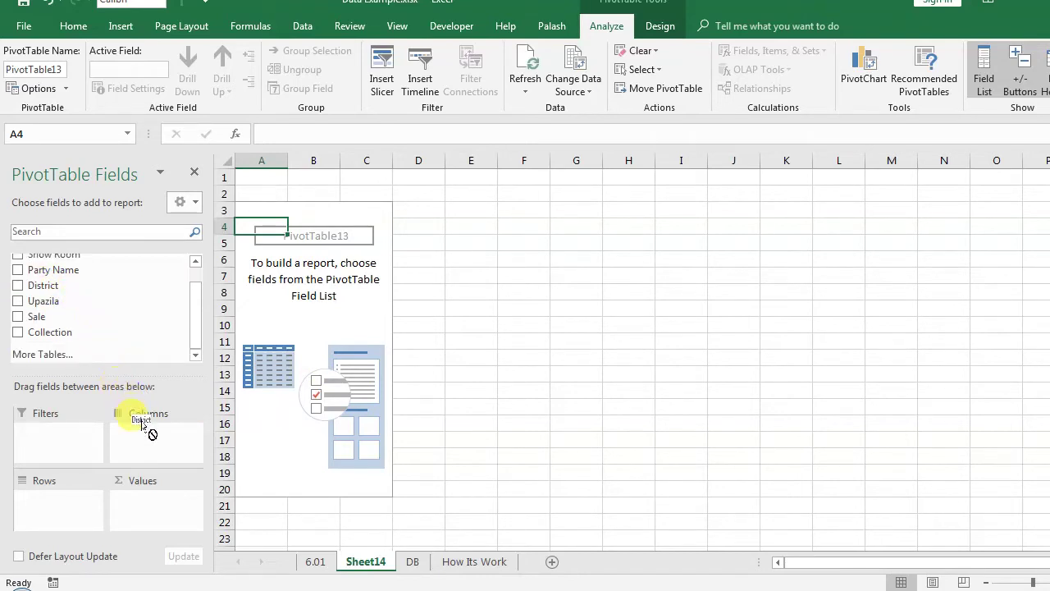
left_click_drag(126, 389, 154, 443)
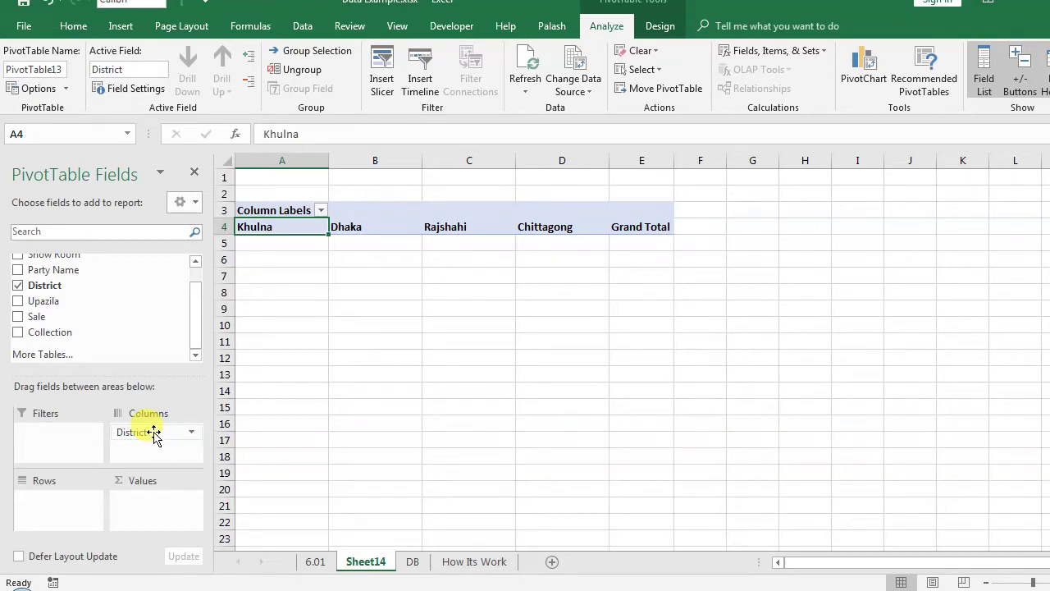
left_click_drag(153, 432, 51, 510)
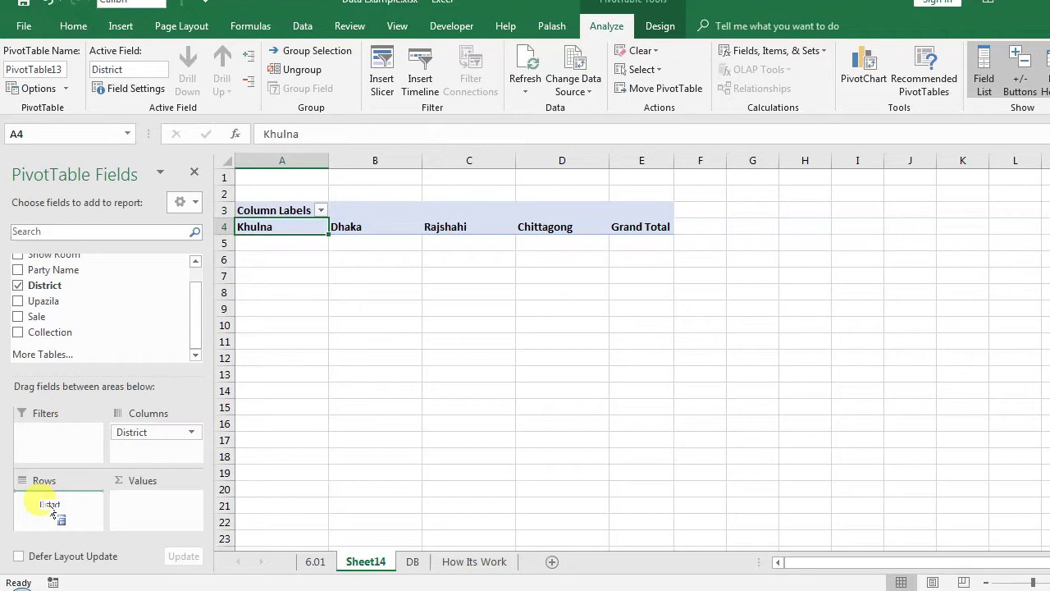
left_click_drag(51, 509, 51, 505)
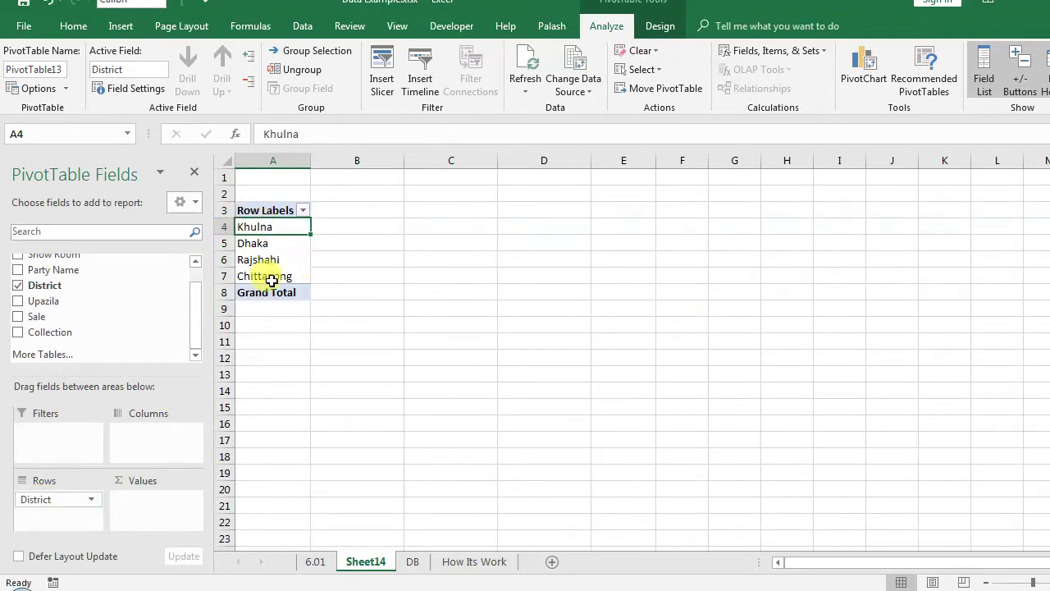
mouse_move(262, 227)
left_mouse_down()
mouse_move(283, 244)
mouse_move(281, 271)
left_mouse_up()
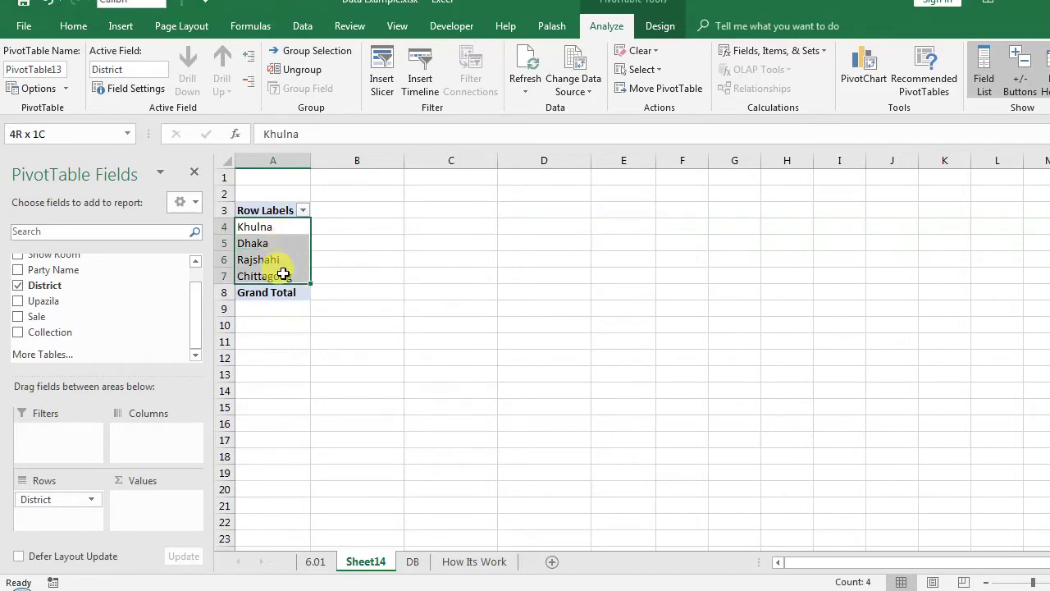
Move District between Rows and Columns, then drop it into the Filters area
left_click_drag(76, 496, 143, 438)
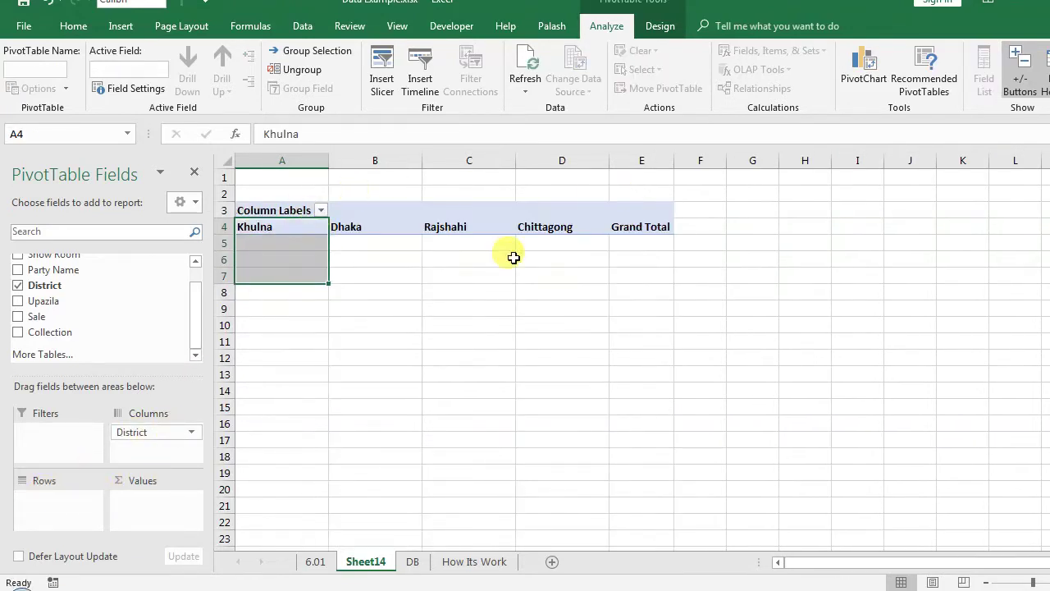
mouse_move(145, 429)
left_mouse_down()
mouse_move(51, 506)
mouse_move(163, 443)
left_mouse_up()
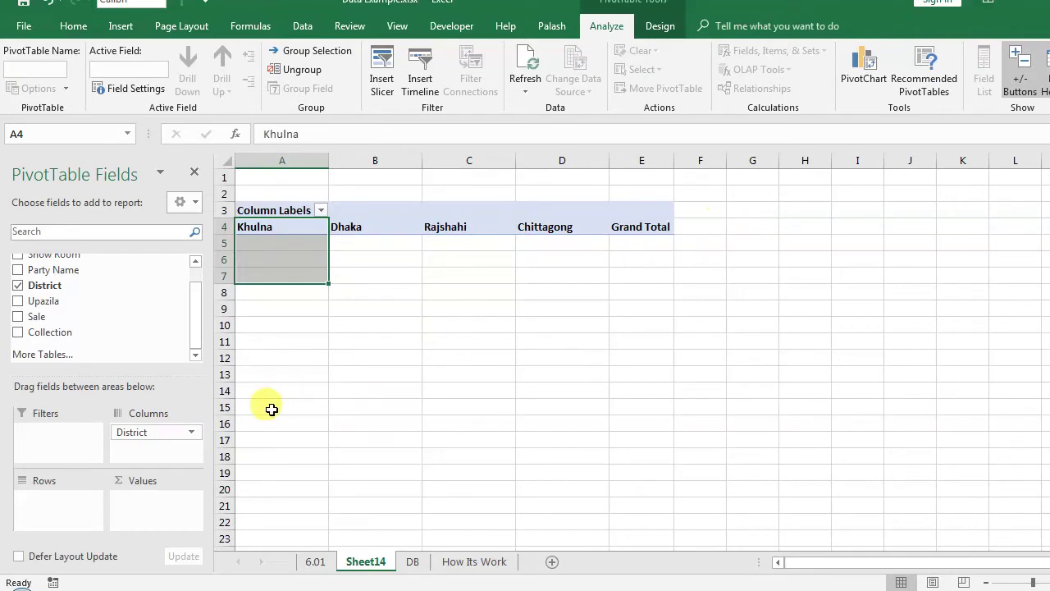
mouse_move(156, 429)
left_mouse_down()
mouse_move(61, 496)
mouse_move(71, 497)
left_mouse_up()
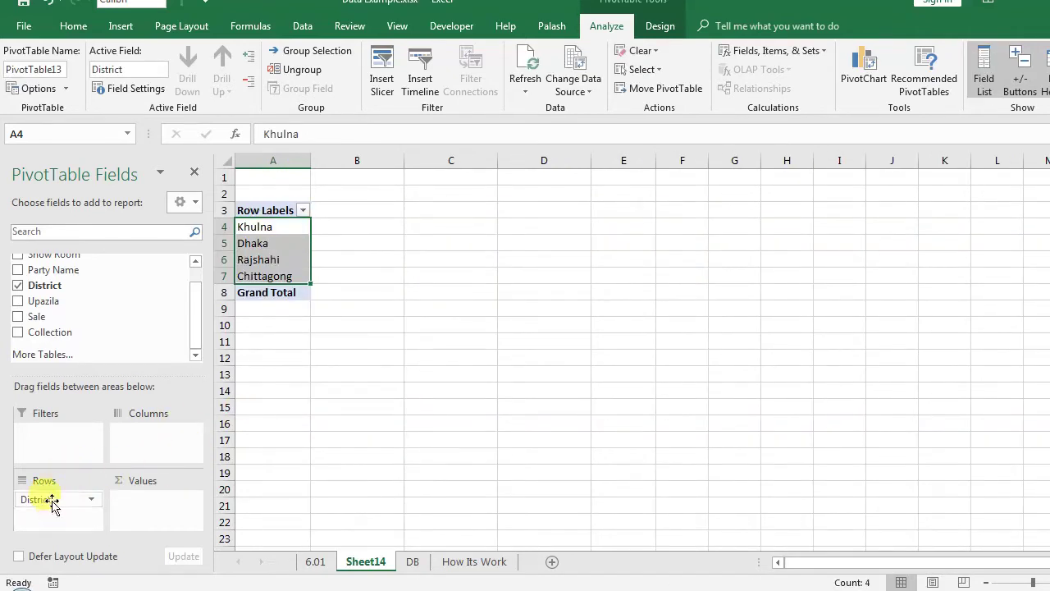
left_click_drag(41, 499, 54, 437)
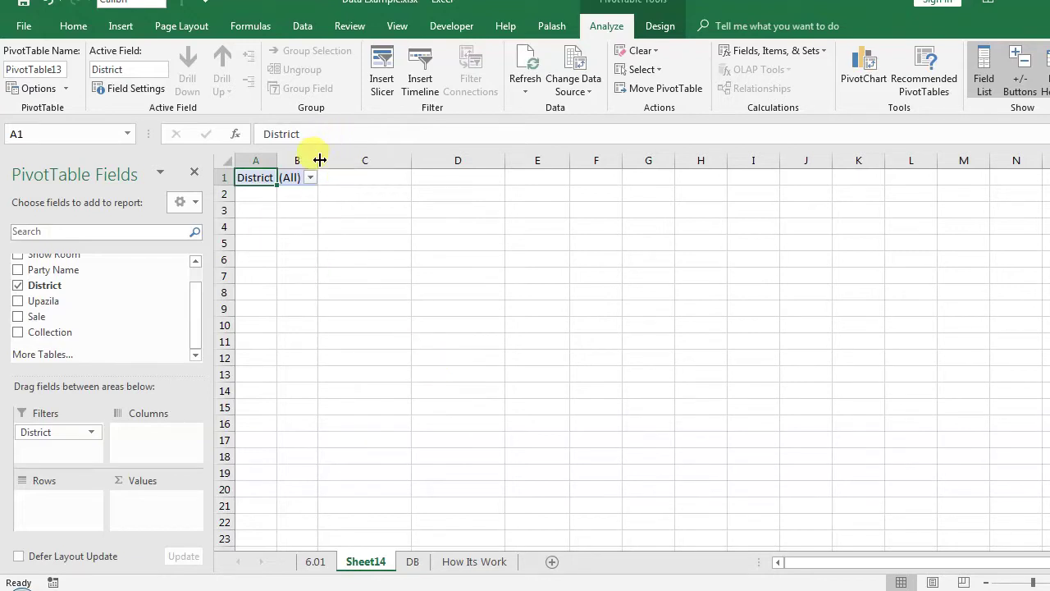
Widen columns A and B to fit the District filter label and value
left_click_drag(318, 161, 372, 160)
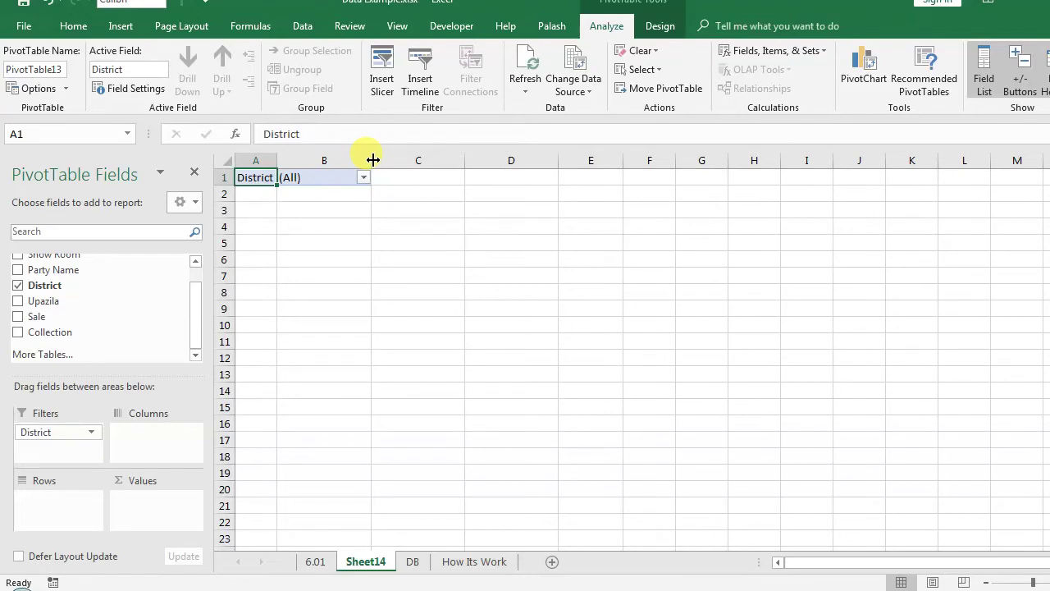
mouse_move(275, 160)
left_mouse_down()
mouse_move(328, 160)
mouse_move(313, 161)
left_mouse_up()
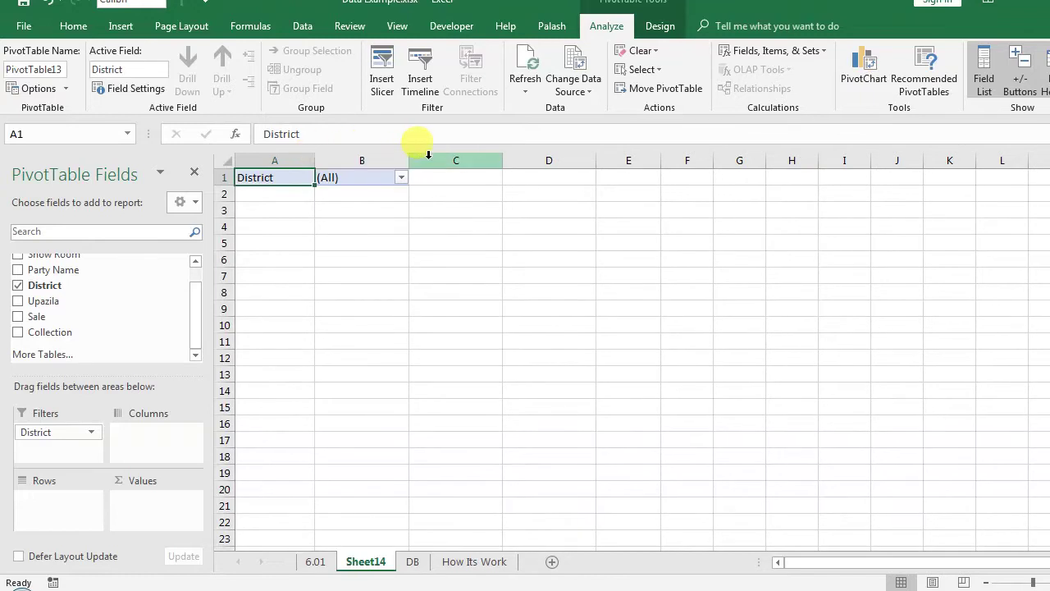
left_click_drag(407, 160, 401, 160)
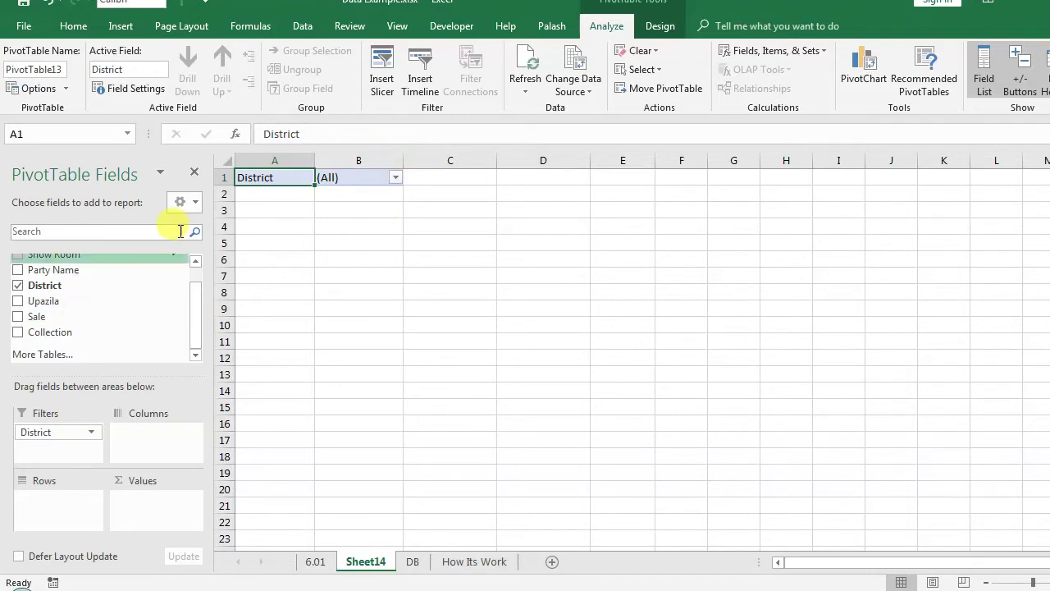
Filter District to Khulna and Chittagong using Select Multiple Items, showing (Multiple Items)
left_click(351, 179)
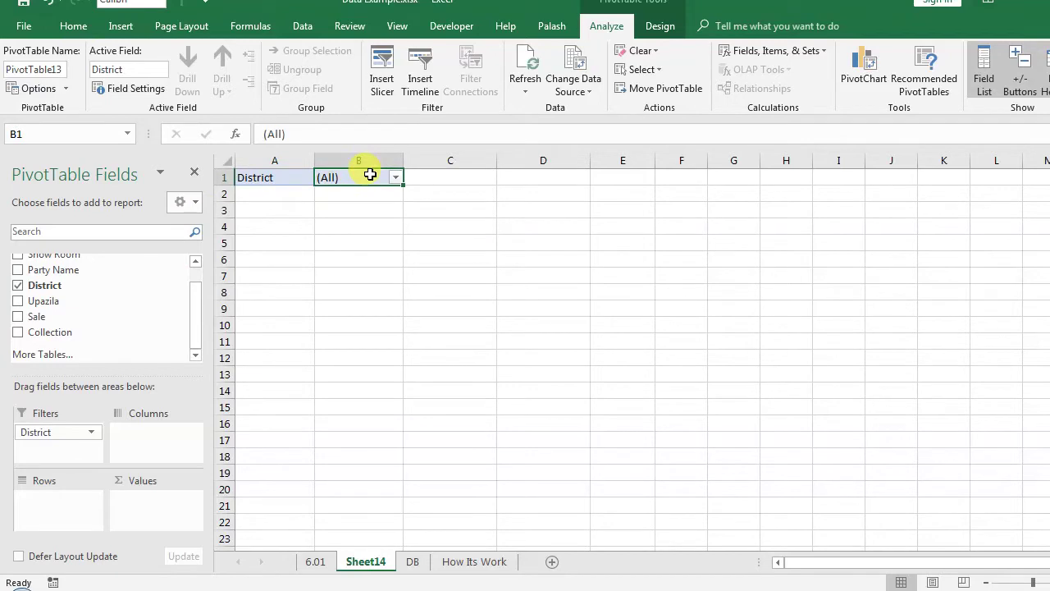
left_click(396, 178)
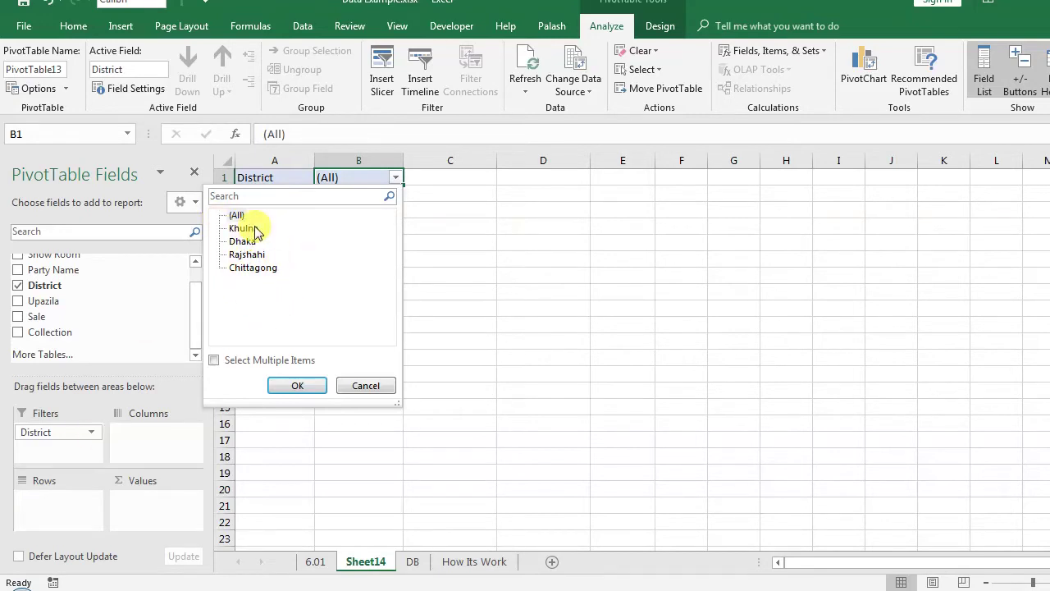
left_click(213, 360)
left_click(232, 267)
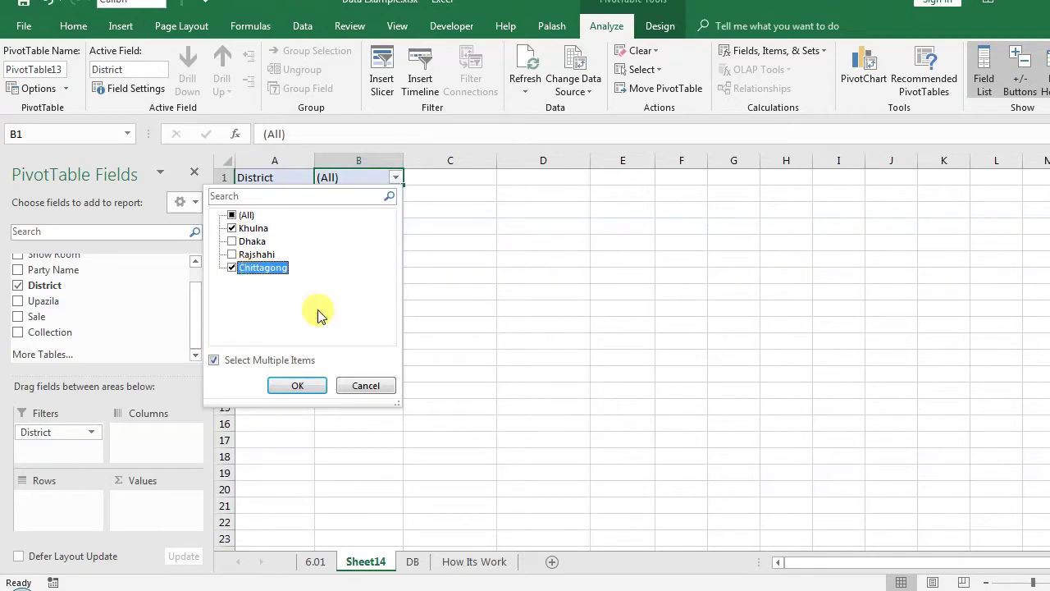
left_click(297, 385)
left_click_drag(335, 259, 701, 422)
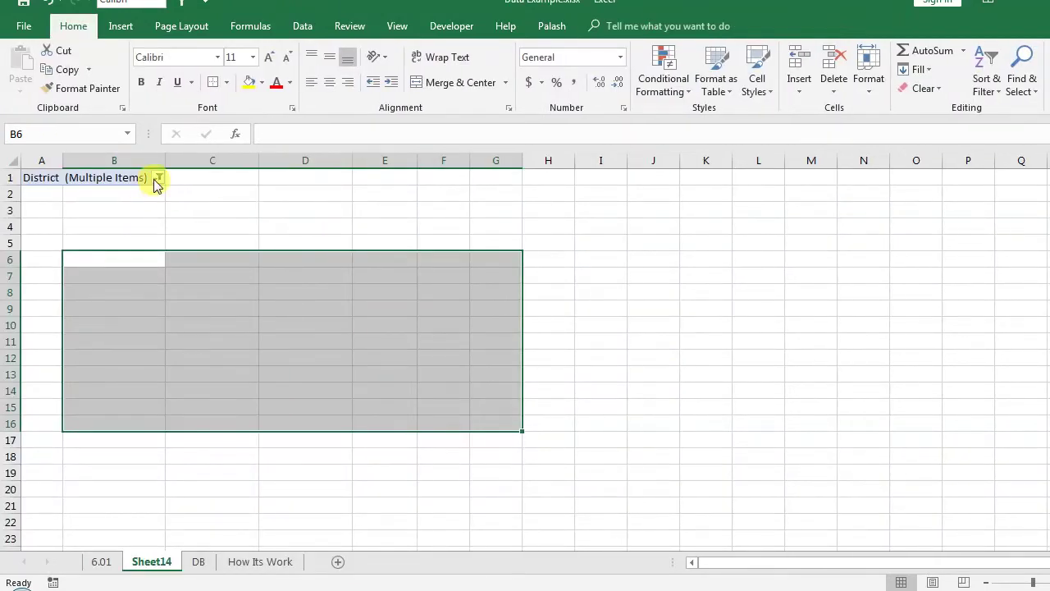
left_click(158, 178)
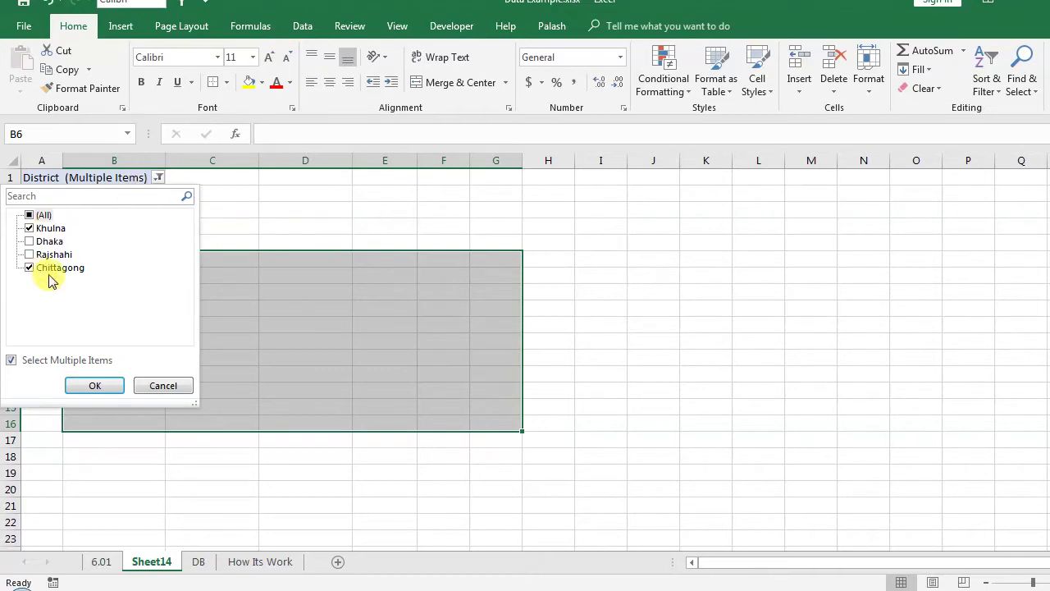
left_click(167, 391)
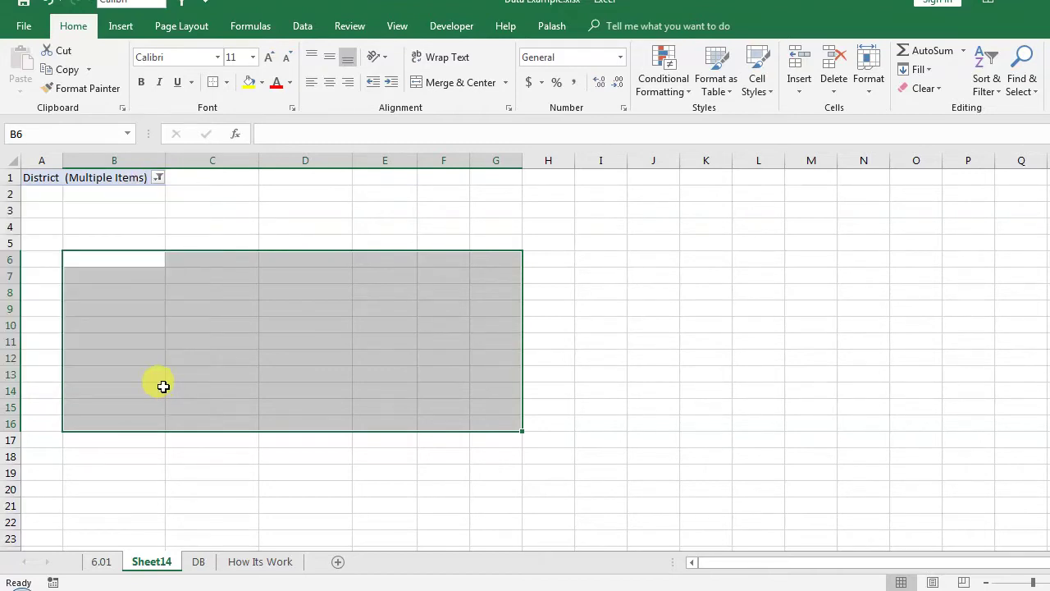
left_click(82, 176)
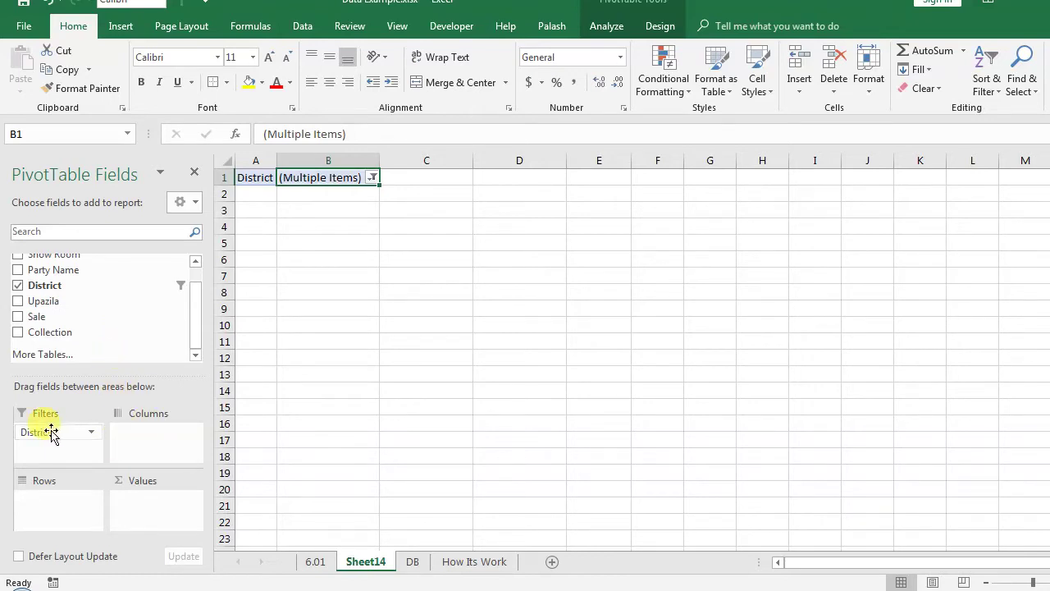
Move District into Values for Count of District 1596, and confirm it against the DB sheet's last row
mouse_move(58, 434)
left_mouse_down()
mouse_move(45, 440)
mouse_move(153, 509)
left_mouse_up()
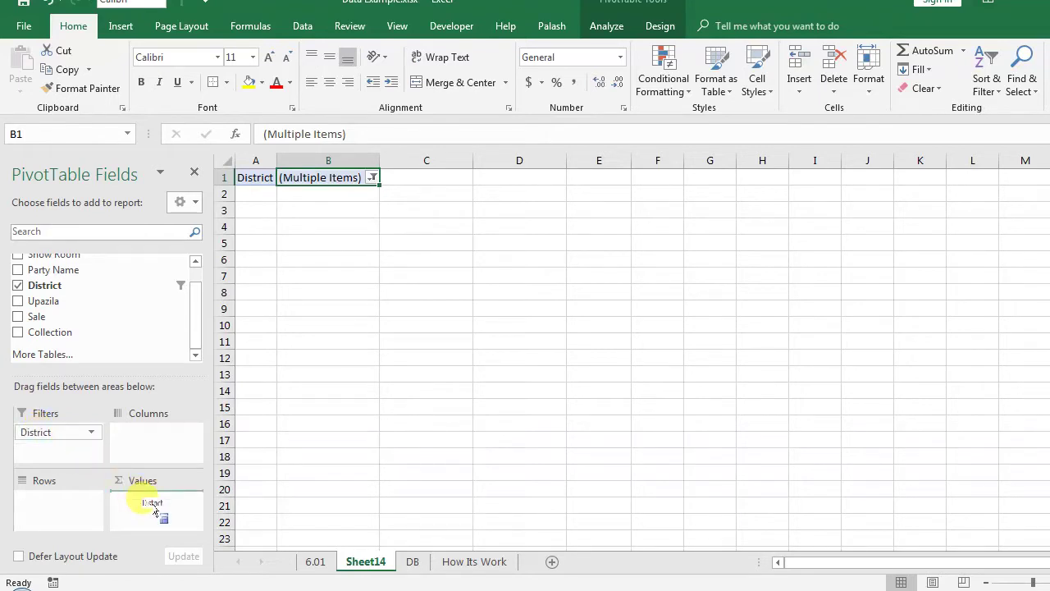
left_click_drag(153, 509, 155, 502)
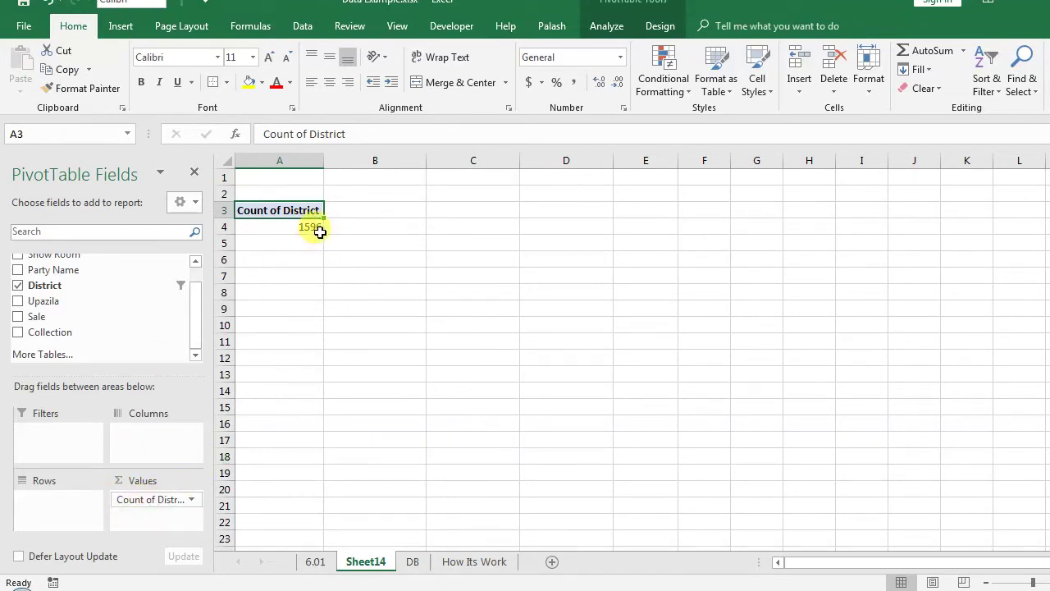
mouse_move(310, 227)
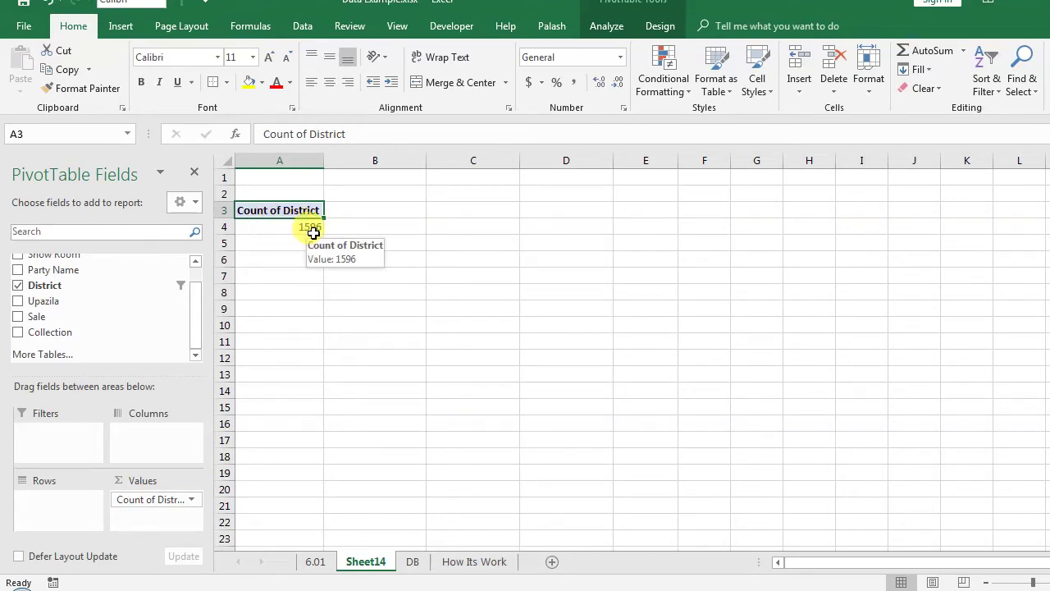
left_click(412, 562)
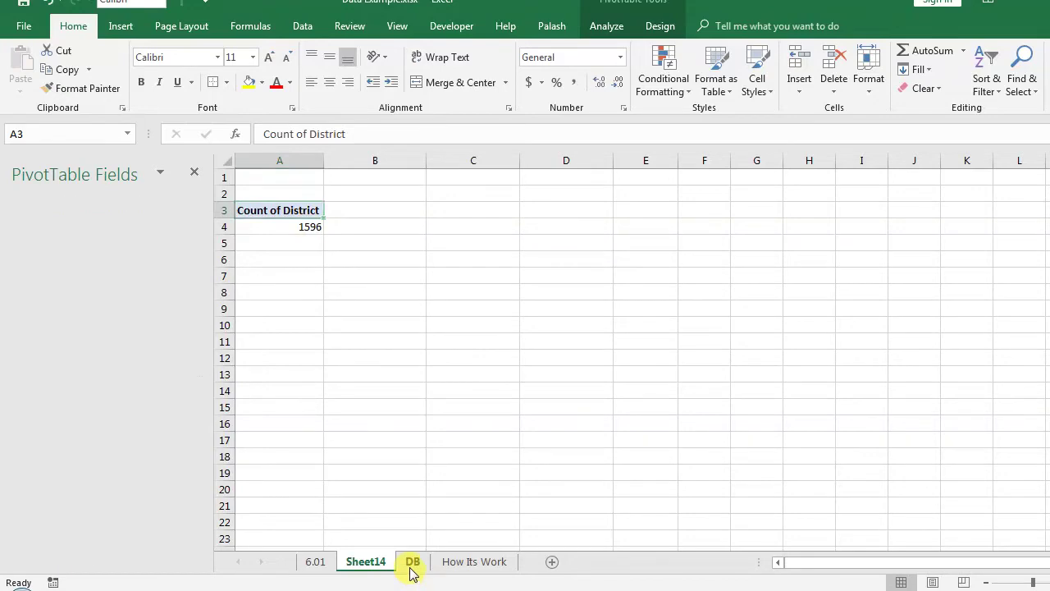
left_click(379, 333)
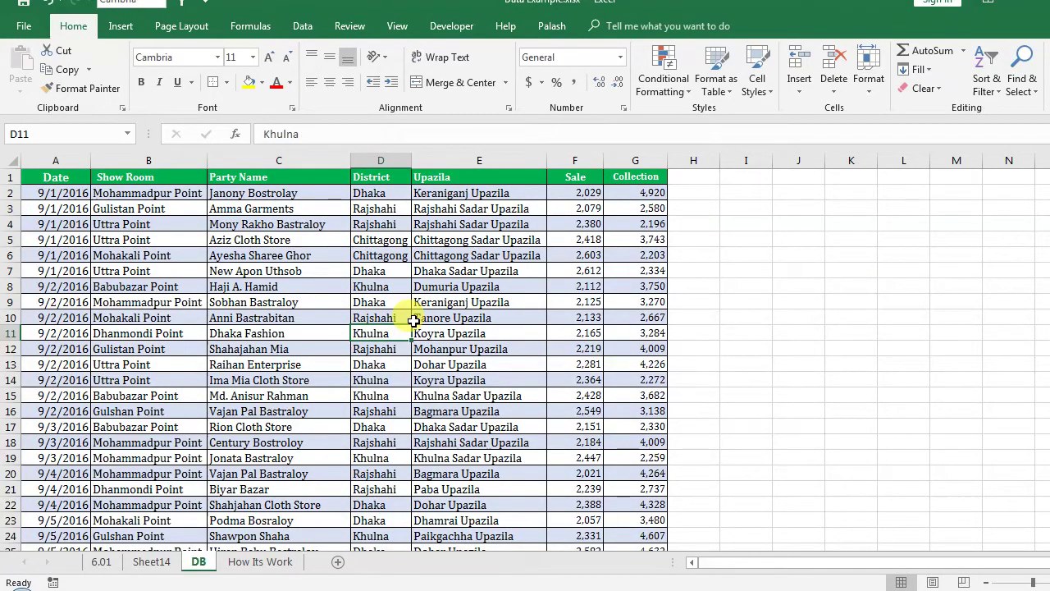
key("ctrl+Down")
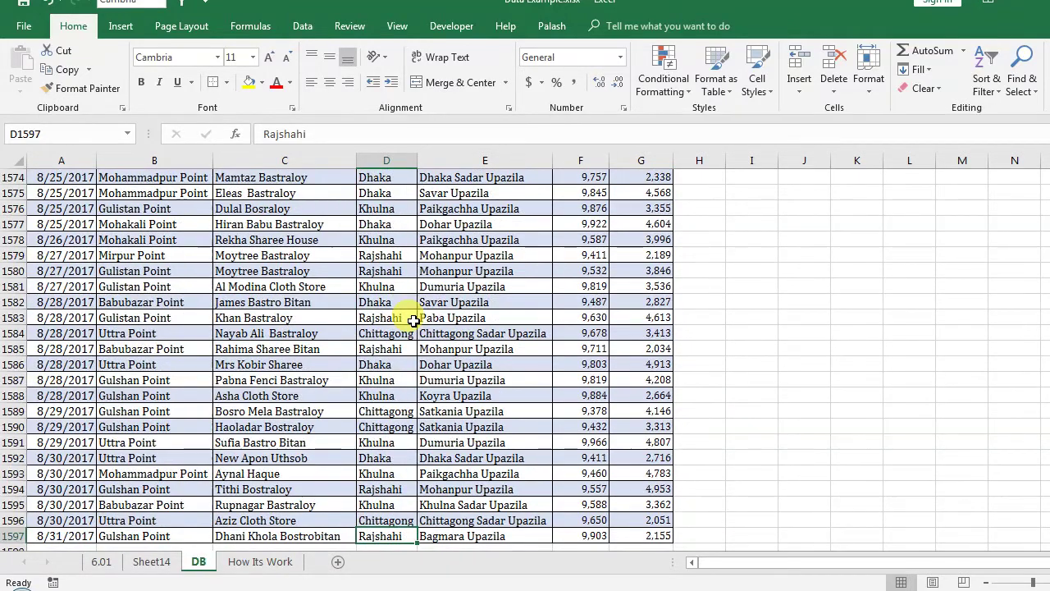
scroll(332, 443, "down", 2)
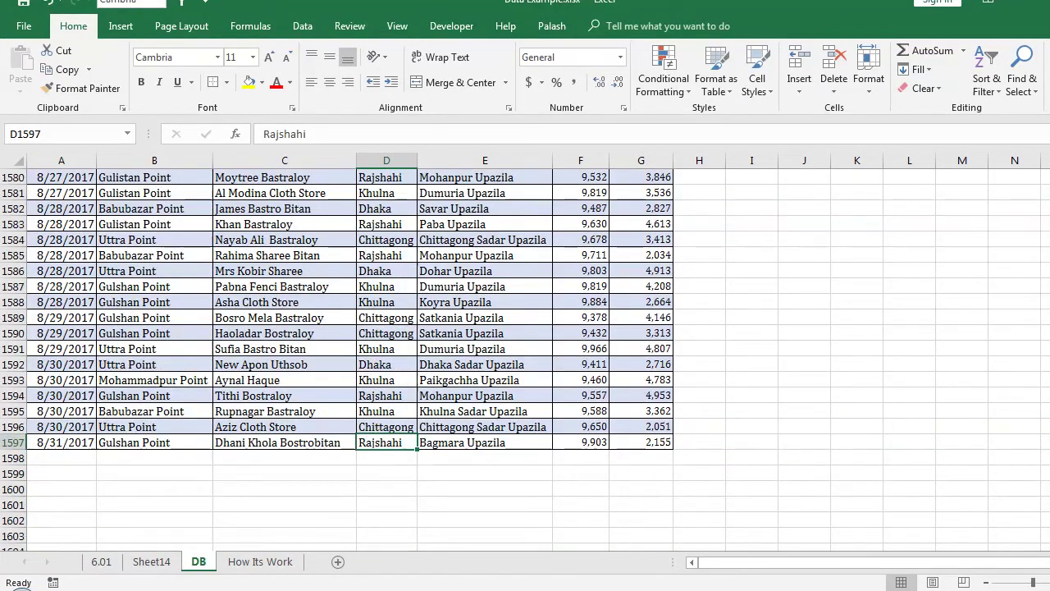
left_click_drag(1042, 492, 1041, 177)
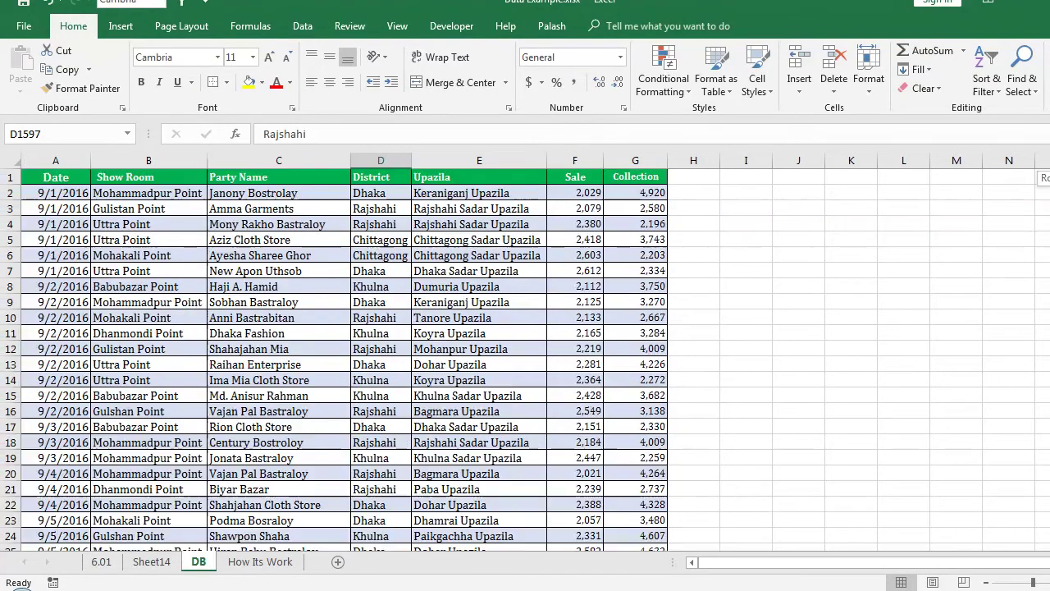
left_click(101, 563)
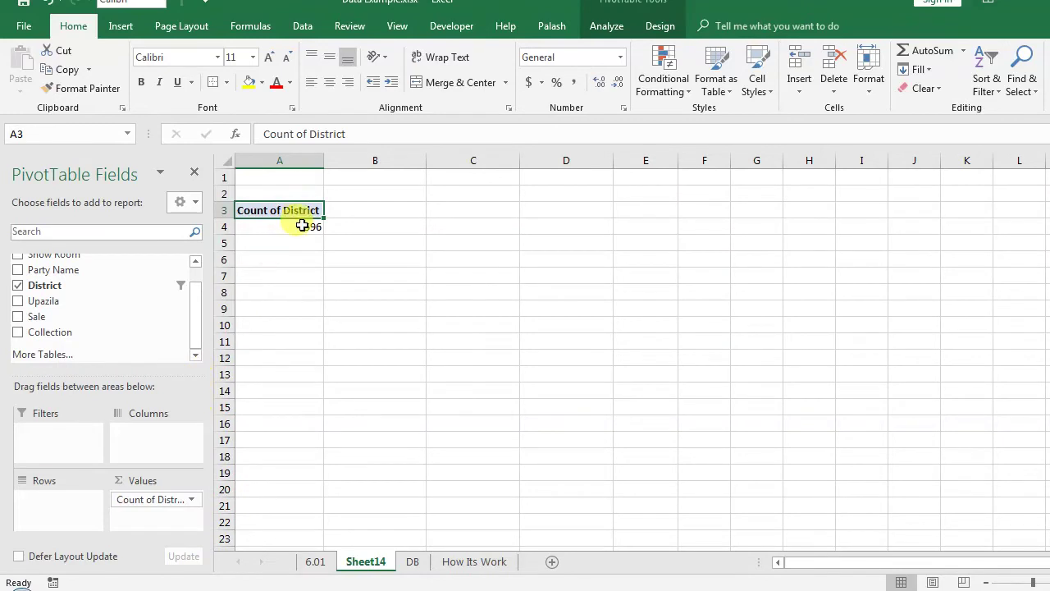
left_click(295, 227)
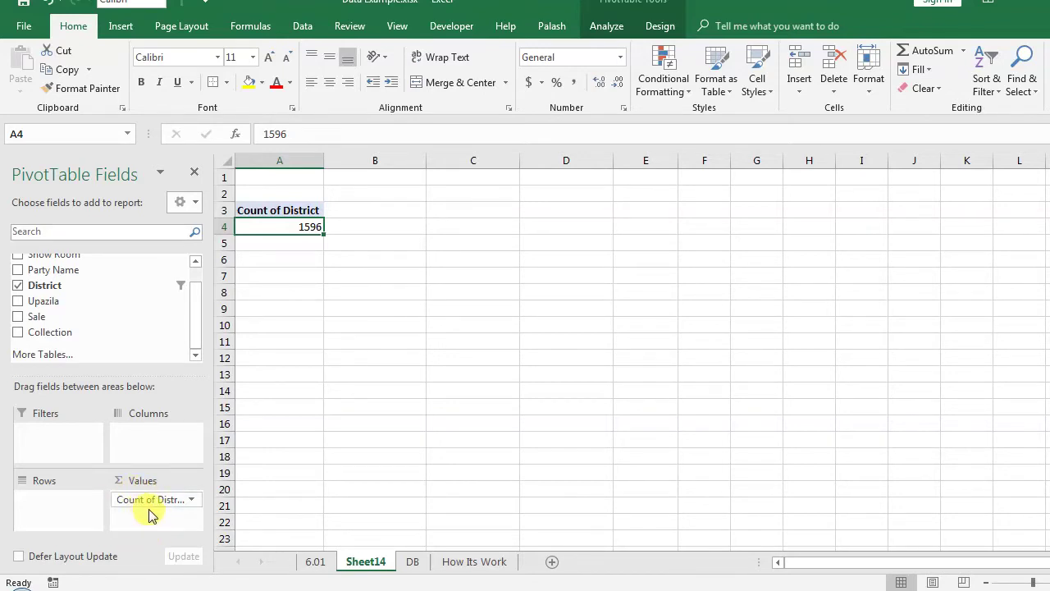
Replace Count of District with Sum of Sale in Values, totalling 9608585
left_click_drag(153, 499, 279, 348)
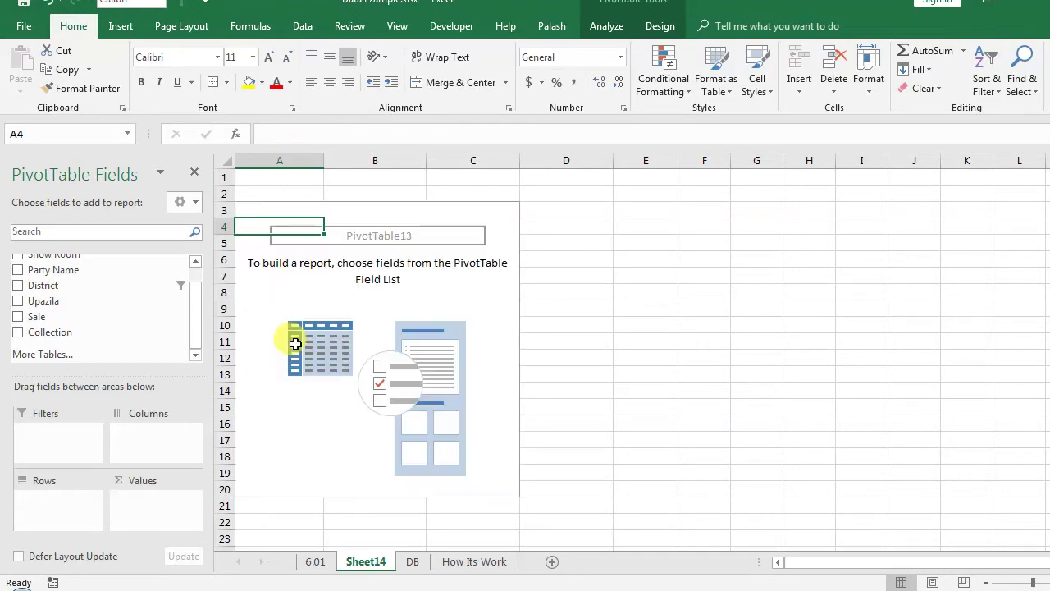
left_click_drag(37, 316, 68, 316)
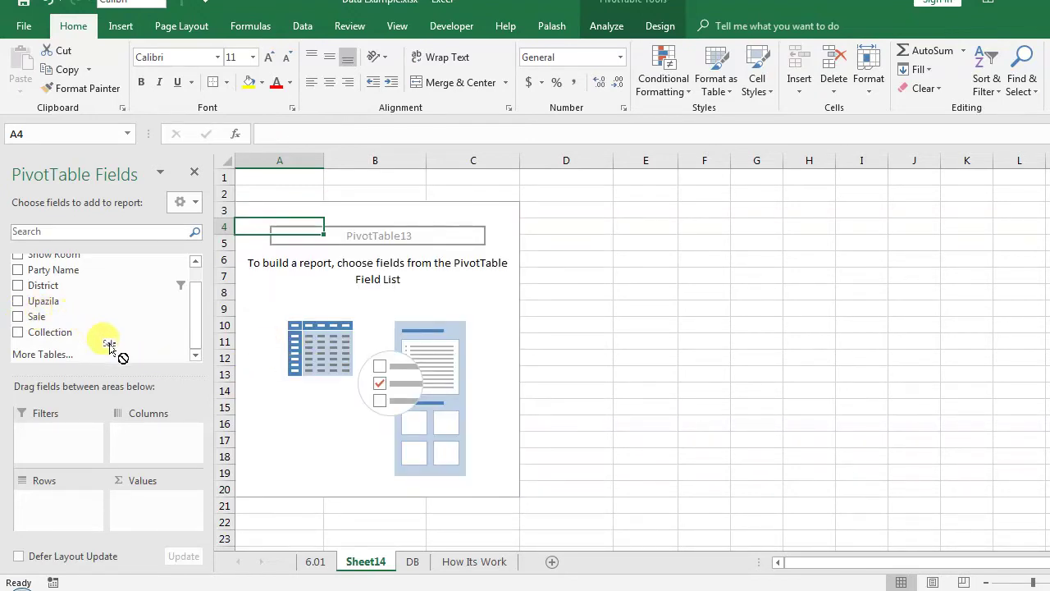
left_click_drag(79, 321, 156, 509)
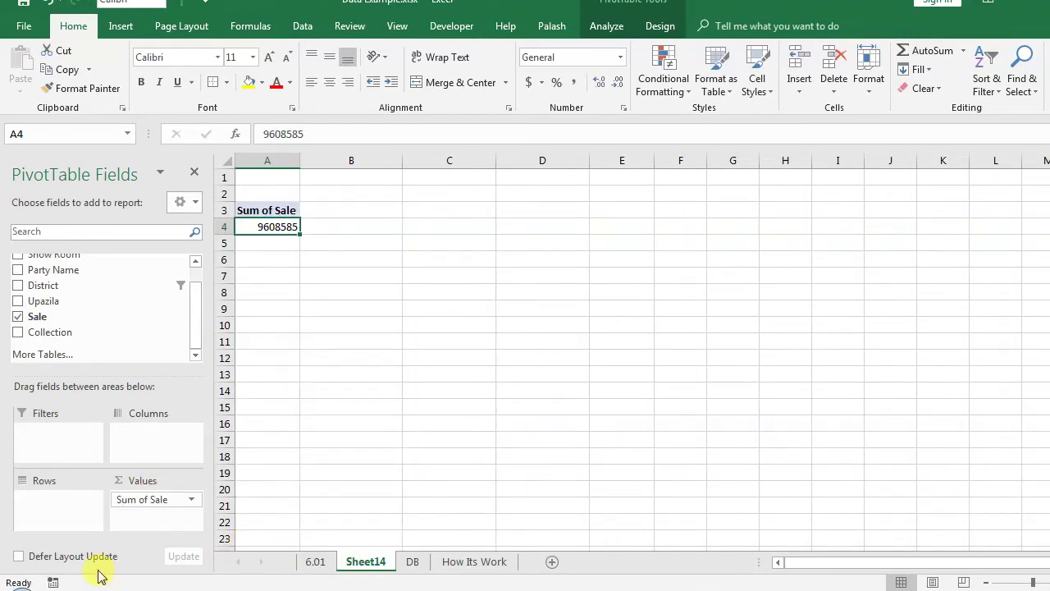
On the DB sheet, select Sale cells F2:F17, then cell F19
left_click(413, 563)
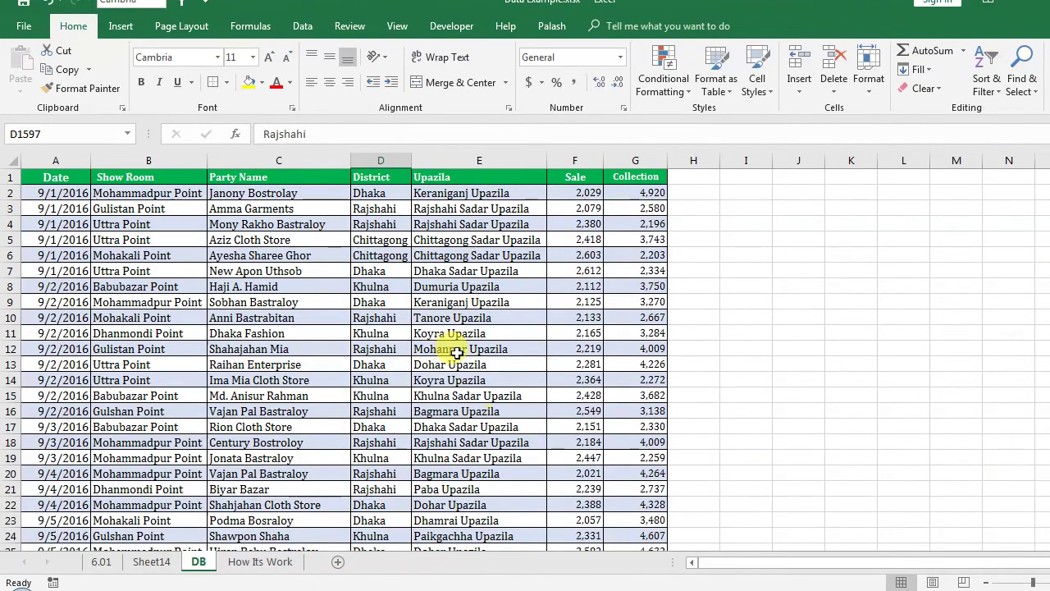
left_click_drag(587, 194, 574, 428)
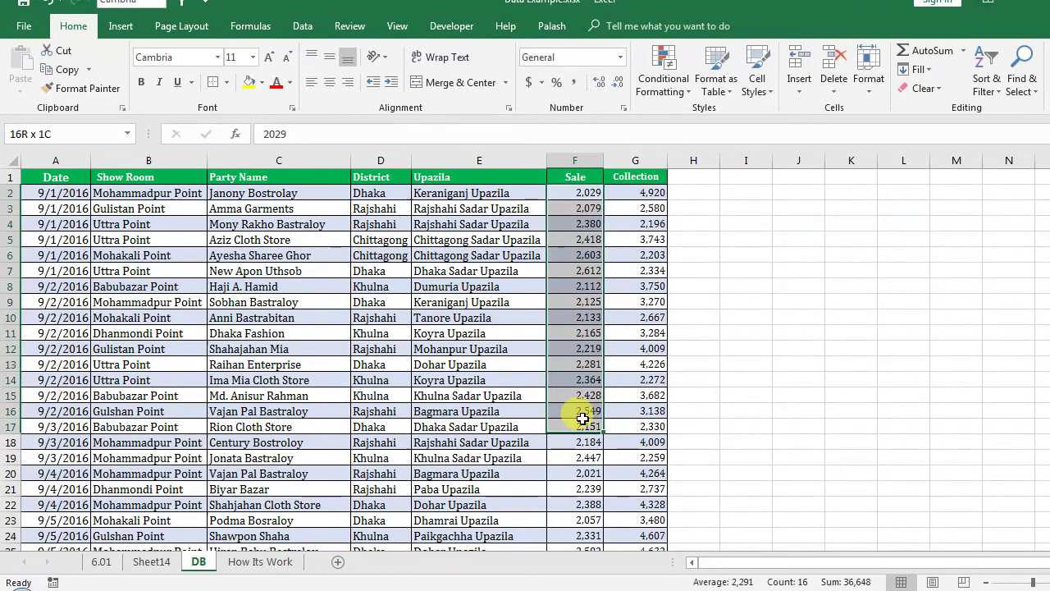
left_click(569, 457)
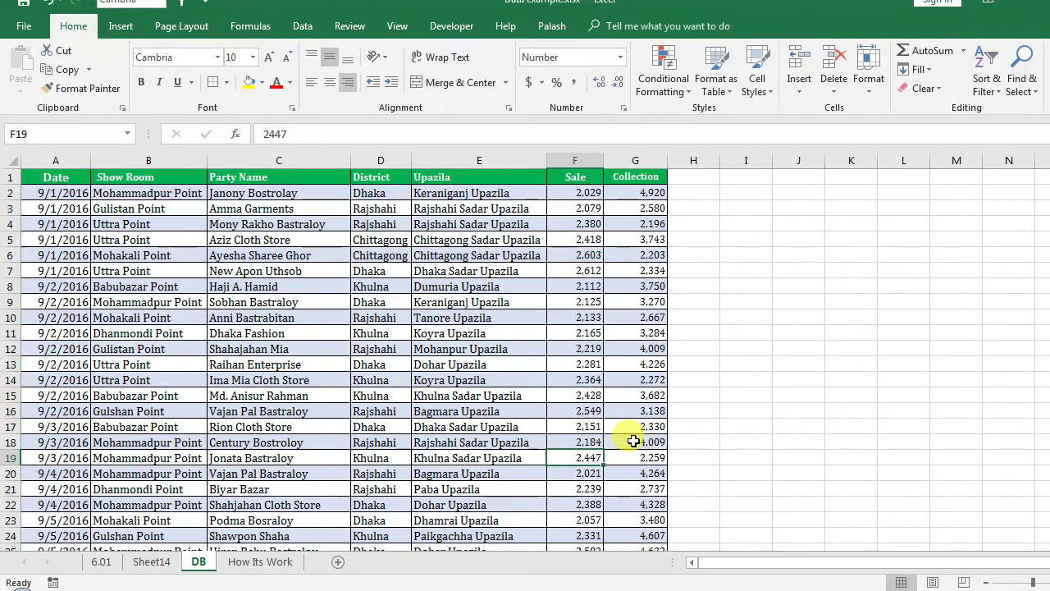
AutoSum the Sale column into F1598 as =SUM(F2:F1597), giving 9,608,585
key("ctrl+Down")
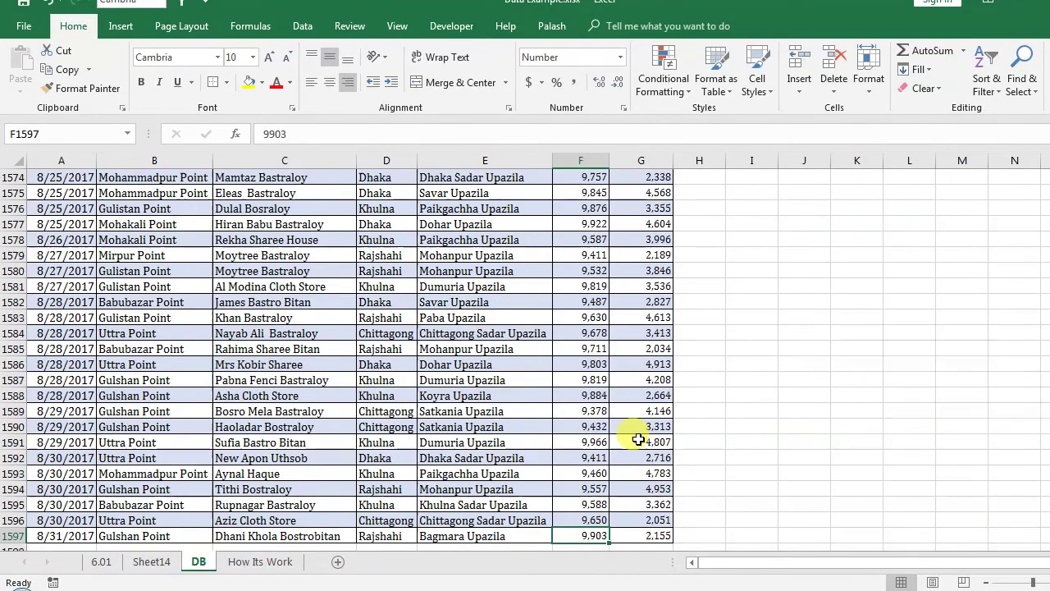
scroll(611, 484, "down", 1)
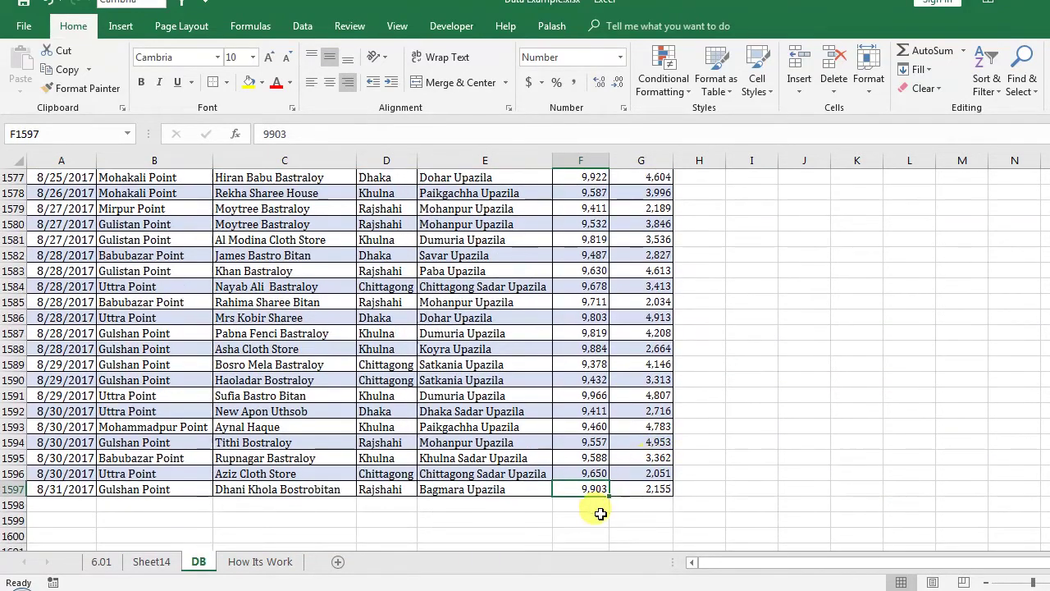
left_click(581, 504)
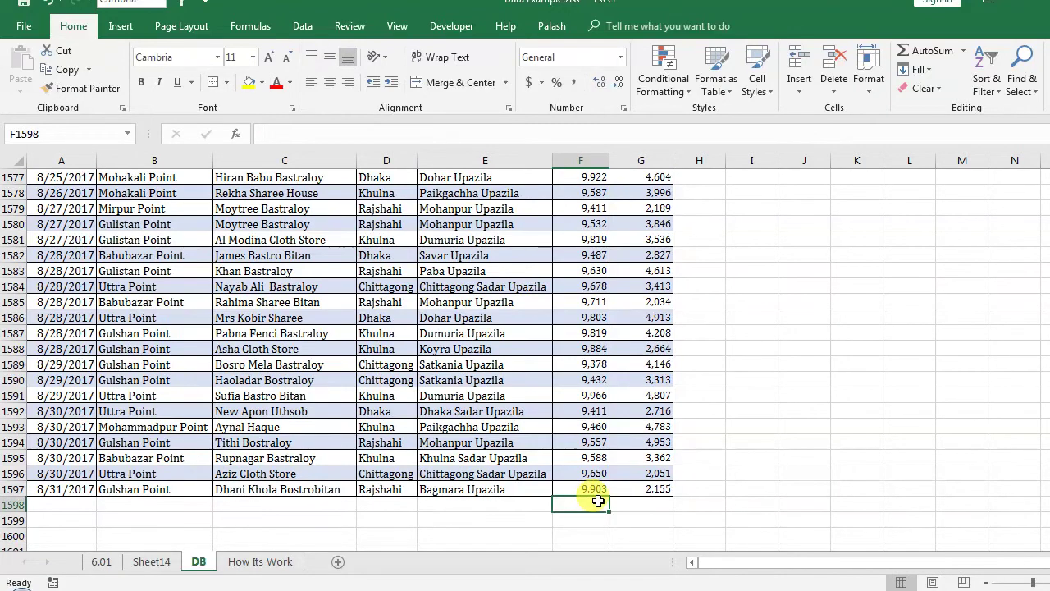
left_click(919, 53)
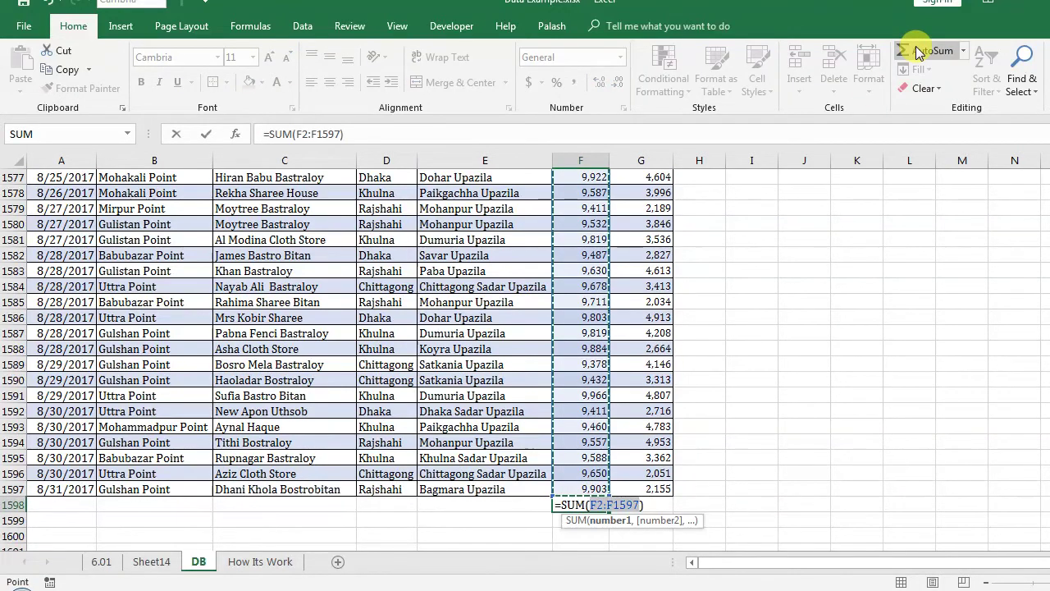
key("Return")
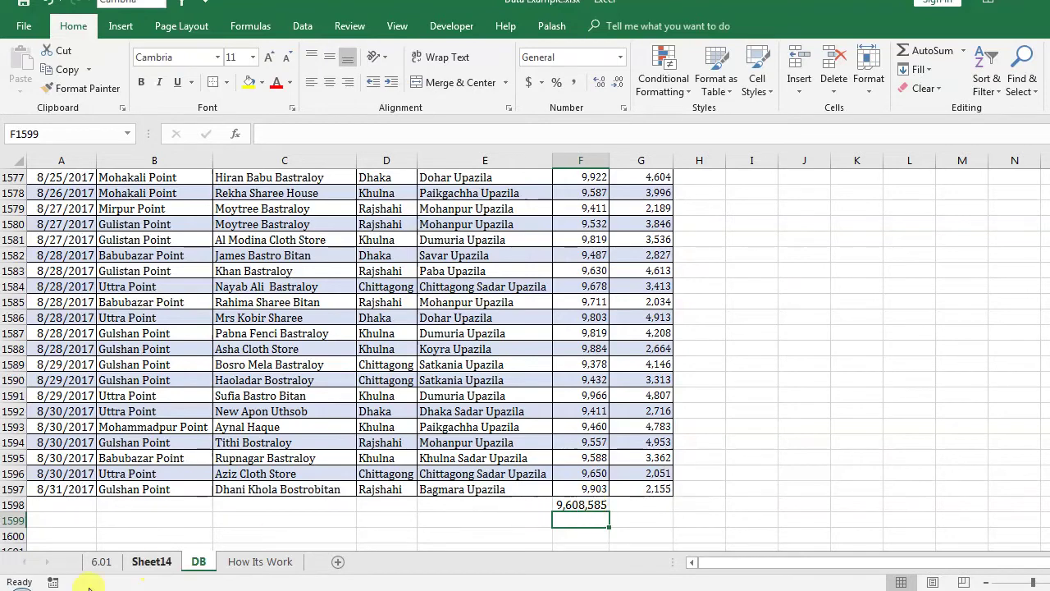
left_click(152, 563)
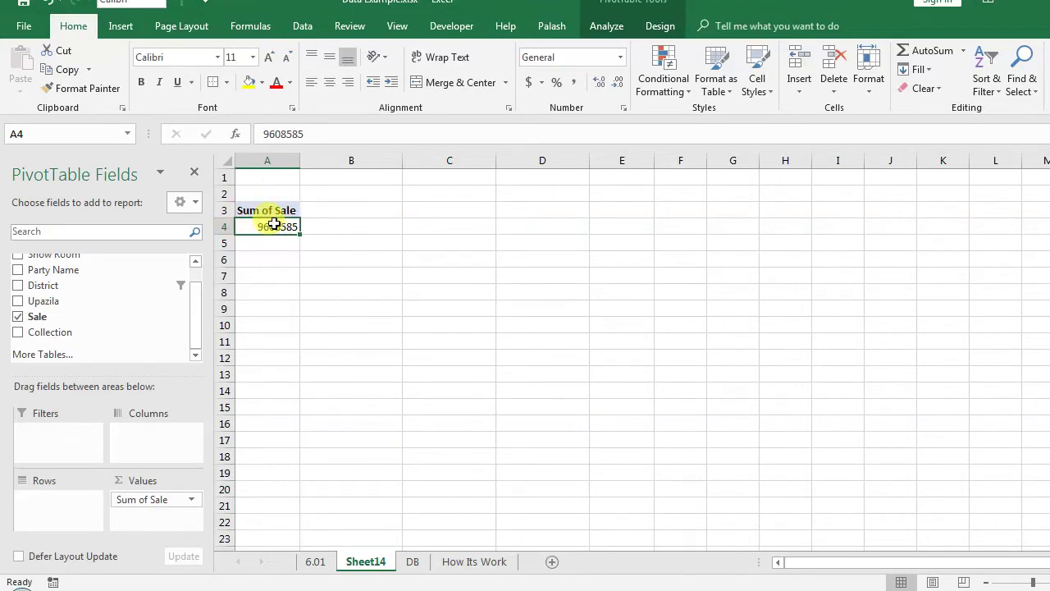
left_click_drag(194, 335, 202, 316)
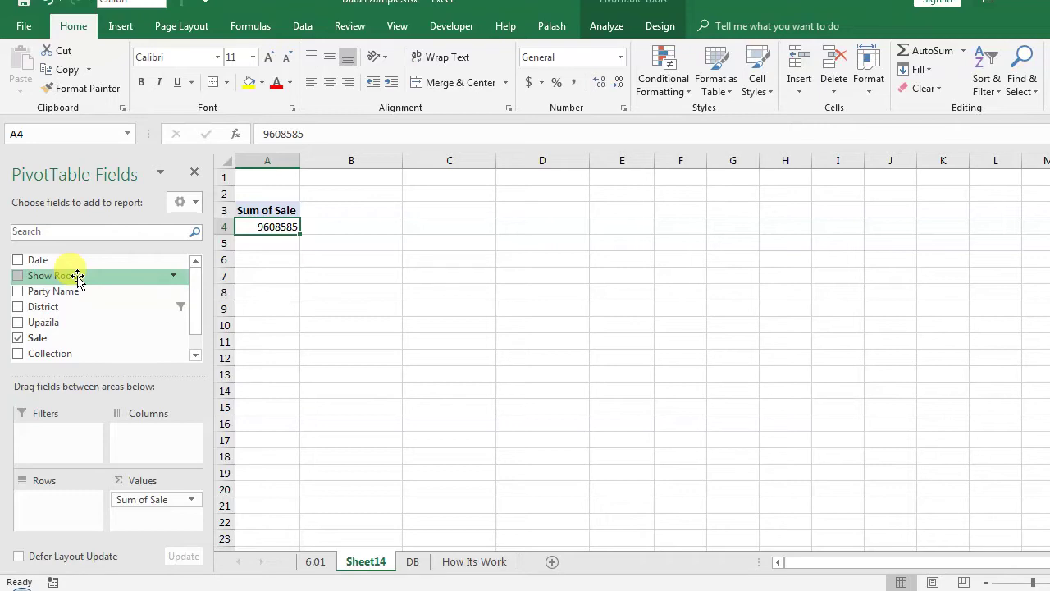
Add Show Room to the pivot rows, listing eight show rooms with Uttra Point highest at 2587225
mouse_move(78, 277)
left_mouse_down()
mouse_move(94, 363)
mouse_move(87, 438)
mouse_move(77, 320)
mouse_move(57, 302)
mouse_move(63, 508)
mouse_move(50, 507)
left_mouse_up()
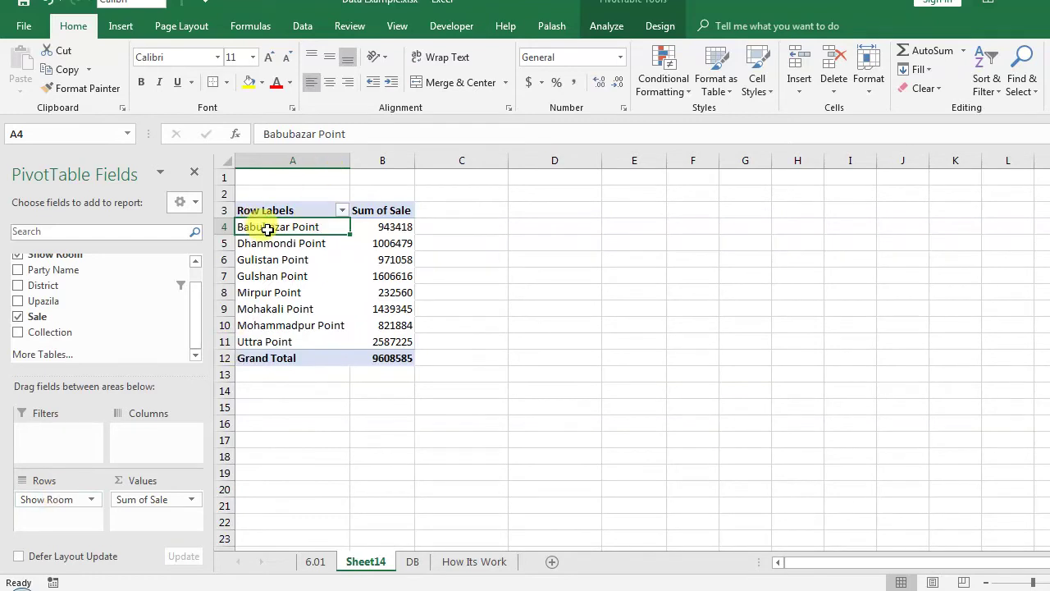
left_click_drag(267, 230, 264, 341)
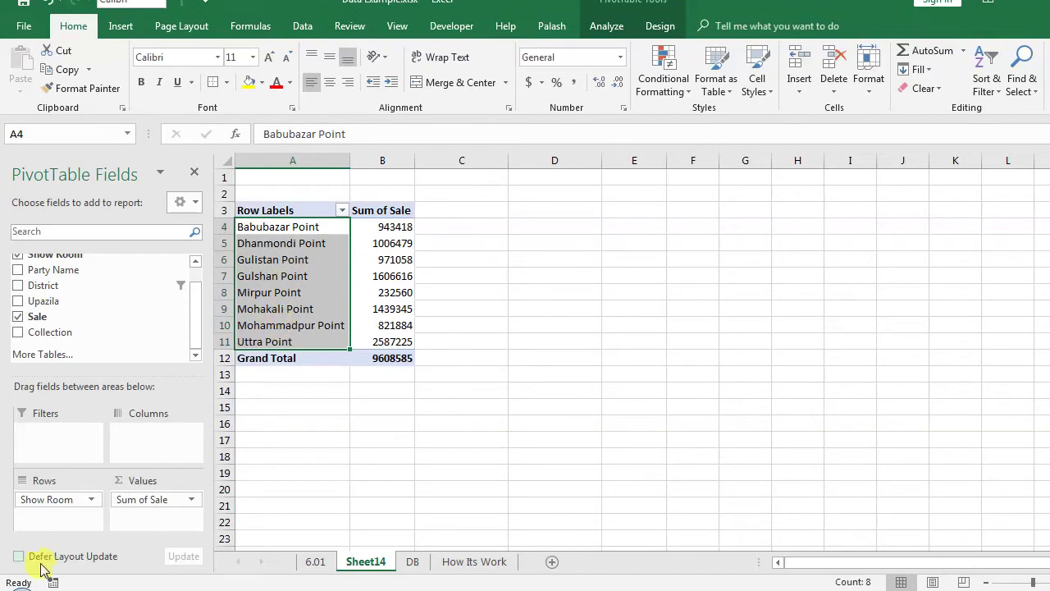
left_click_drag(197, 335, 198, 297)
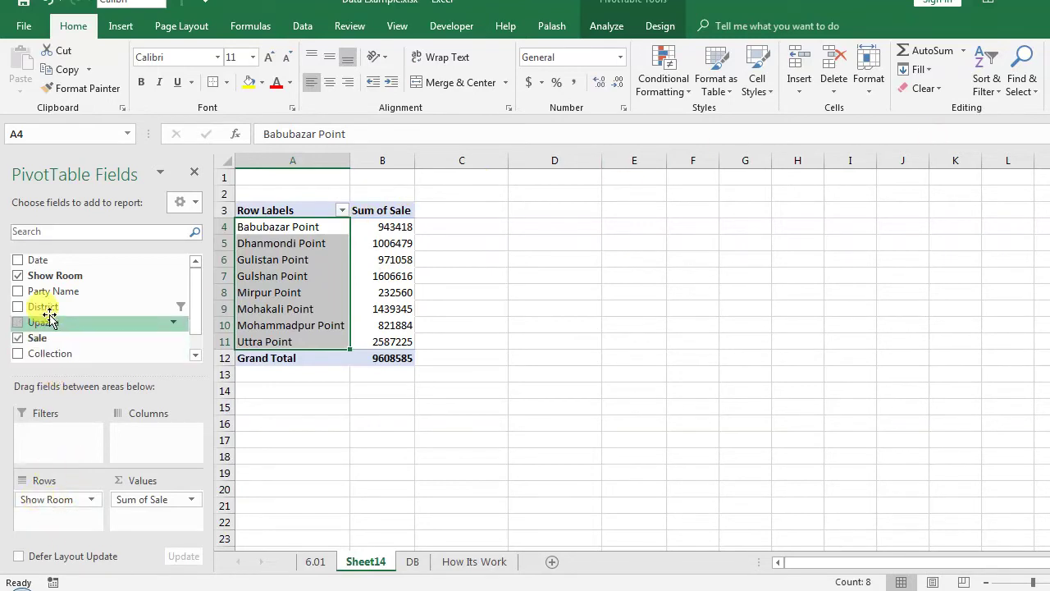
Put District in the pivot columns, splitting each show room's sales into Khulna and Chittagong
left_click_drag(46, 310, 153, 435)
left_click(447, 278)
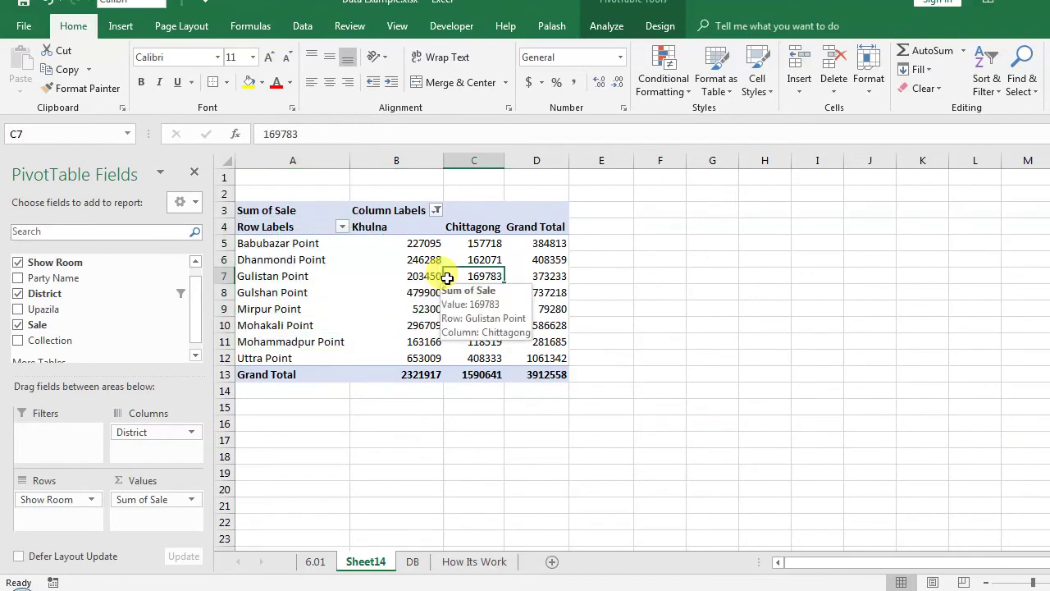
left_click_drag(246, 242, 259, 361)
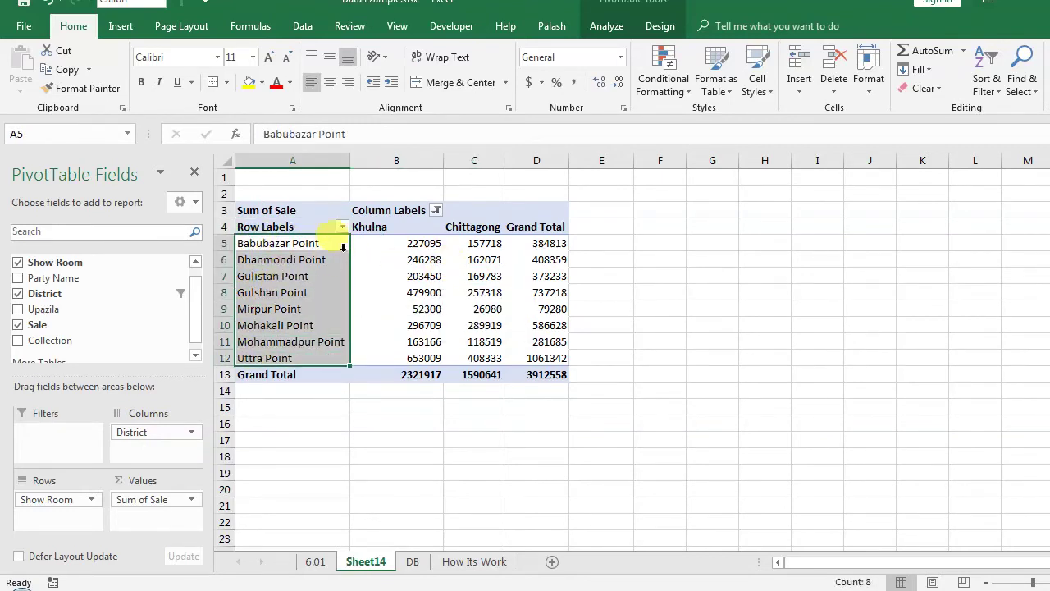
Inspect the Babubazar, Dhanmondi and Gulistan Point rows and Babubazar's Khulna and Chittagong values
left_click_drag(286, 242, 552, 239)
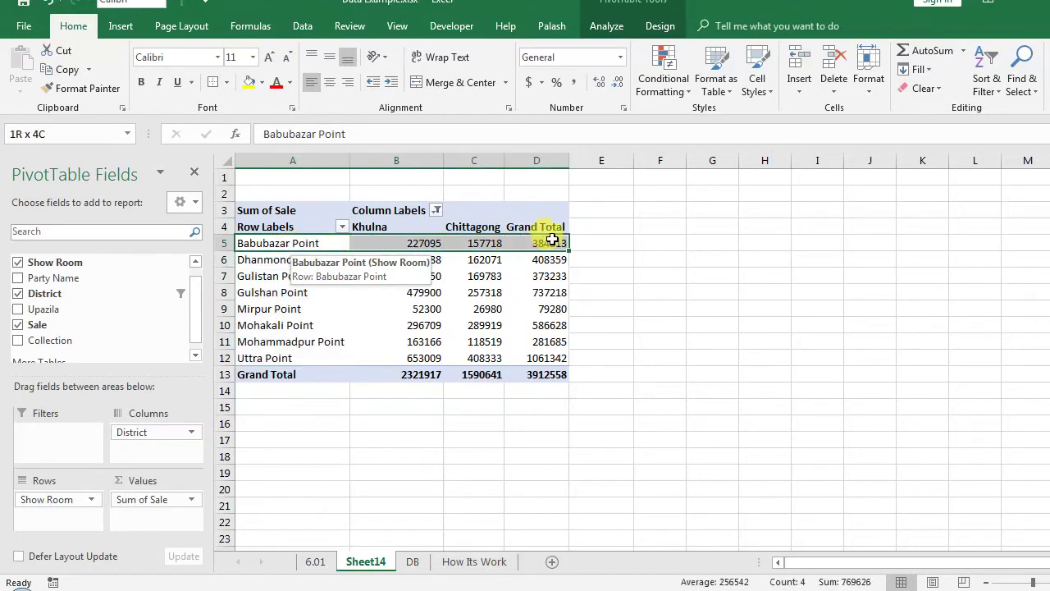
left_click(240, 260)
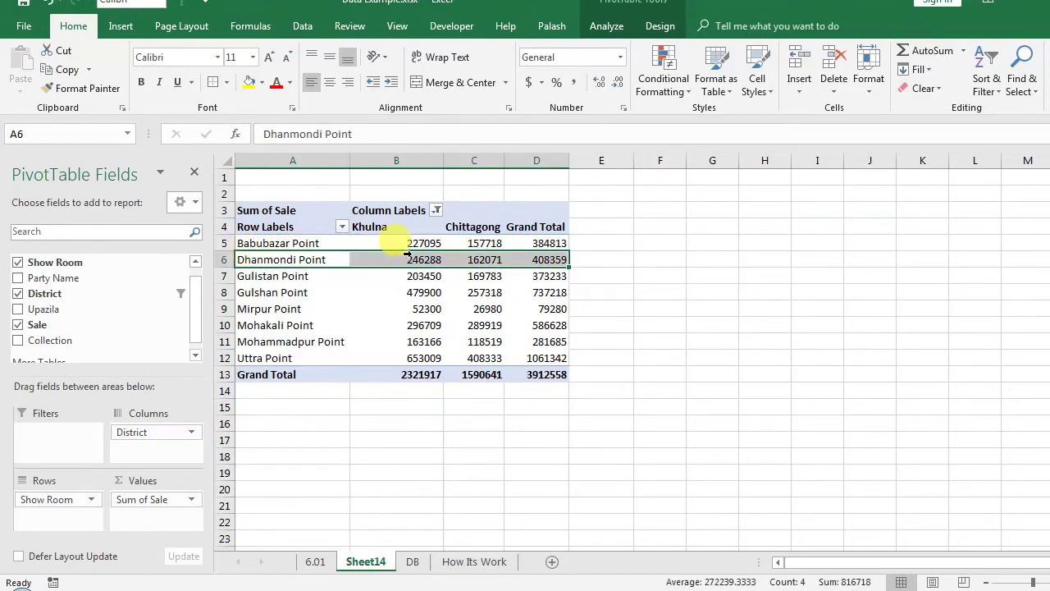
left_click(240, 275)
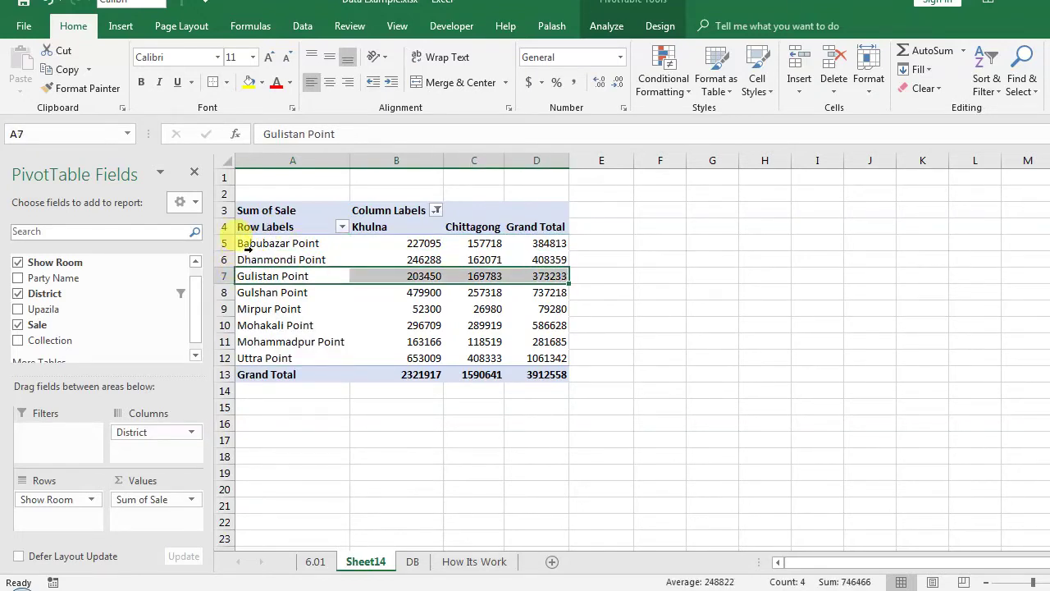
left_click(244, 244)
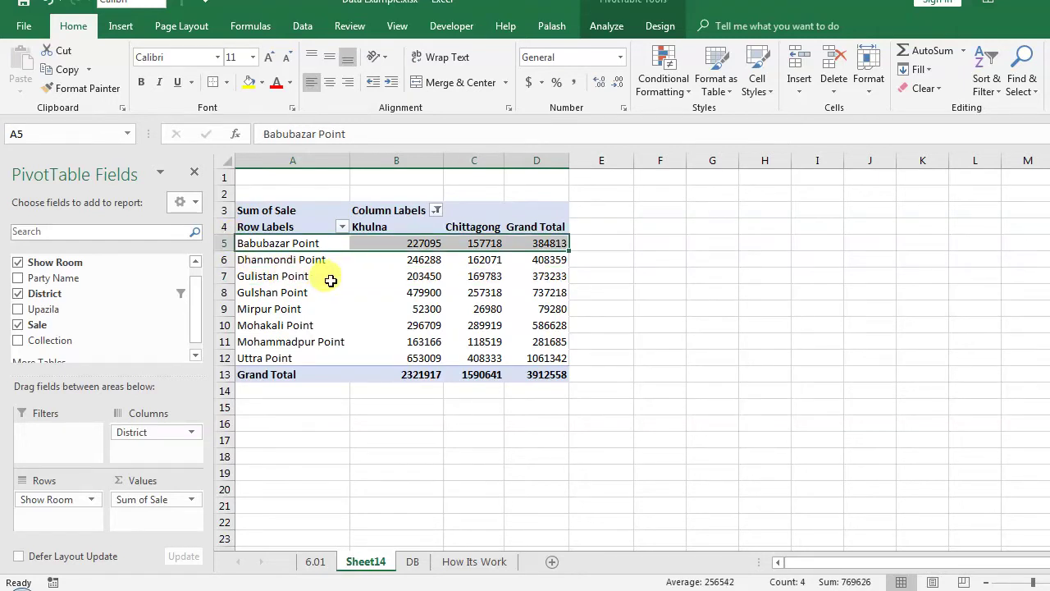
left_click(414, 244)
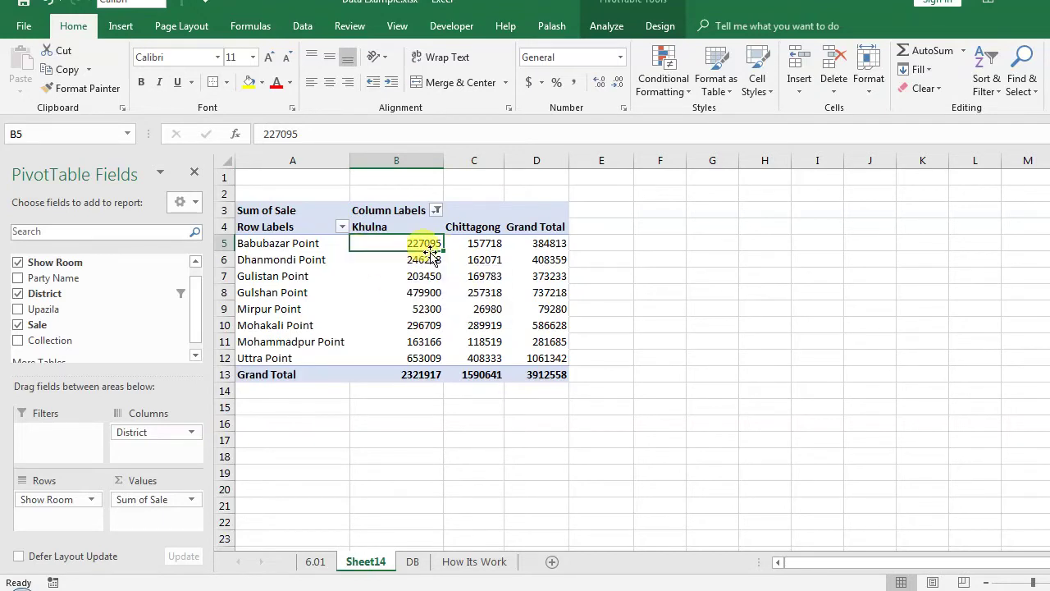
left_click(479, 242)
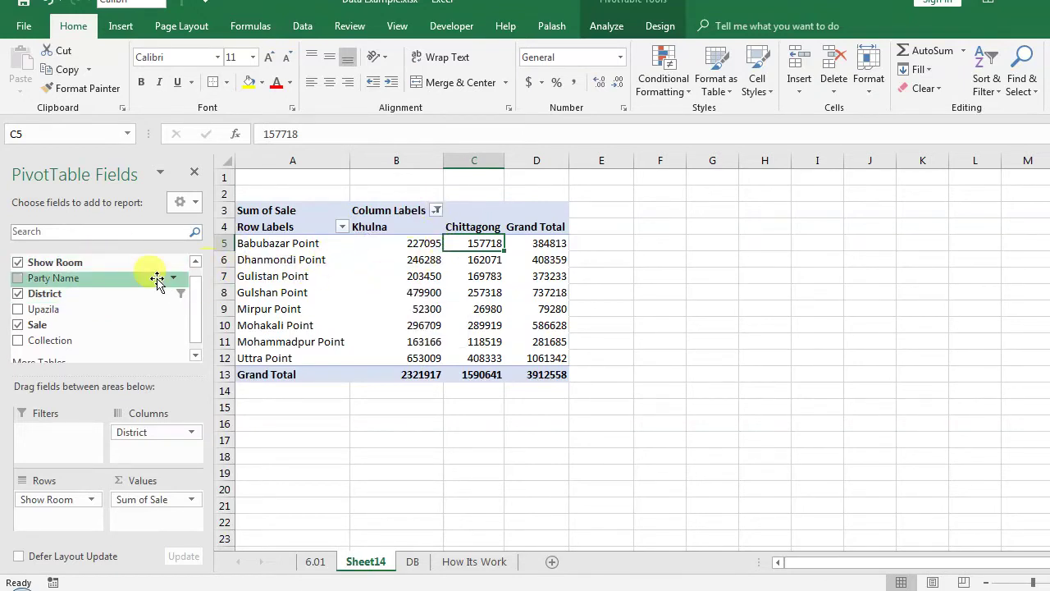
Select all in the Column Labels filter to show Khulna, Dhaka, Rajshahi and Chittagong, totalling 9608585
left_click(437, 211)
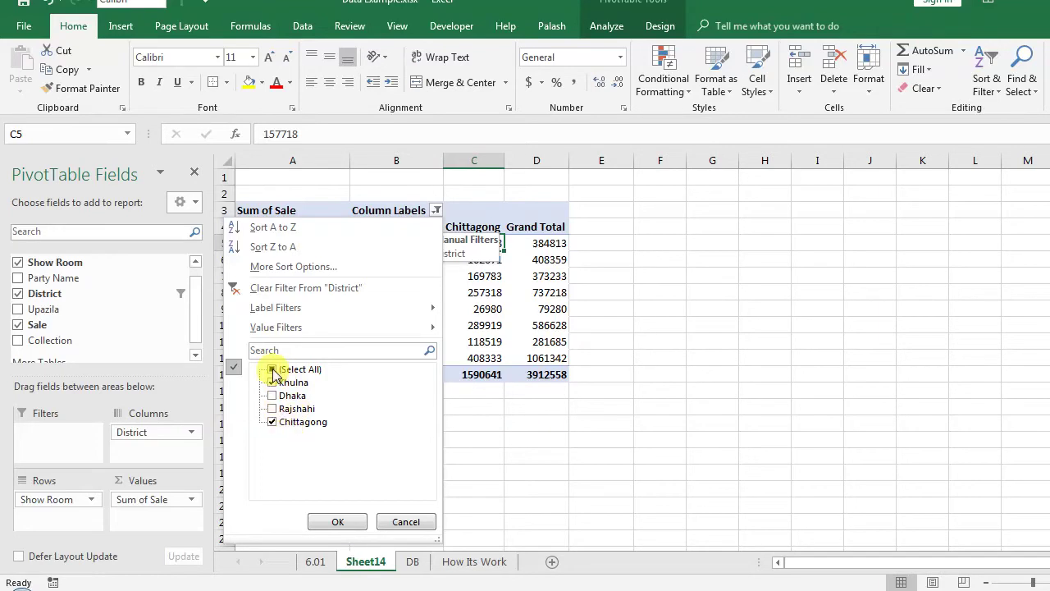
left_click(273, 370)
left_click(337, 522)
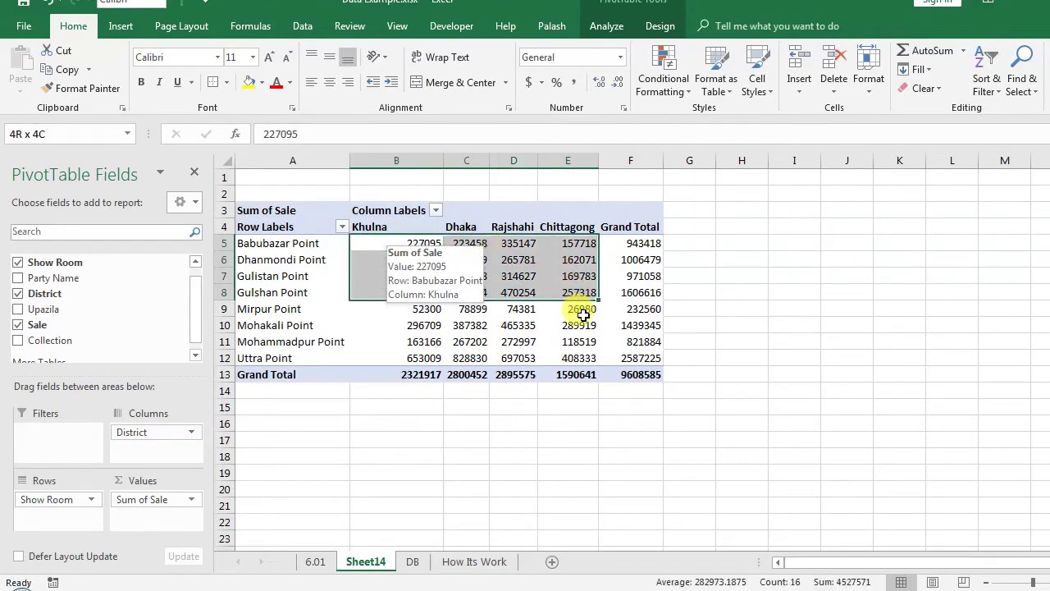
left_click_drag(394, 240, 582, 358)
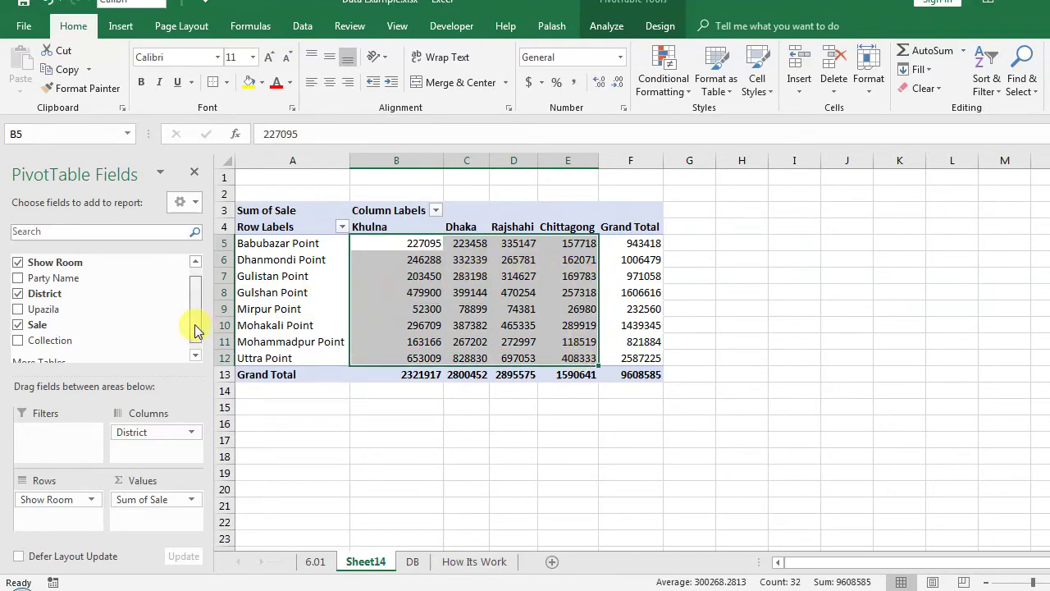
left_click_drag(195, 330, 195, 311)
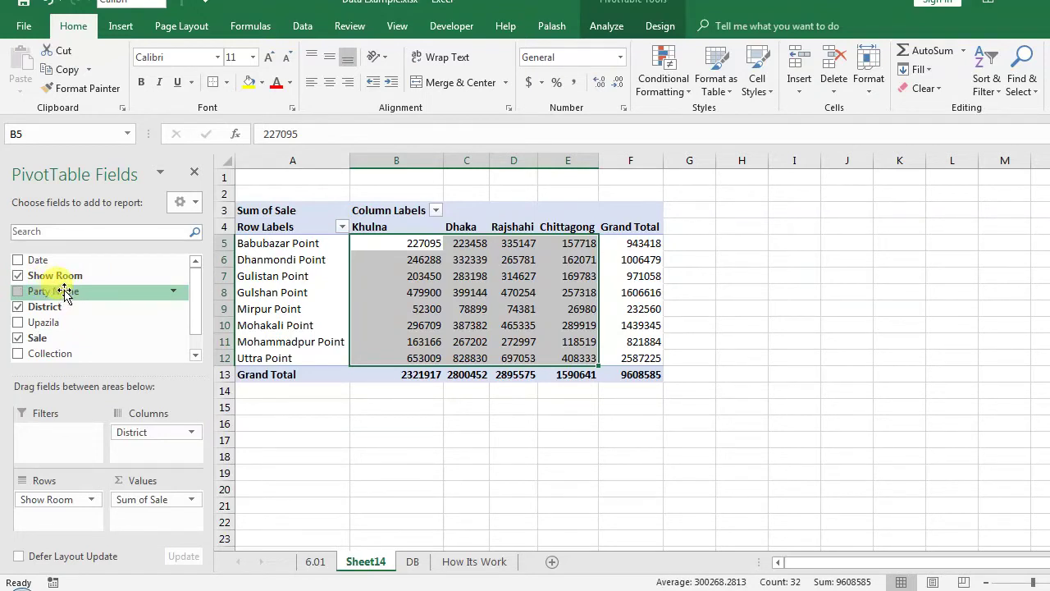
Add Party Name to the pivot rows beneath Show Room
left_click_drag(64, 293, 61, 519)
left_click(374, 392)
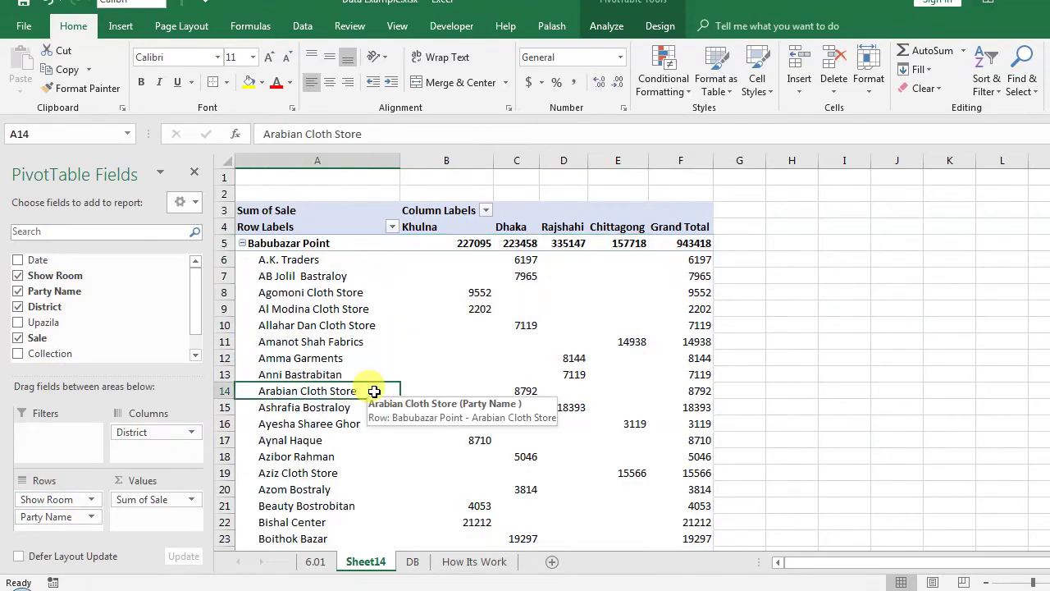
scroll(365, 335, "down", 2)
scroll(365, 335, "up", 2)
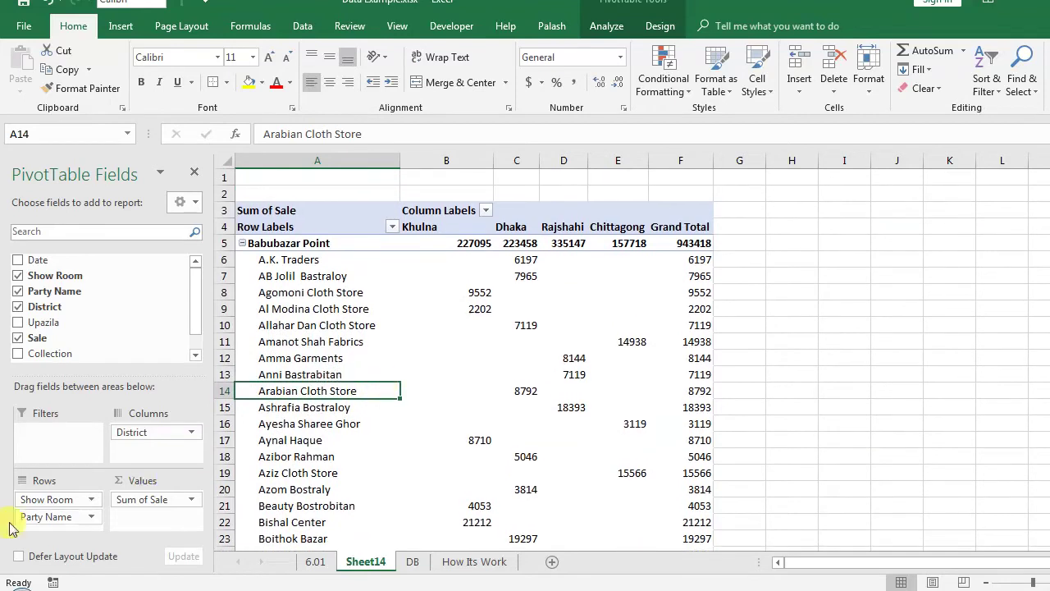
Review the party names listed under Babubazar Point and Dhanmondi Point
left_click(275, 245)
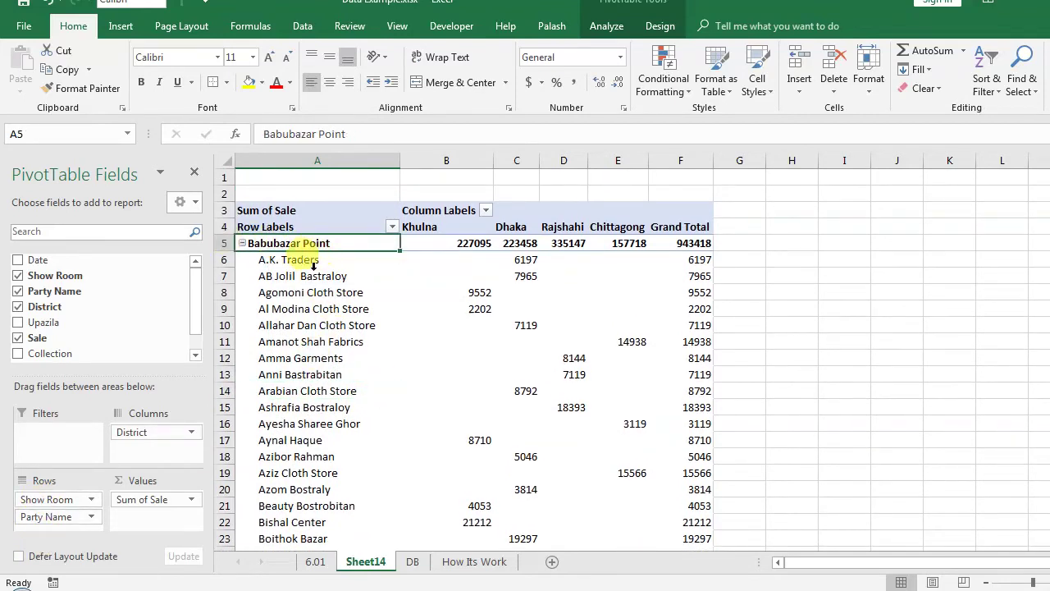
left_click_drag(307, 261, 314, 582)
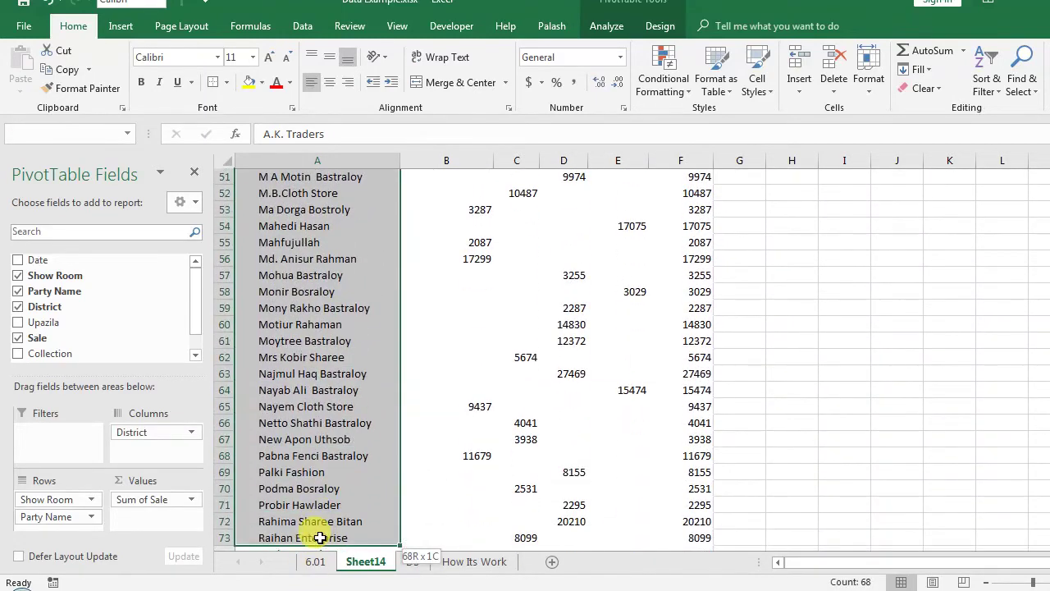
left_click_drag(314, 581, 316, 537)
scroll(346, 445, "down", 7)
scroll(346, 446, "down", 16)
scroll(344, 445, "up", 7)
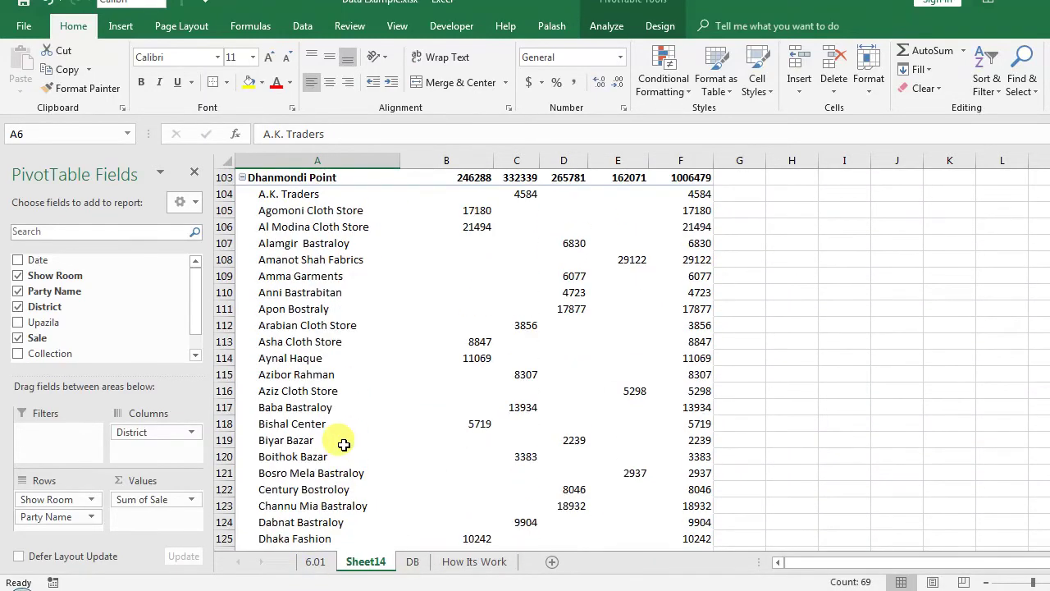
scroll(343, 444, "up", 3)
mouse_move(279, 391)
left_mouse_down()
mouse_move(291, 584)
mouse_move(312, 534)
left_mouse_up()
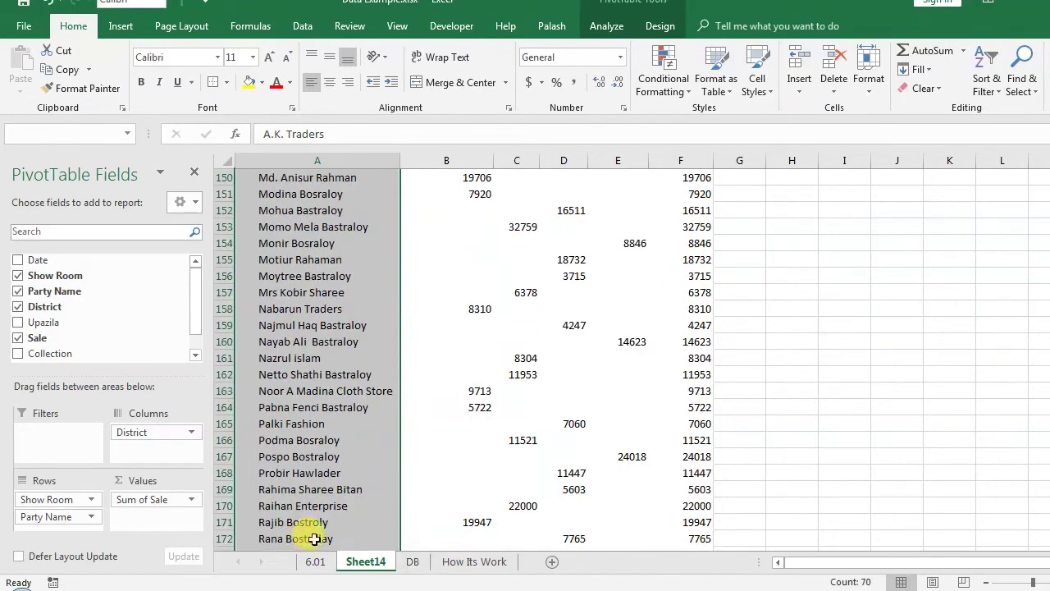
scroll(324, 375, "up", 8)
scroll(324, 375, "up", 7)
scroll(324, 379, "up", 4)
scroll(326, 384, "up", 4)
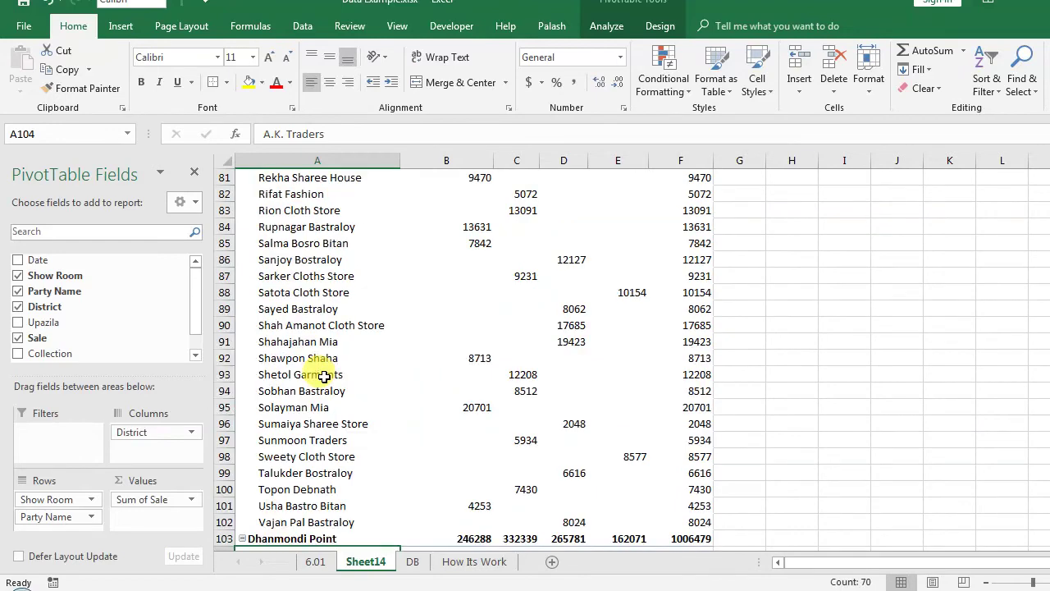
scroll(329, 394, "up", 16)
scroll(328, 394, "up", 9)
scroll(340, 404, "up", 2)
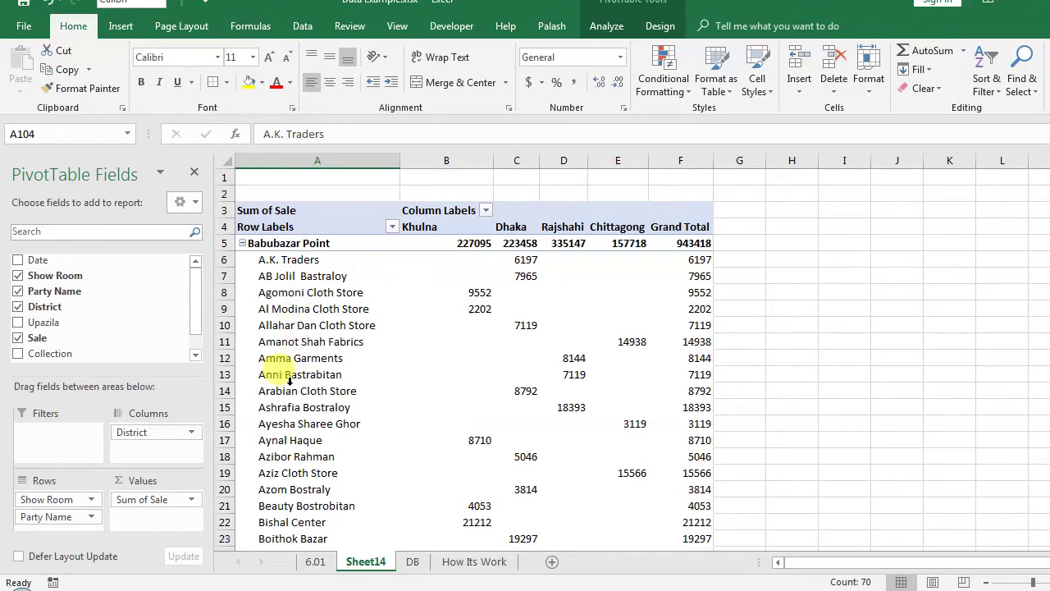
Move Party Name above Show Room, so A.K. Traders' 63495 splits across six show rooms
left_click(56, 519)
left_click_drag(55, 519, 50, 496)
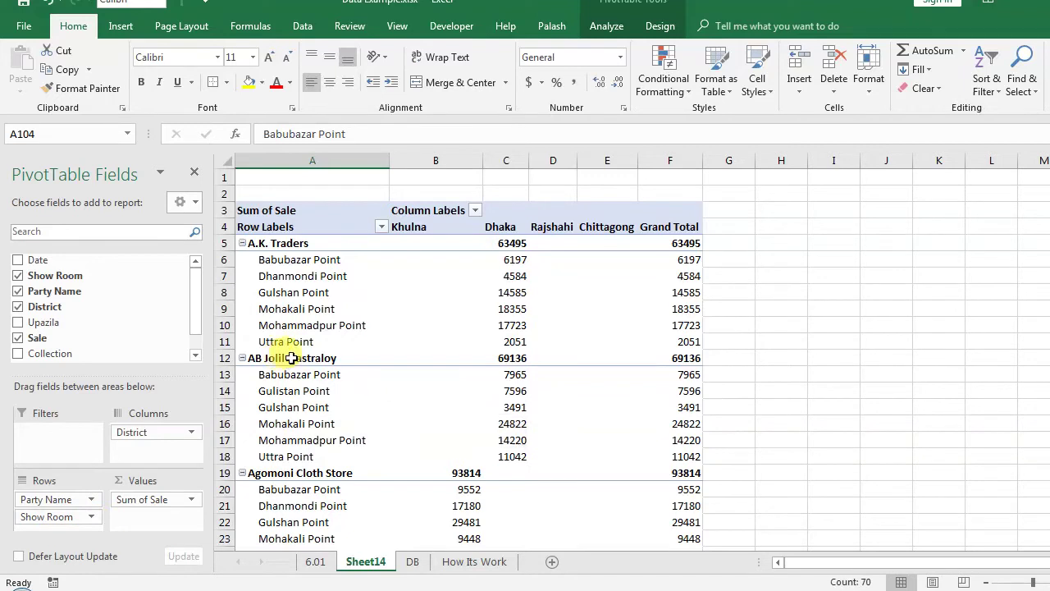
left_click(270, 243)
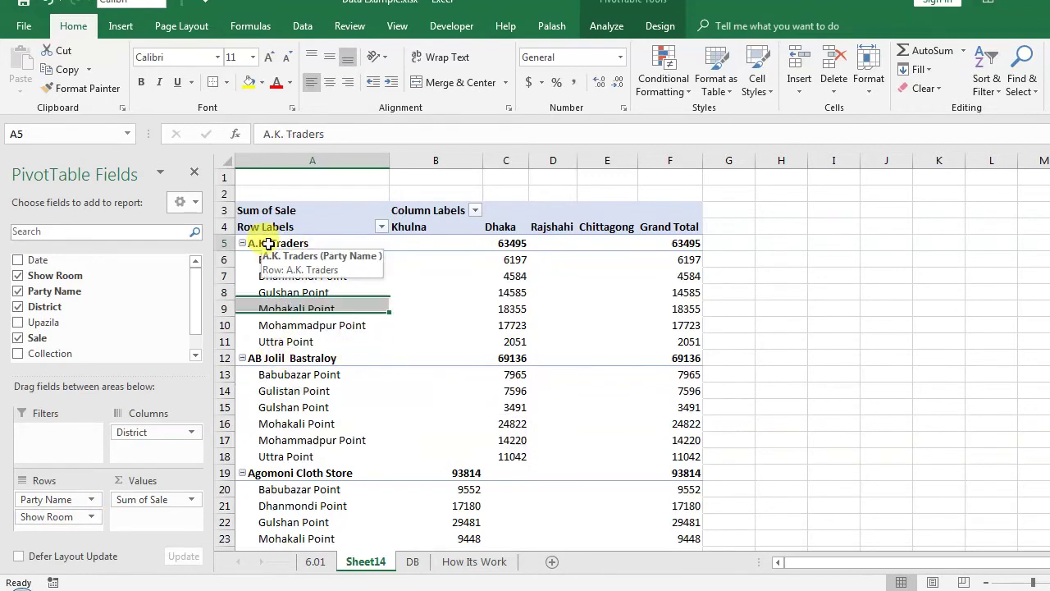
left_click_drag(305, 259, 317, 343)
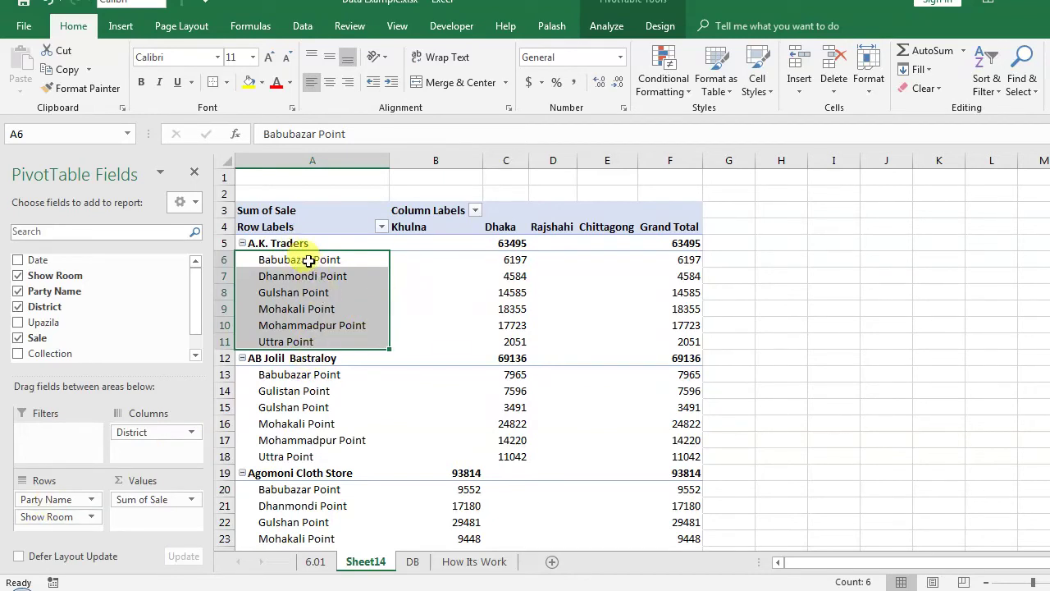
Move Show Room back above Party Name in the rows, Babubazar Point totalling 943418
left_click_drag(308, 261, 295, 342)
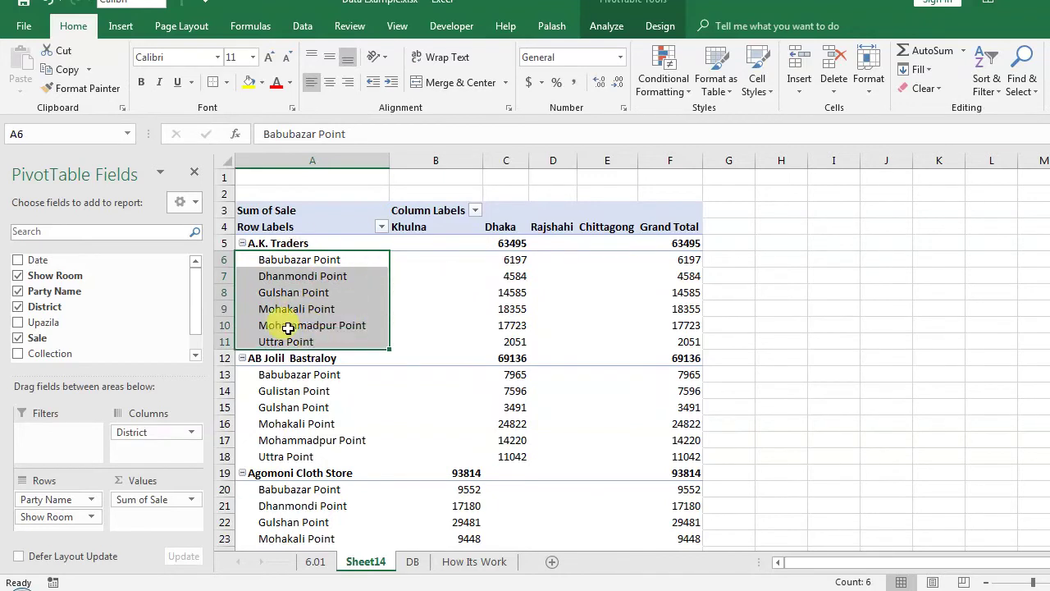
left_click(91, 518)
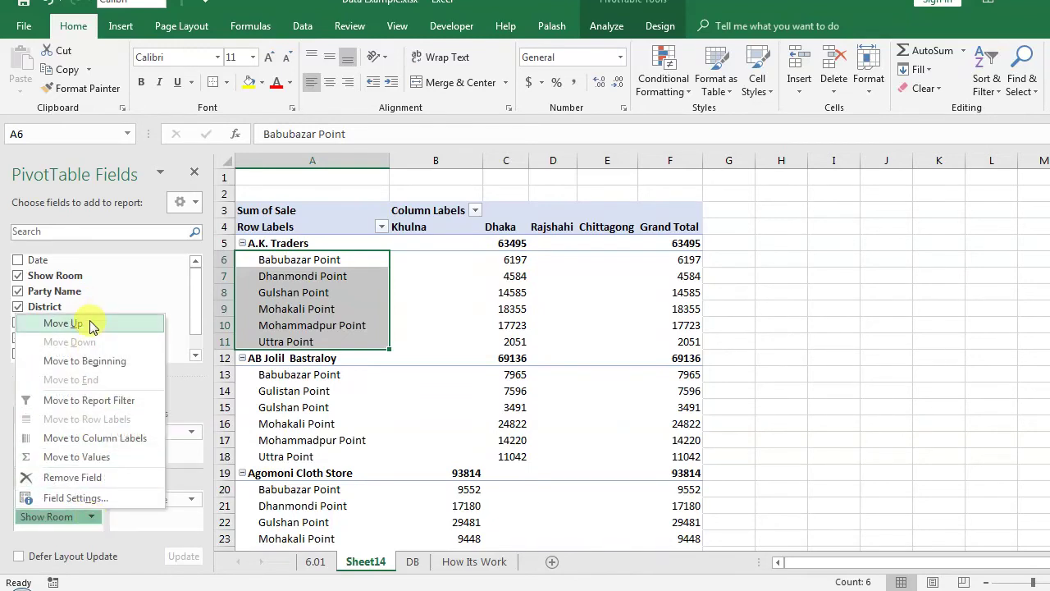
left_click(126, 533)
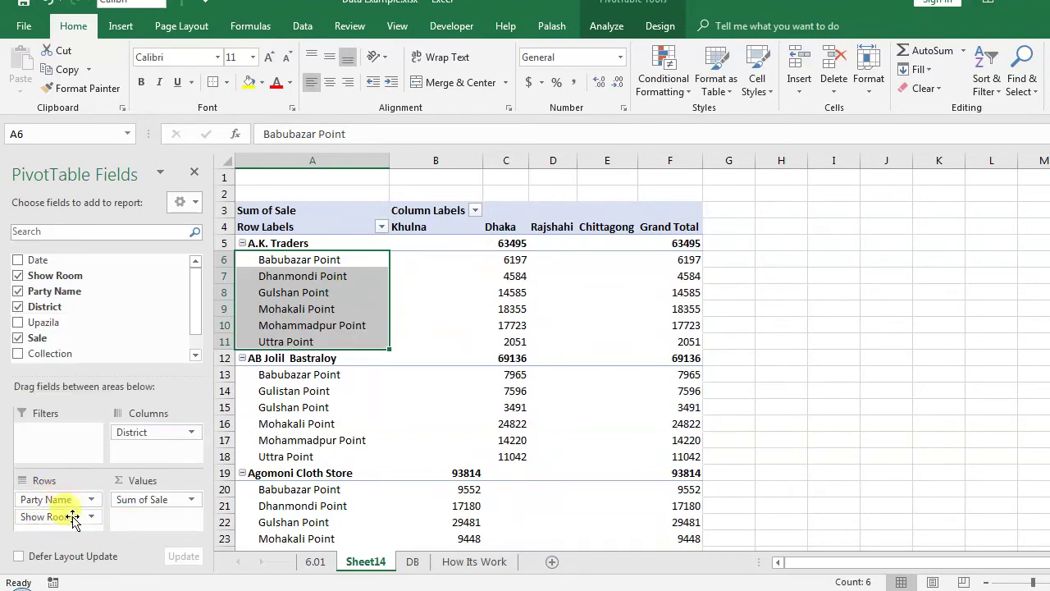
left_click(92, 517)
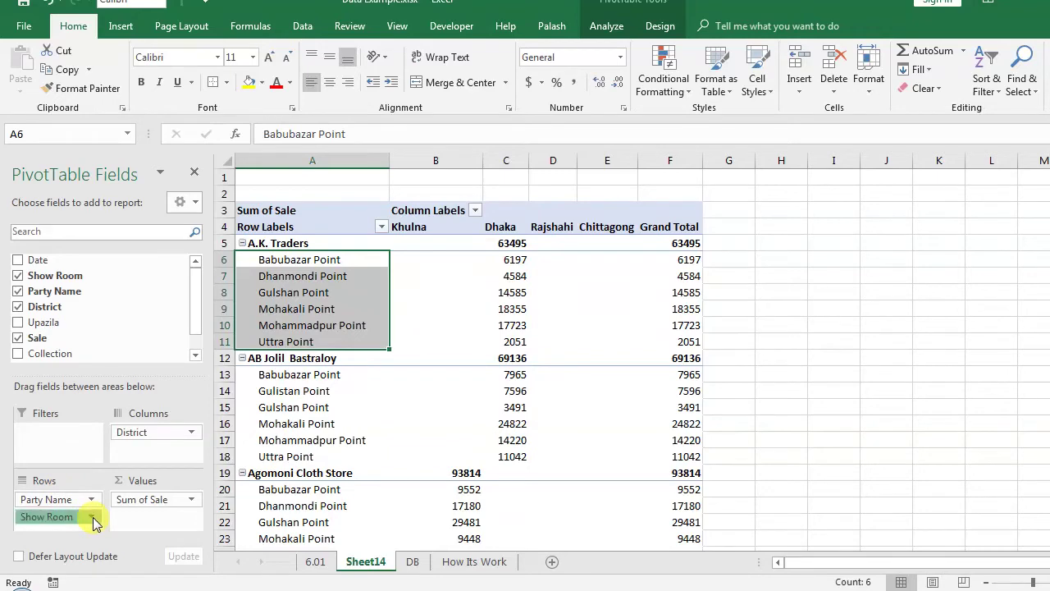
left_click(82, 325)
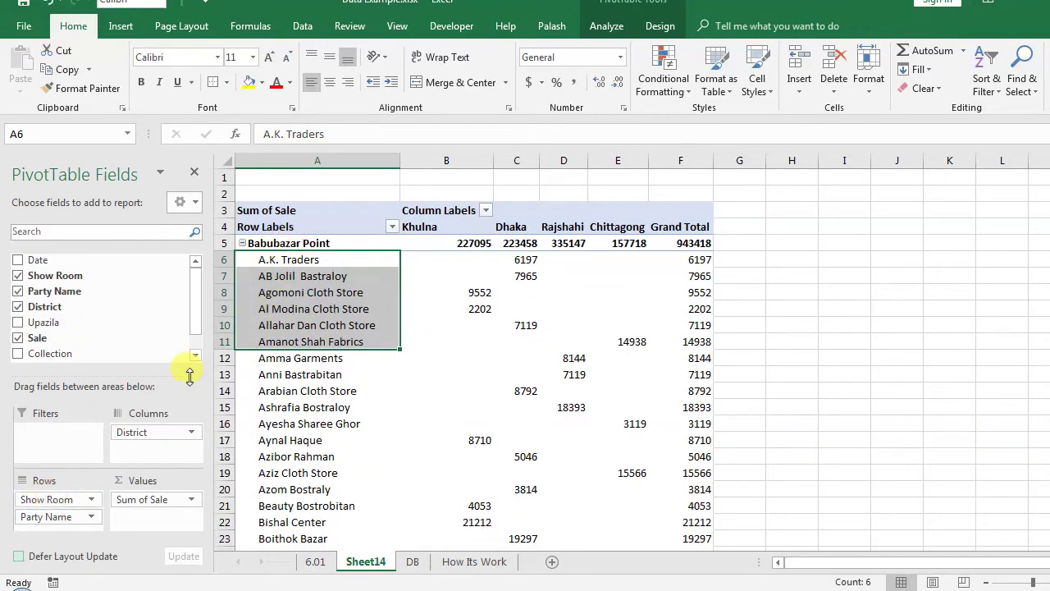
Move Party Name to the report filter, leaving the eight show rooms as rows
left_click(91, 516)
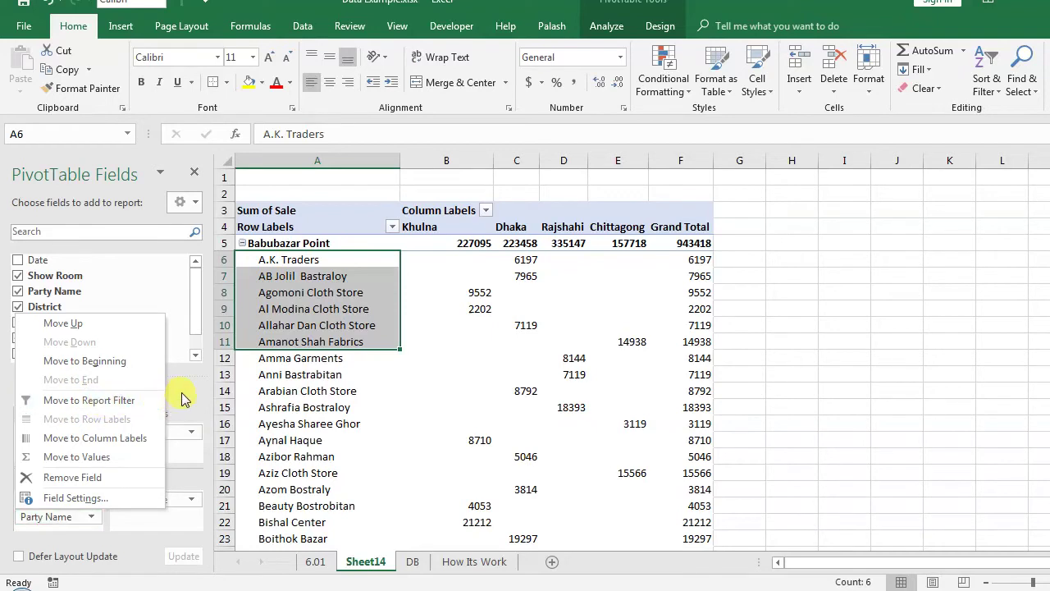
left_click(161, 439)
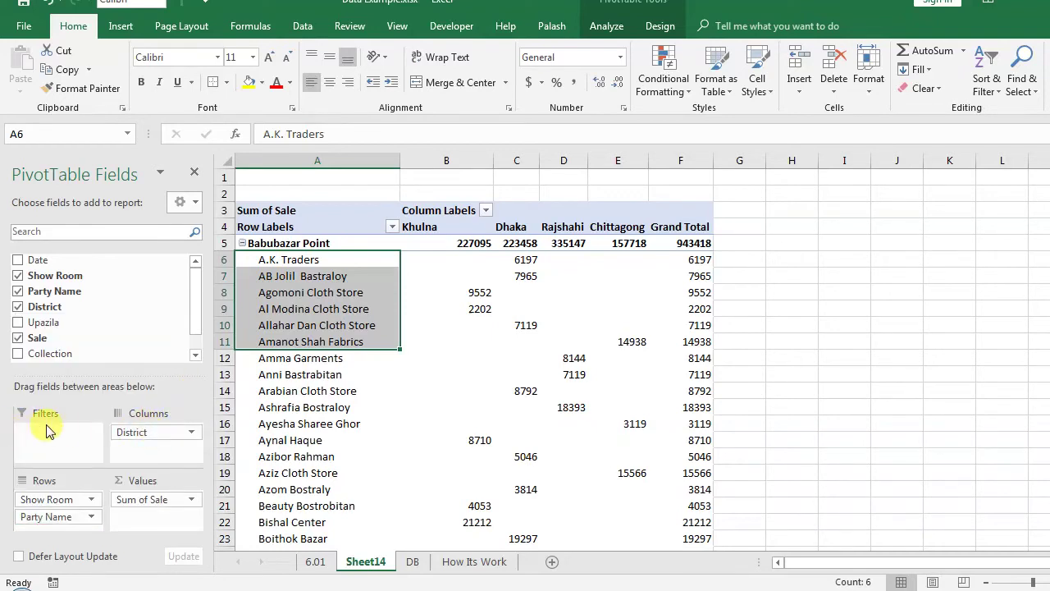
left_click(90, 516)
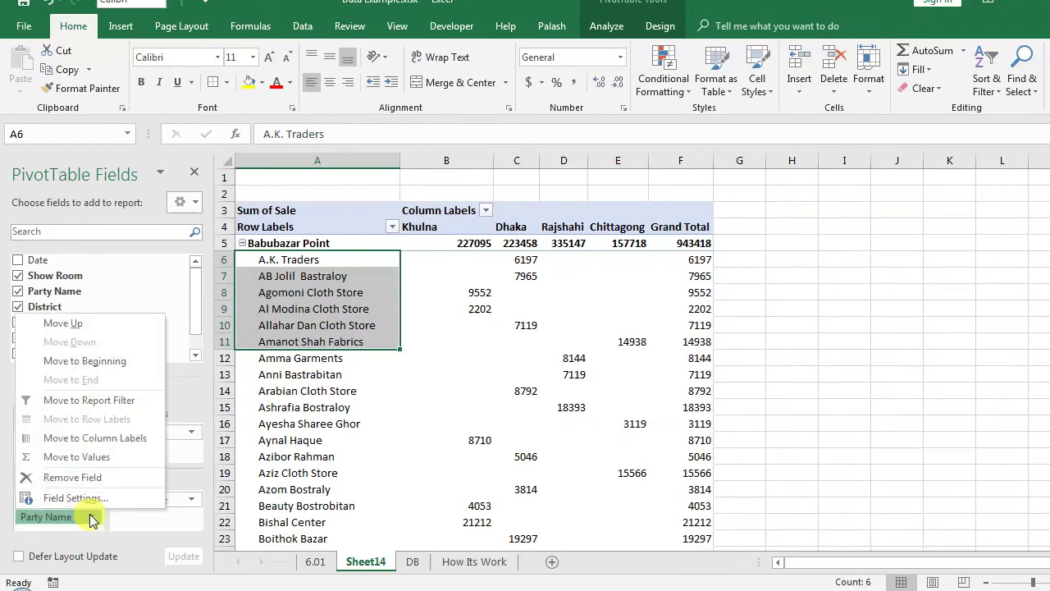
left_click(190, 415)
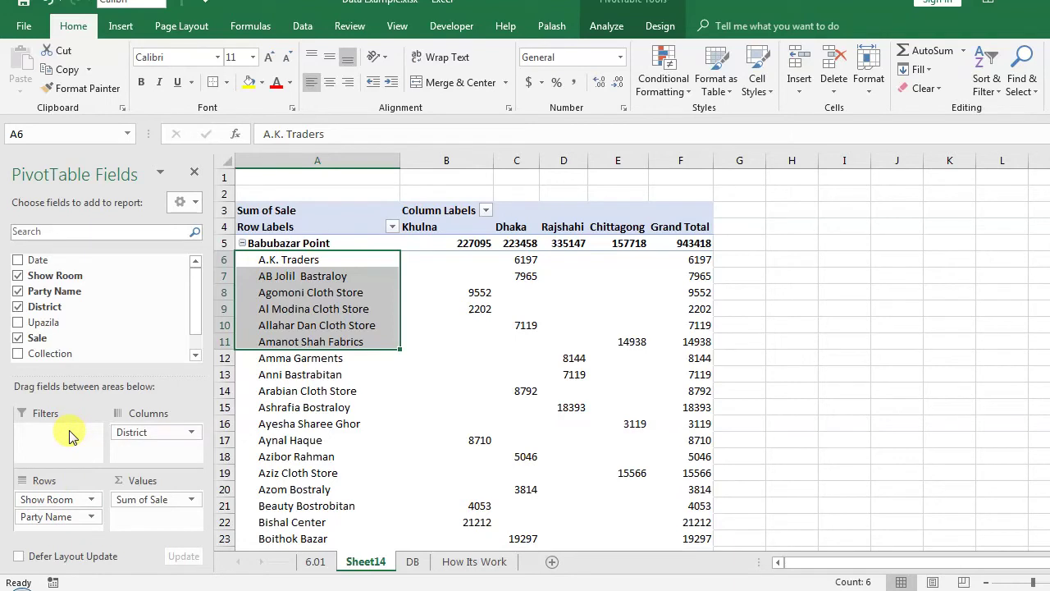
left_click(94, 519)
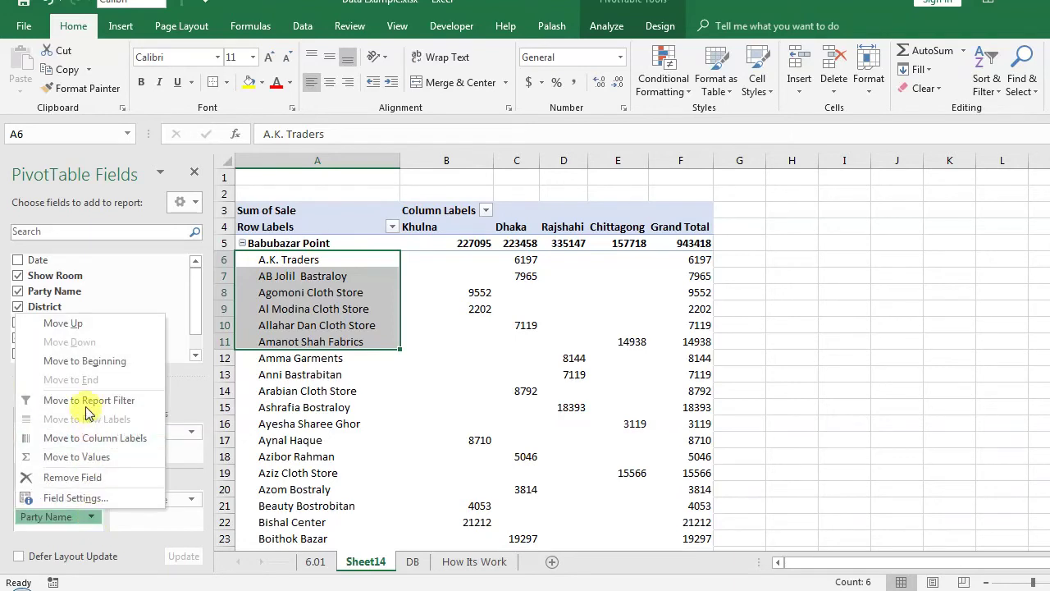
left_click(187, 406)
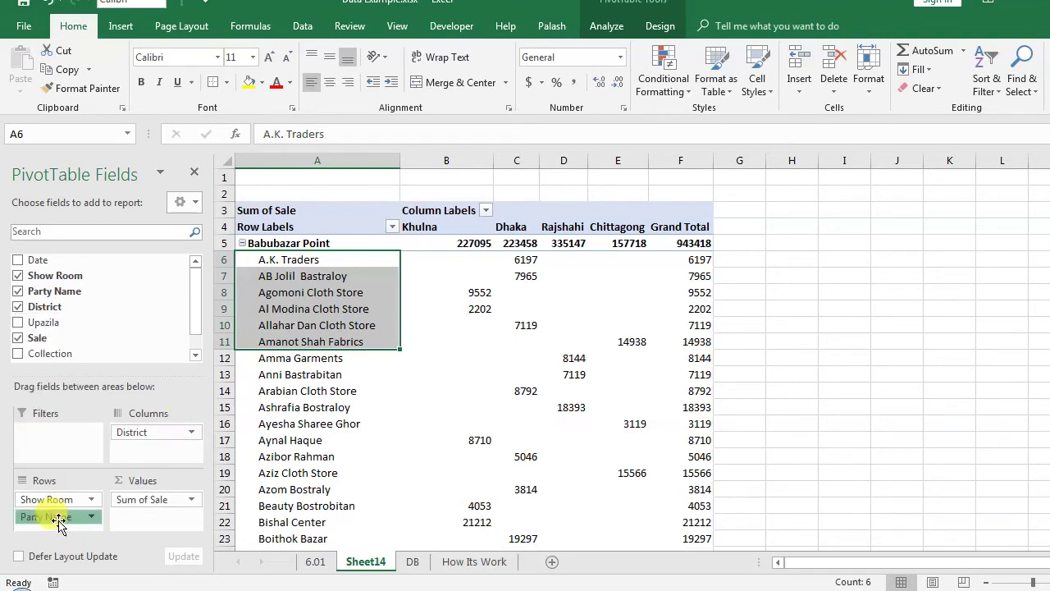
mouse_move(47, 516)
left_mouse_down()
mouse_move(51, 441)
mouse_move(96, 525)
left_mouse_up()
left_click(90, 516)
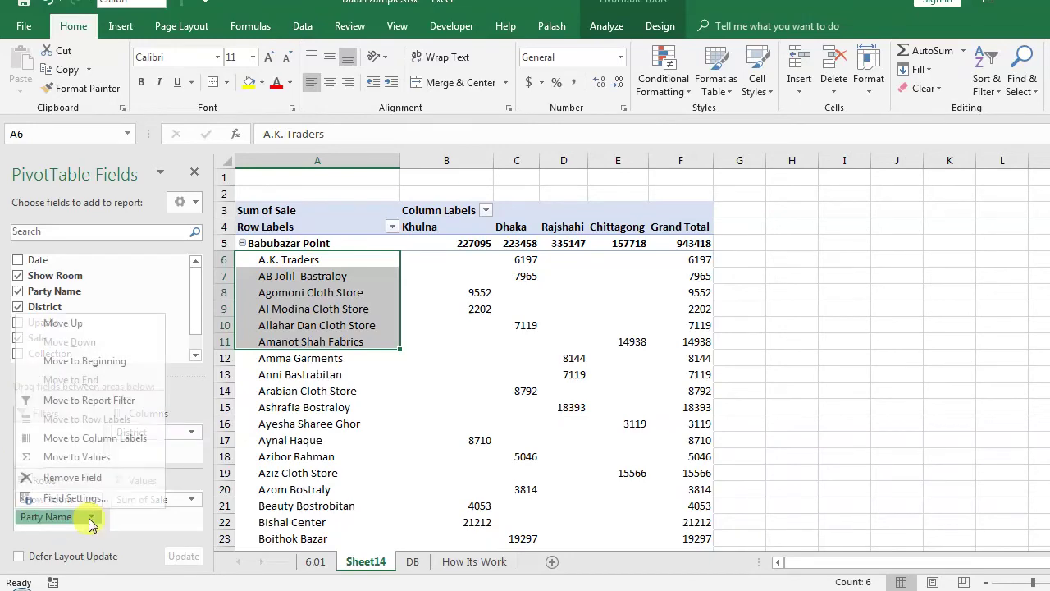
left_click(111, 401)
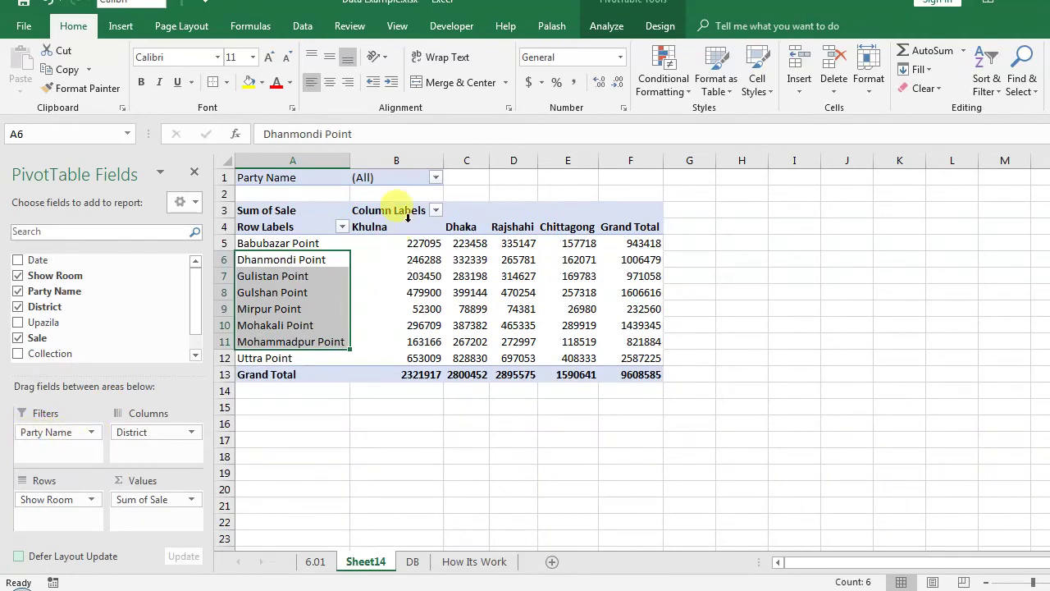
Inspect the Party Name (All) filter row and the pivot table body
left_click_drag(257, 178, 413, 171)
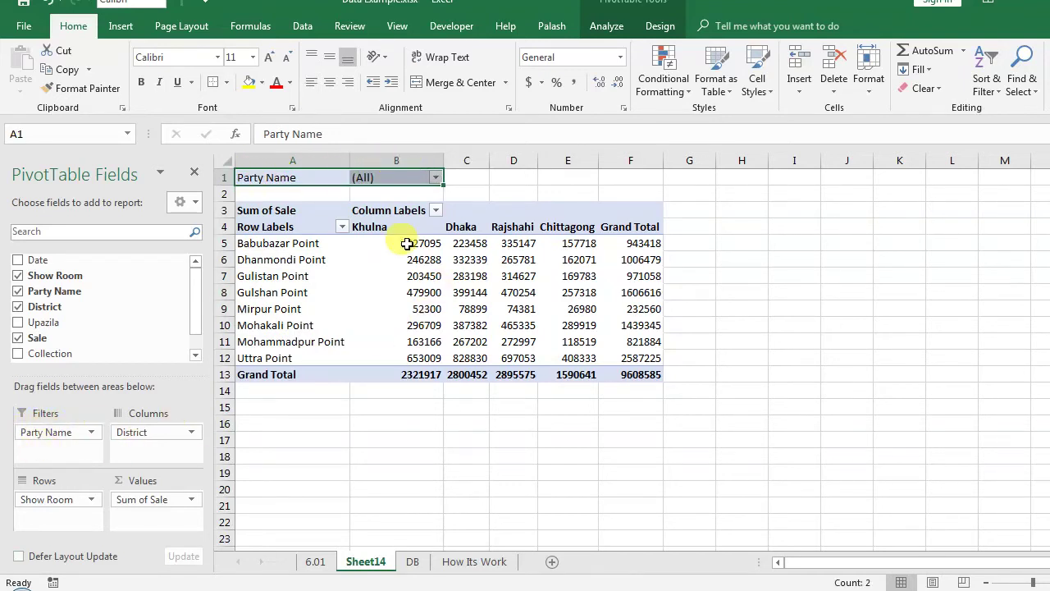
mouse_move(246, 210)
left_mouse_down()
mouse_move(627, 322)
mouse_move(640, 374)
left_mouse_up()
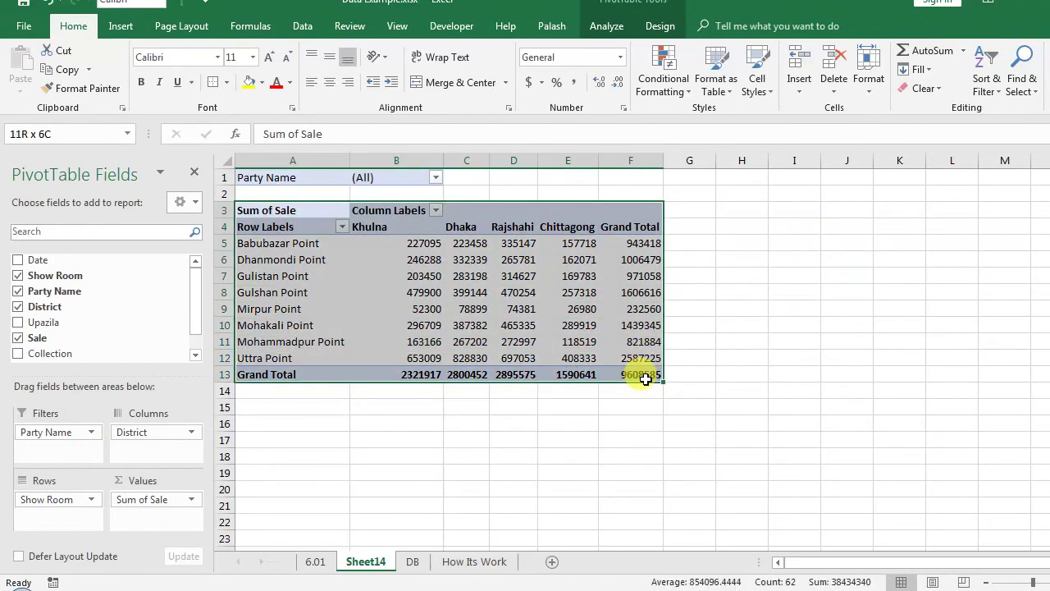
left_click_drag(267, 178, 388, 172)
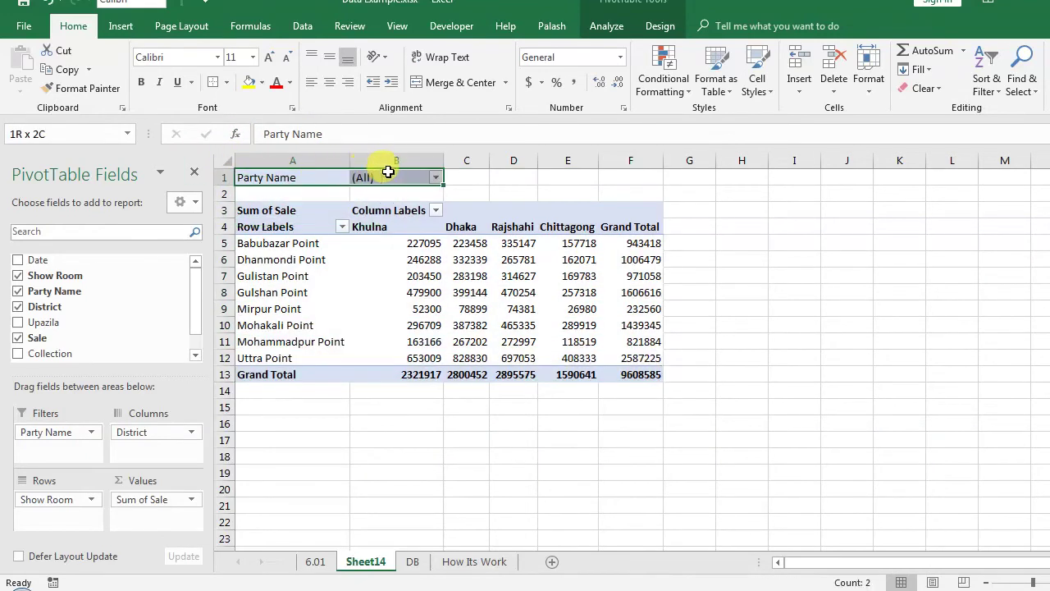
left_click(223, 193)
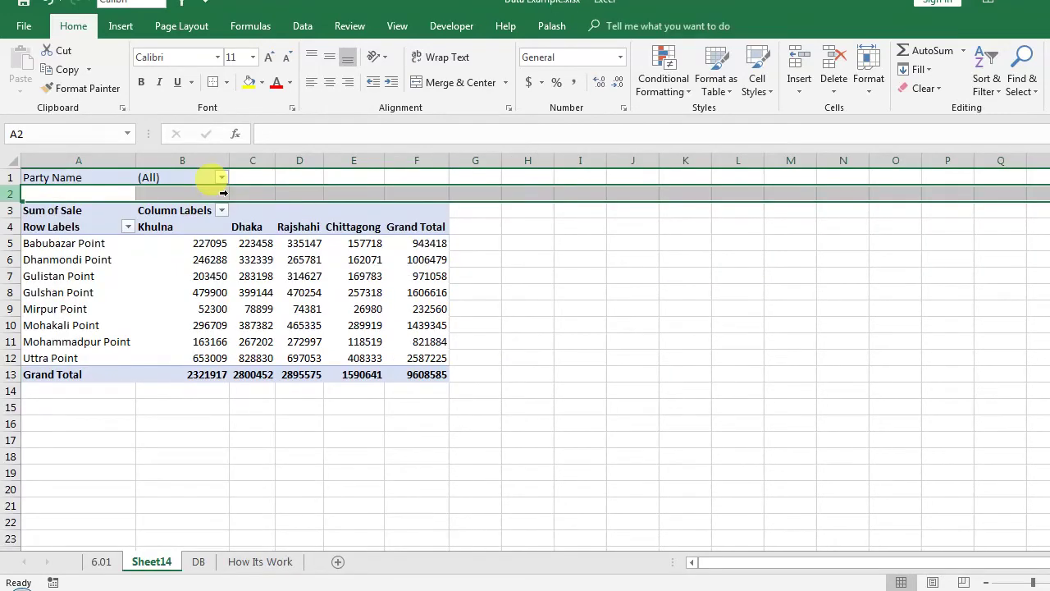
left_click_drag(61, 179, 178, 172)
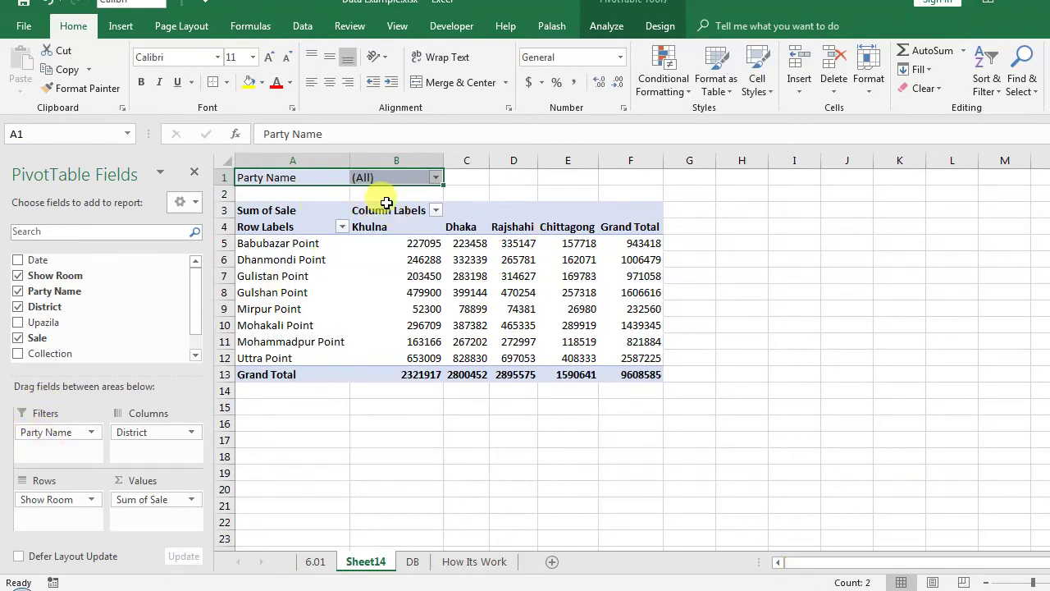
left_click(345, 277)
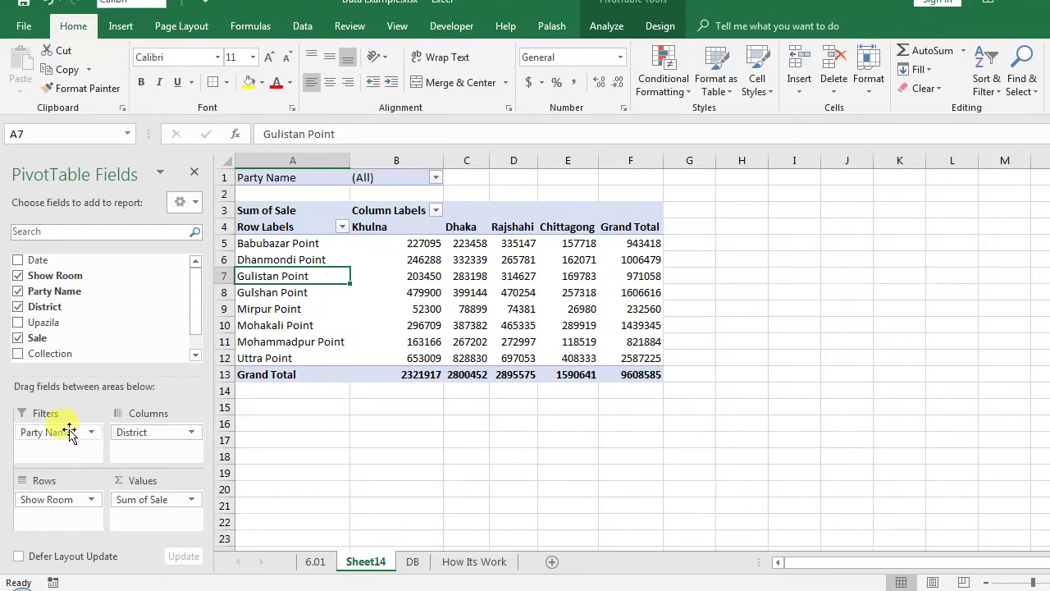
Return Party Name from Filters to the pivot rows under Show Room
left_click_drag(70, 432, 54, 512)
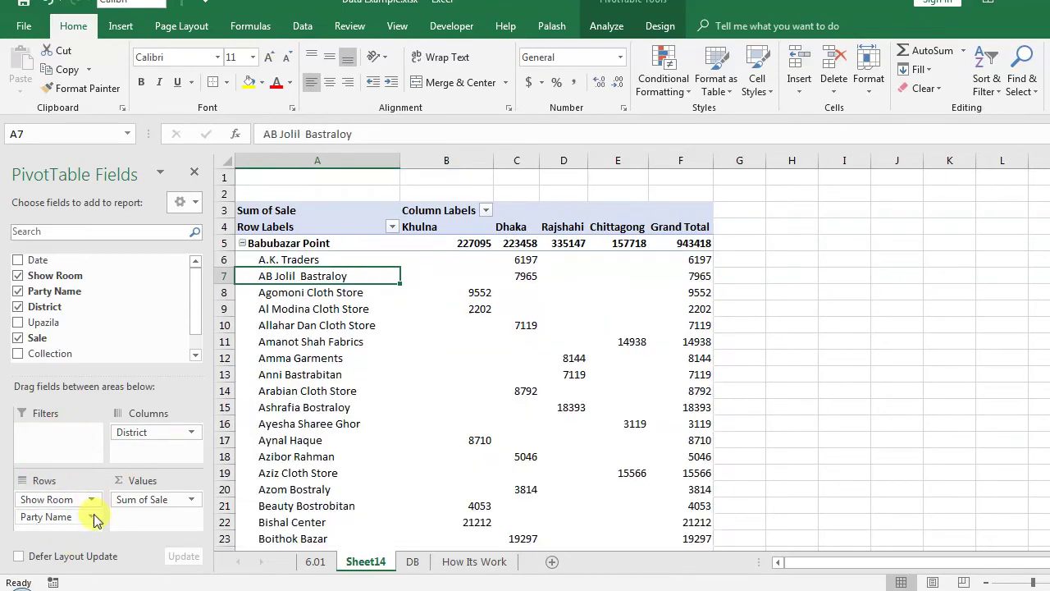
left_click(93, 517)
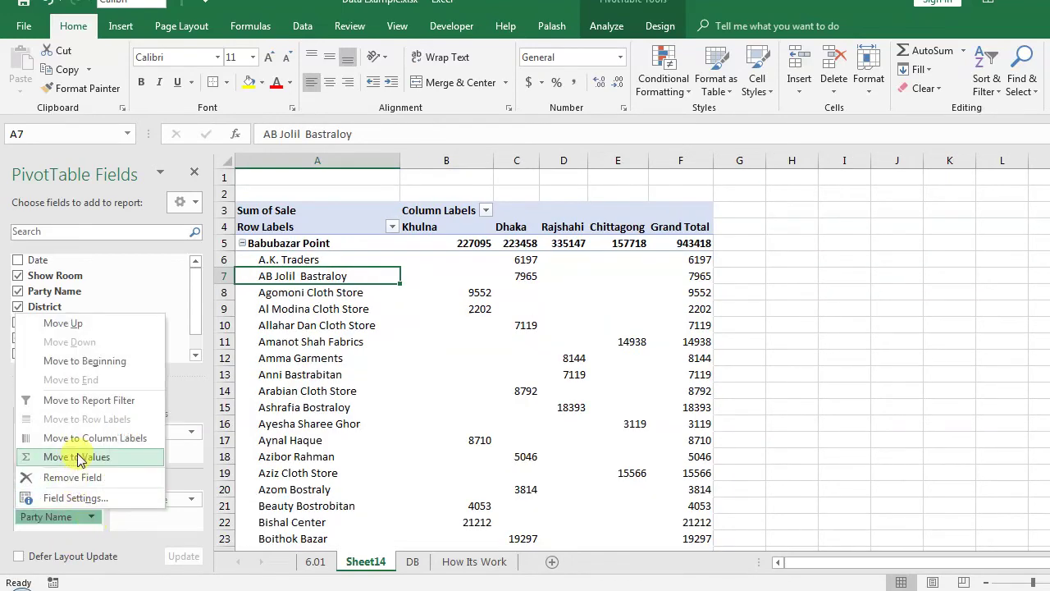
left_click(187, 402)
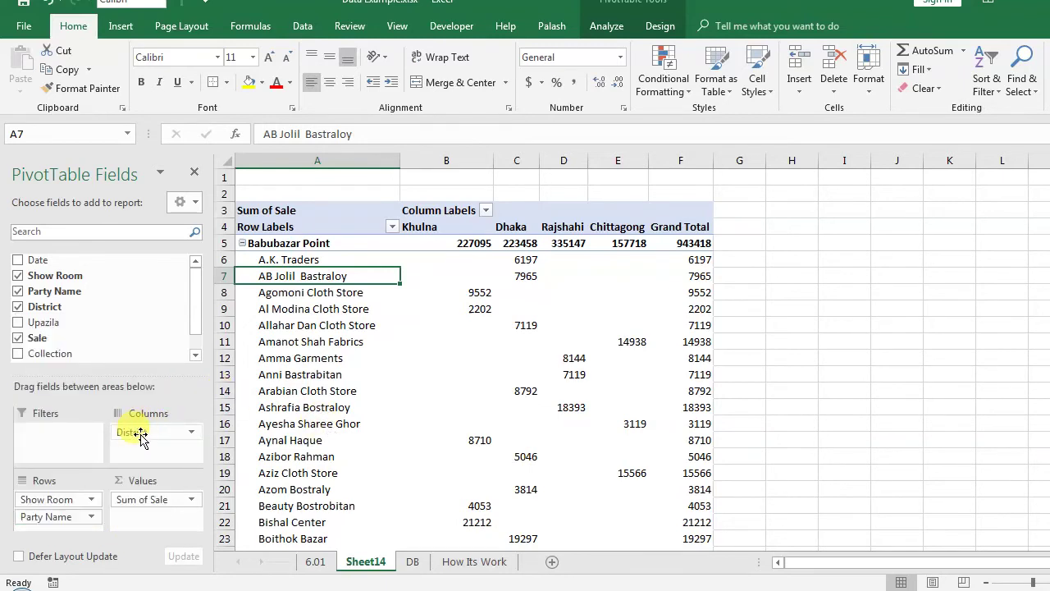
Remove District from the pivot columns, leaving a single Sum of Sale column
left_click_drag(140, 435, 817, 355)
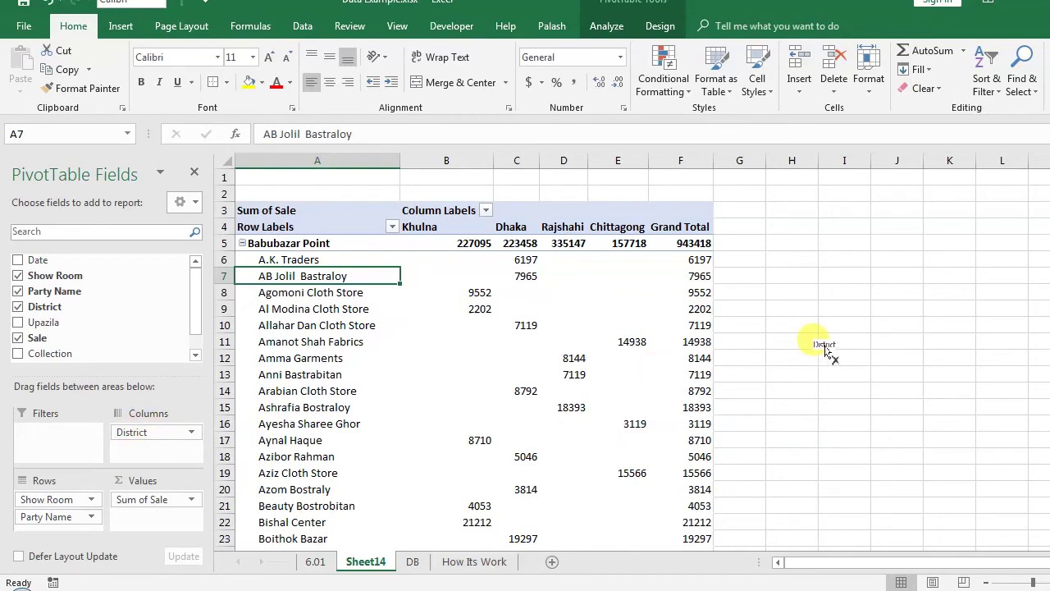
mouse_move(824, 351)
left_mouse_down()
mouse_move(148, 442)
mouse_move(273, 428)
mouse_move(816, 430)
left_mouse_up()
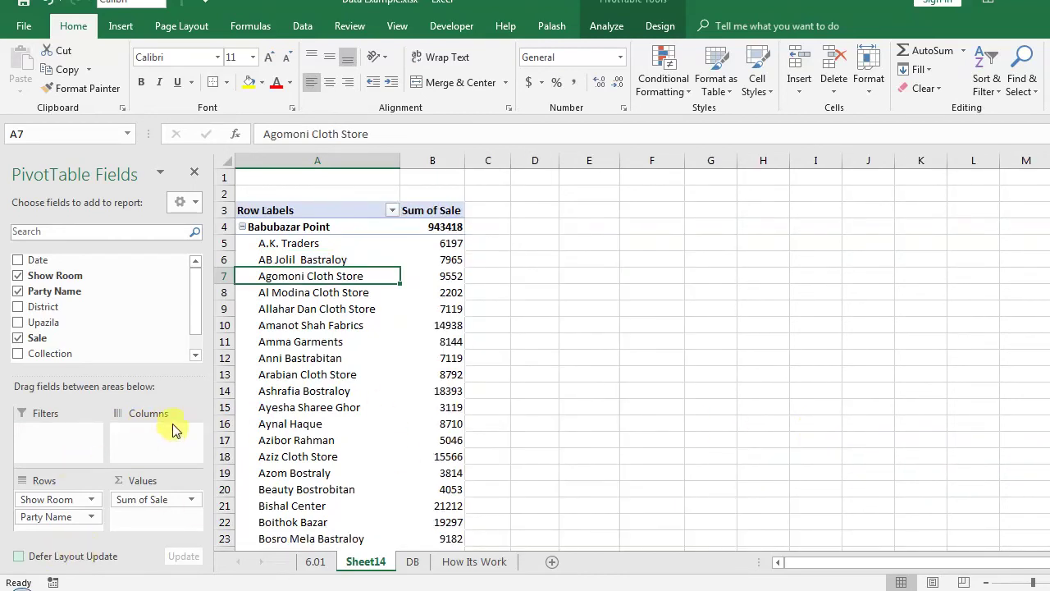
left_click(94, 519)
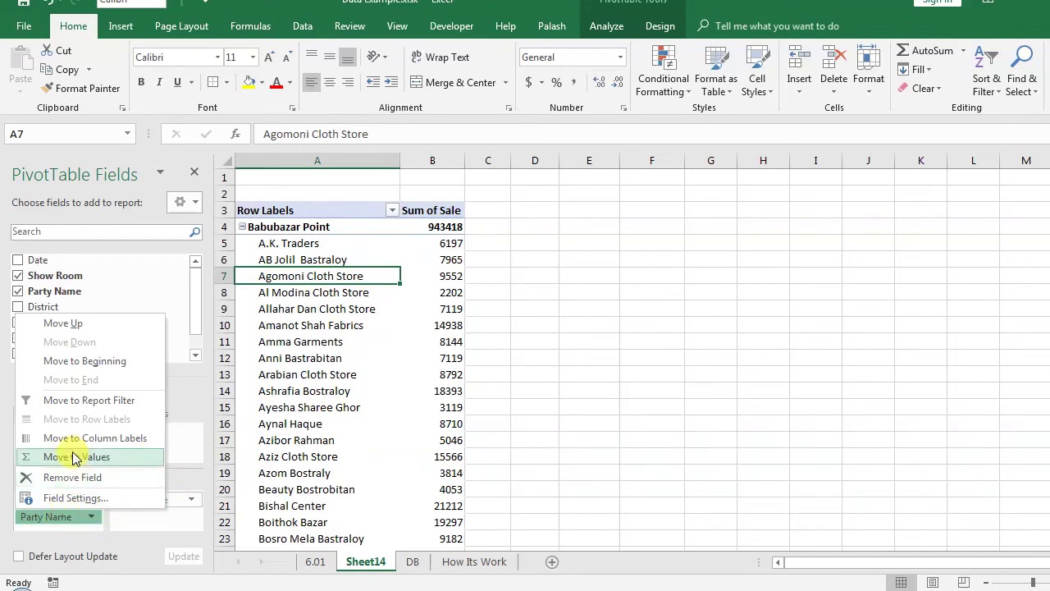
left_click(115, 438)
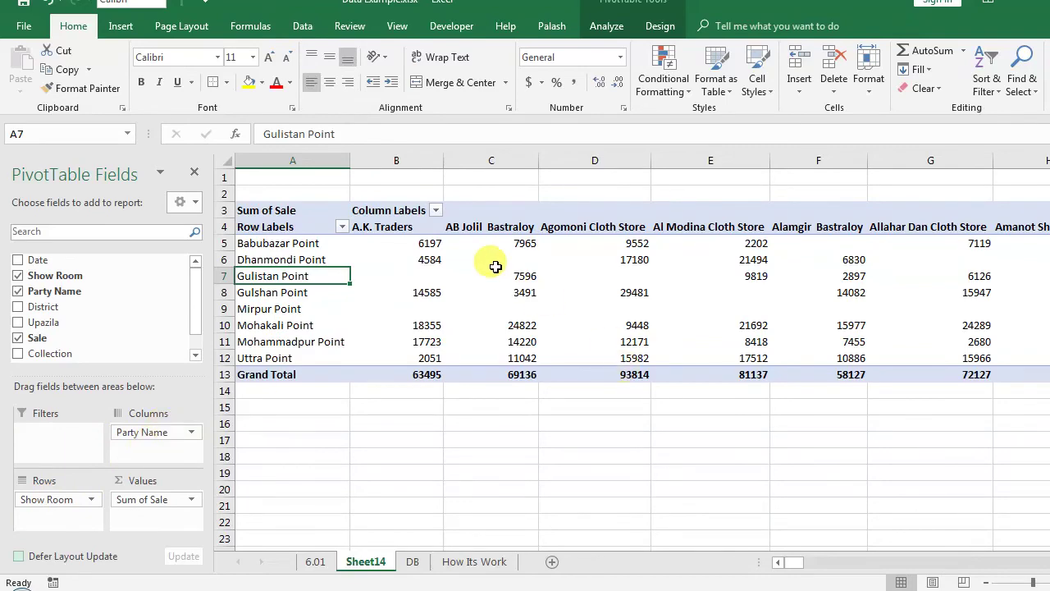
mouse_move(370, 225)
left_mouse_down()
mouse_move(758, 206)
mouse_move(194, 232)
mouse_move(935, 230)
left_mouse_up()
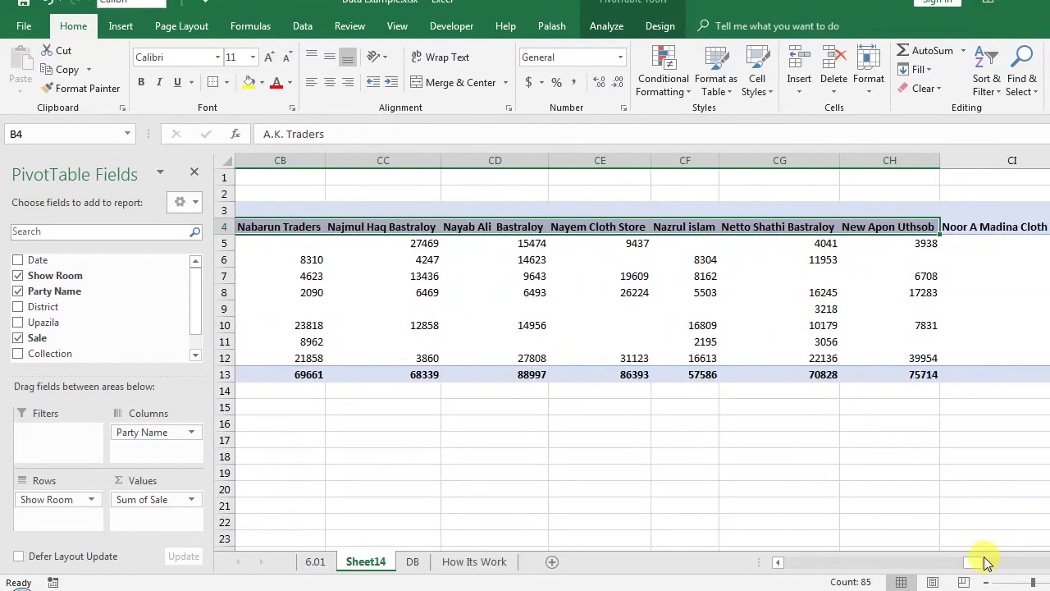
left_click_drag(968, 564, 755, 563)
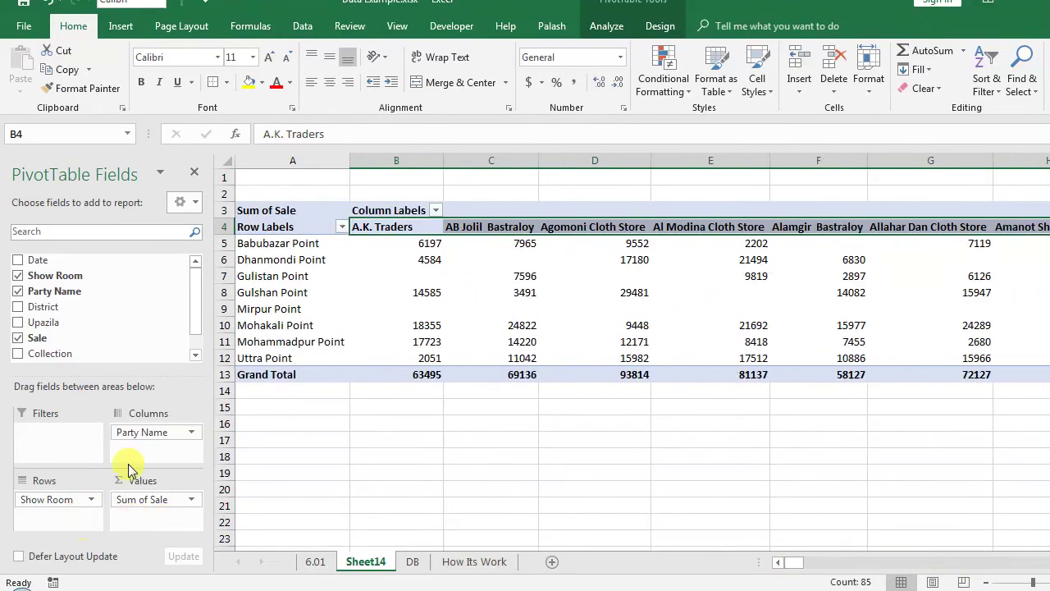
mouse_move(148, 435)
left_mouse_down()
mouse_move(41, 509)
mouse_move(49, 515)
left_mouse_up()
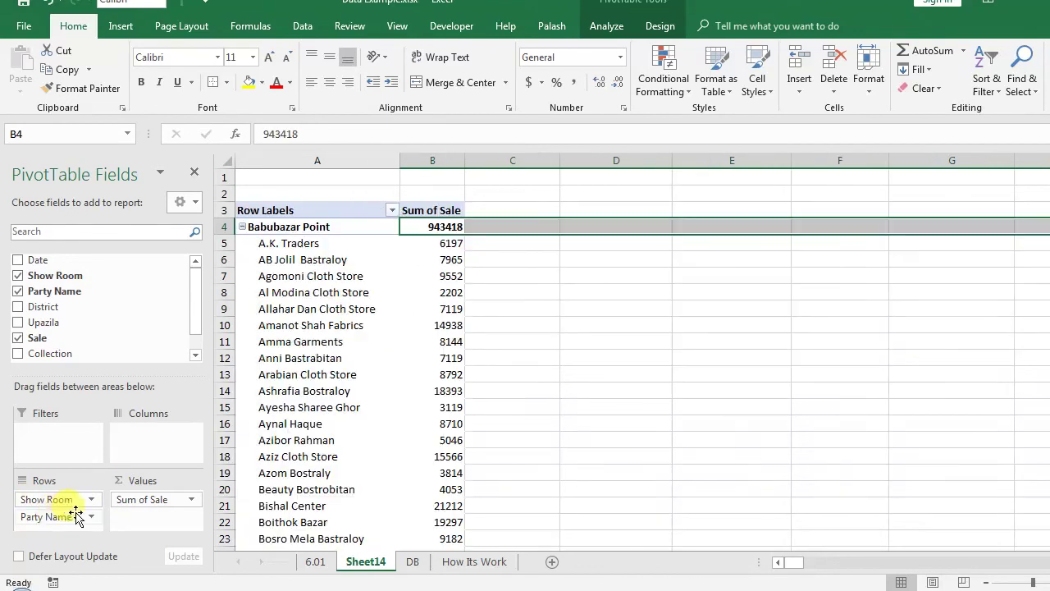
Move Party Name to Values as Count of Party Name: 164 for Babubazar Point, 1596 overall
left_click(92, 517)
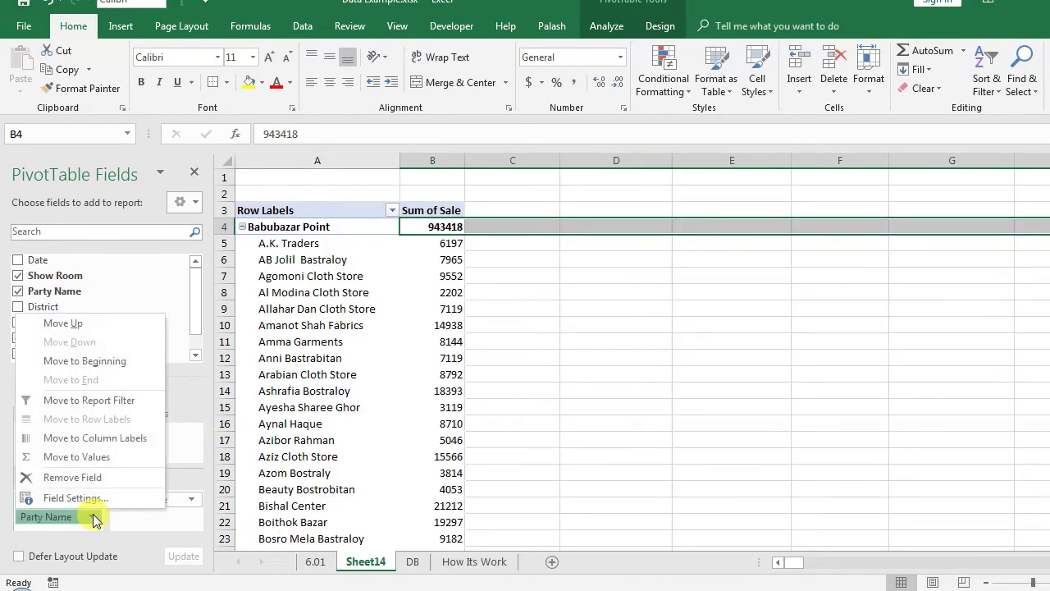
left_click(180, 438)
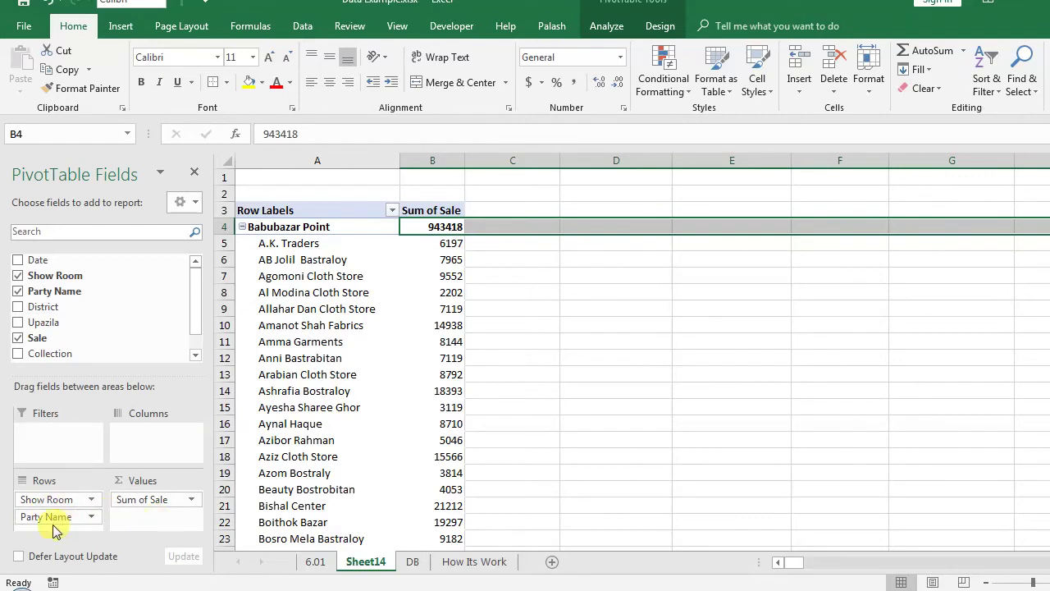
left_click(90, 516)
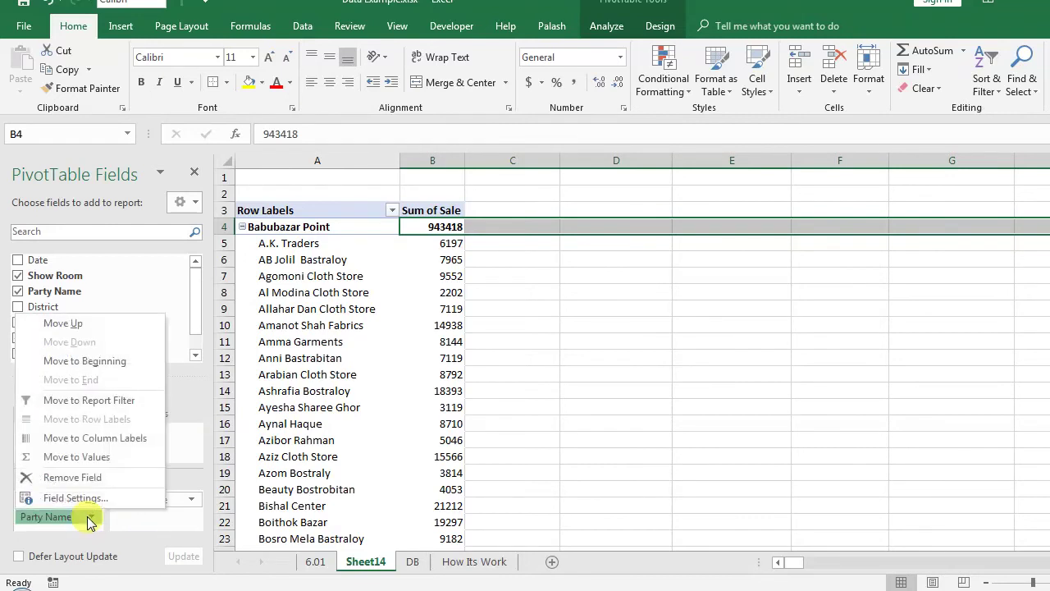
left_click(99, 457)
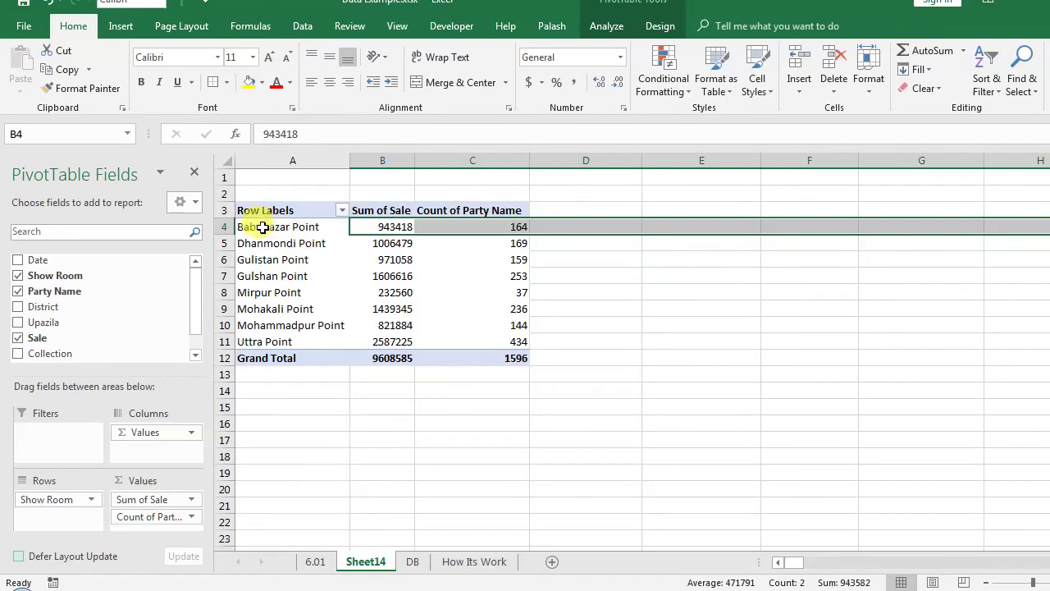
Inspect Babubazar Point's figures and the party counts down the column
left_click(295, 226)
left_click_drag(382, 224, 517, 227)
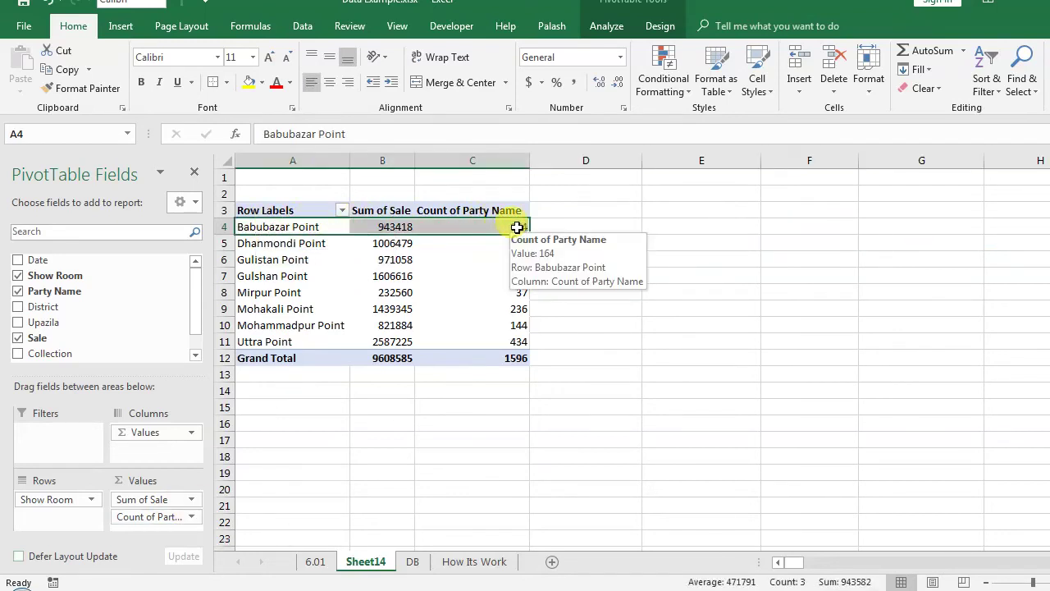
left_click(514, 226)
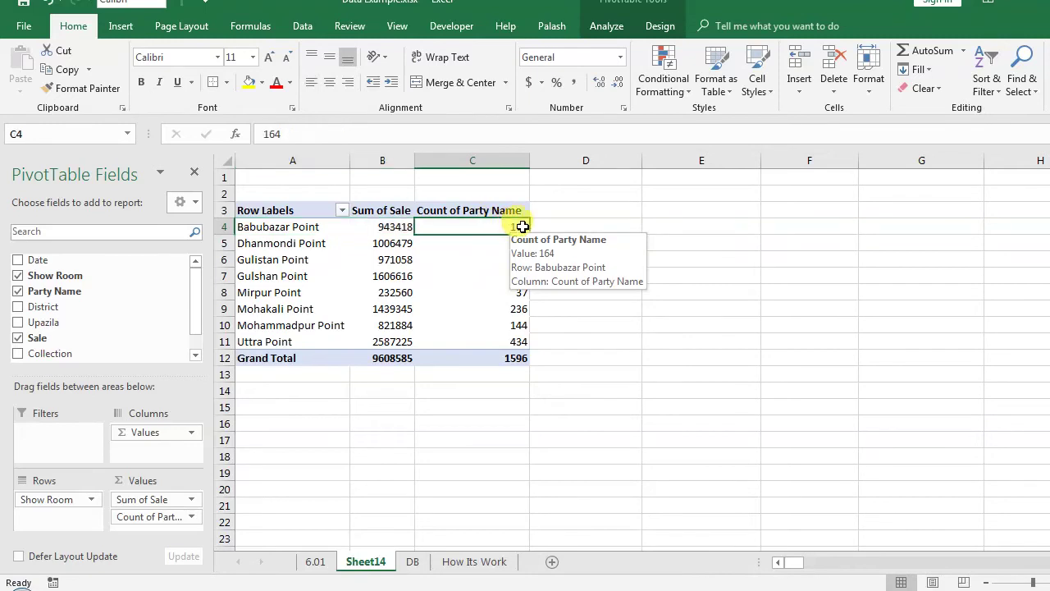
mouse_move(522, 225)
left_mouse_down()
mouse_move(242, 223)
mouse_move(511, 238)
left_mouse_up()
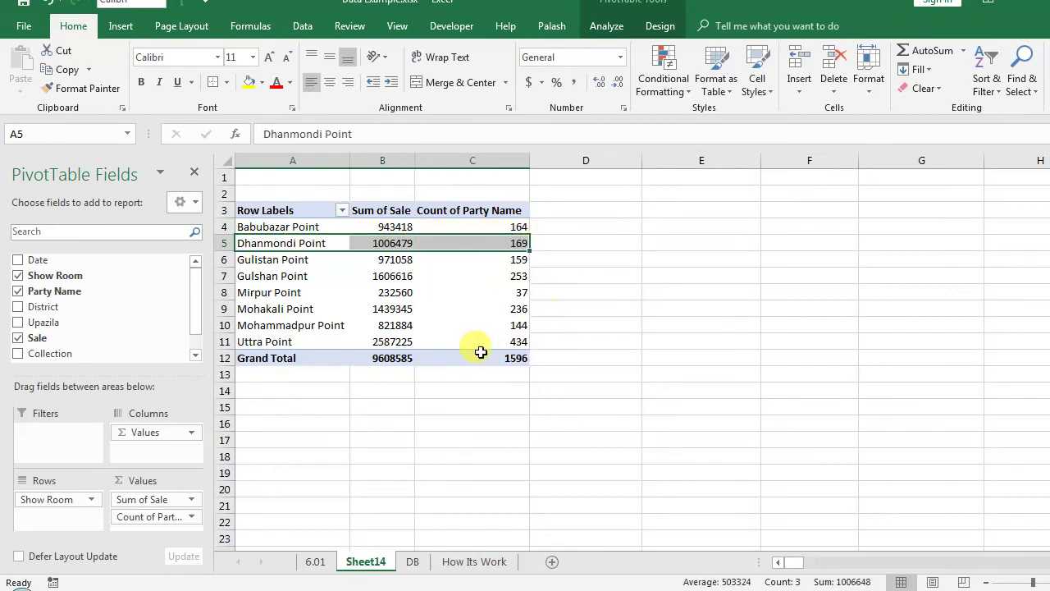
mouse_move(520, 339)
left_mouse_down()
mouse_move(356, 326)
mouse_move(477, 287)
left_mouse_up()
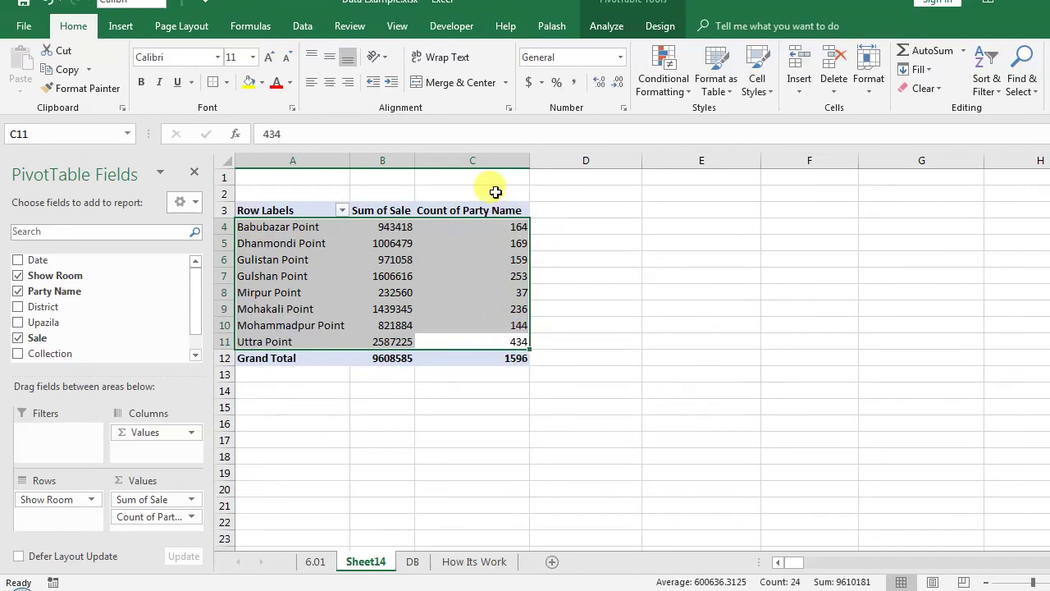
mouse_move(509, 228)
left_mouse_down()
mouse_move(505, 337)
mouse_move(281, 325)
left_mouse_up()
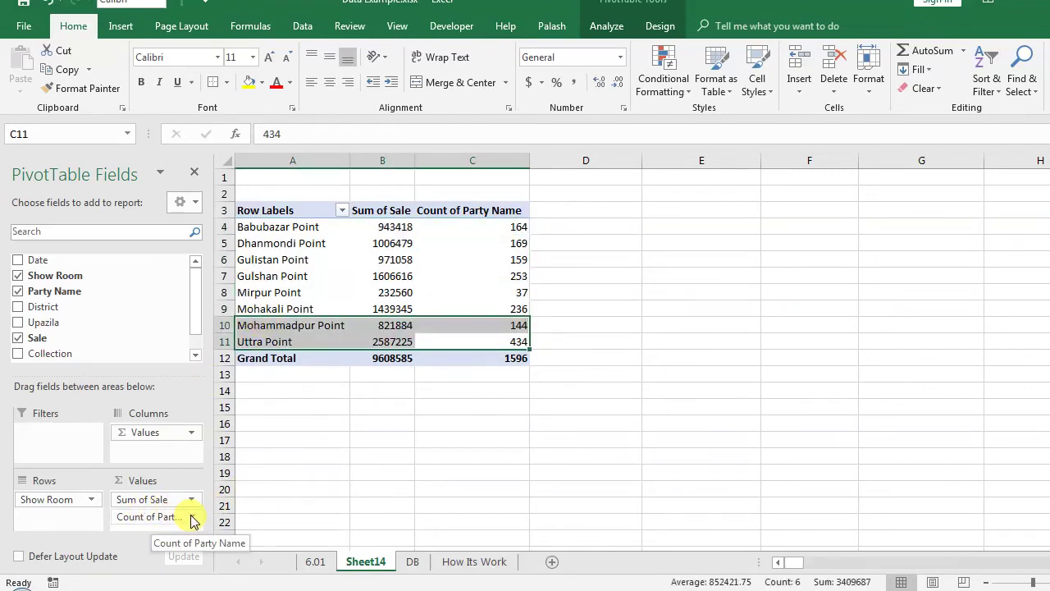
Remove Count of Party Name from Values, leaving only Sum of Sale totalling 9608585
left_click(191, 517)
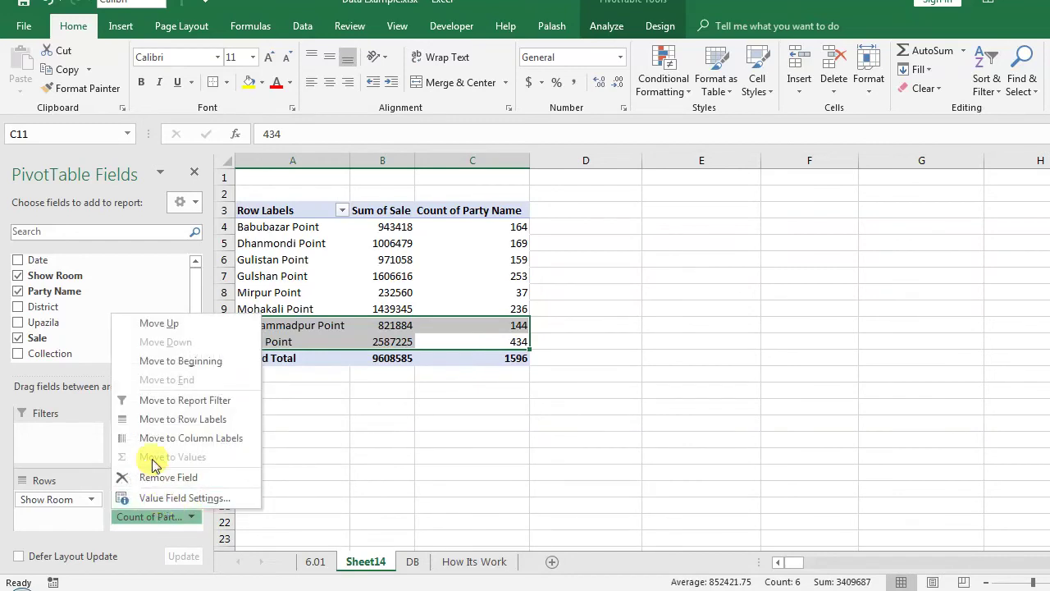
left_click(320, 468)
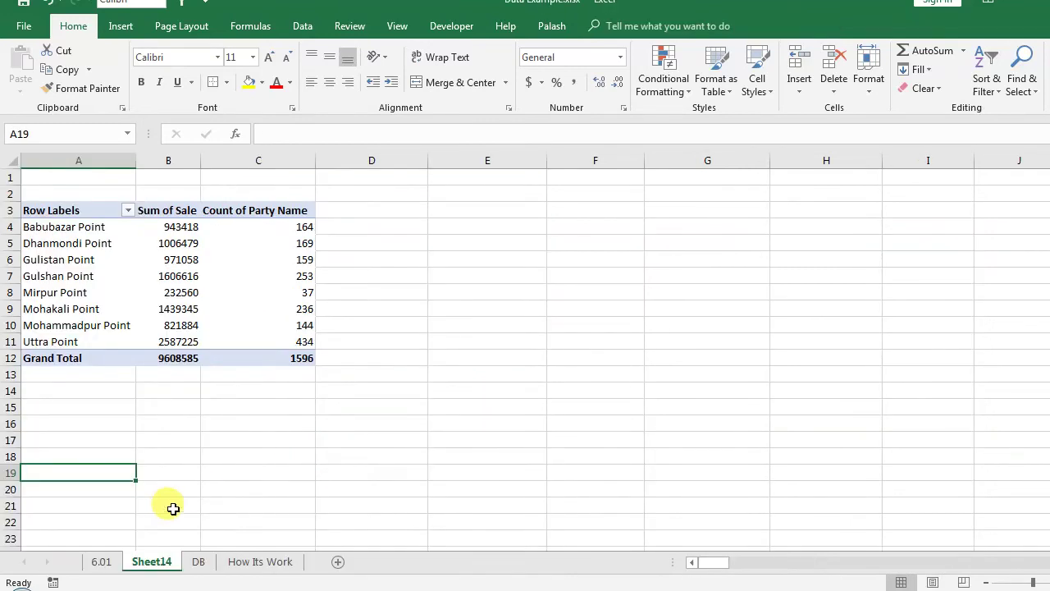
left_click(95, 282)
mouse_move(156, 517)
left_mouse_down()
mouse_move(365, 484)
mouse_move(573, 429)
mouse_move(166, 522)
left_mouse_up()
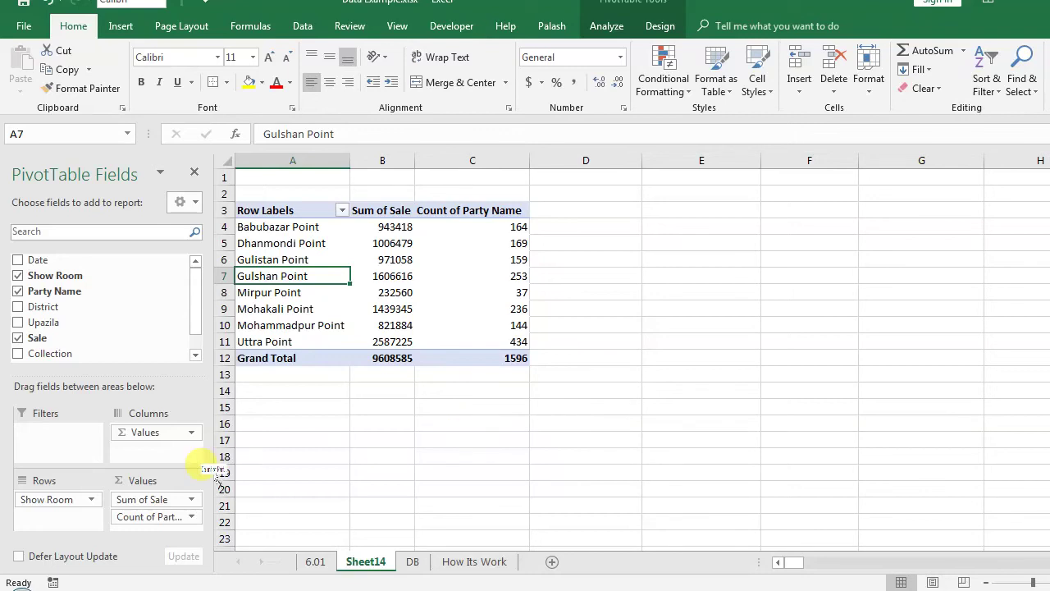
left_click(164, 517)
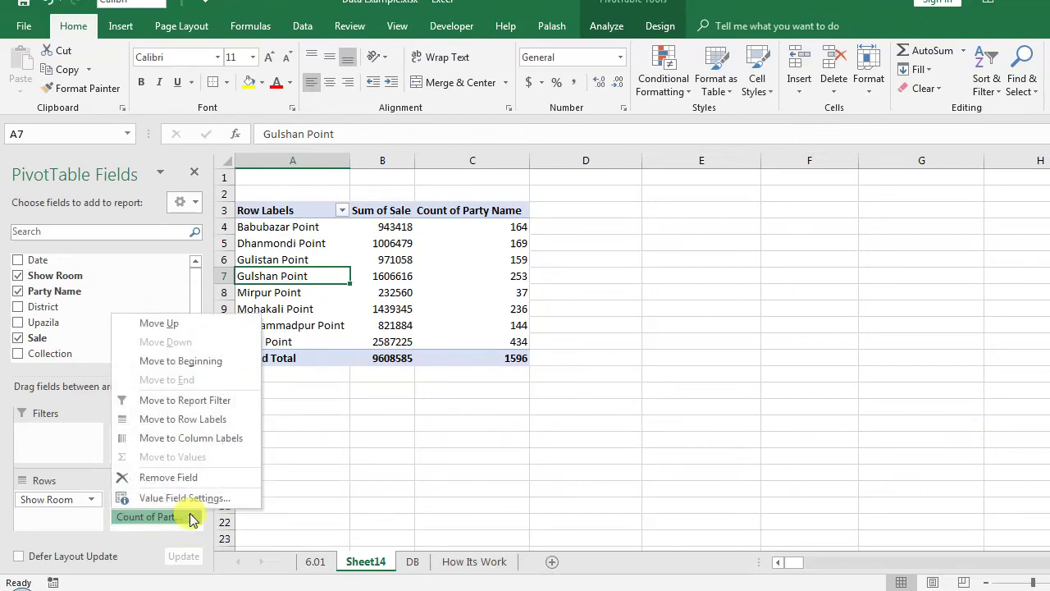
left_click(164, 477)
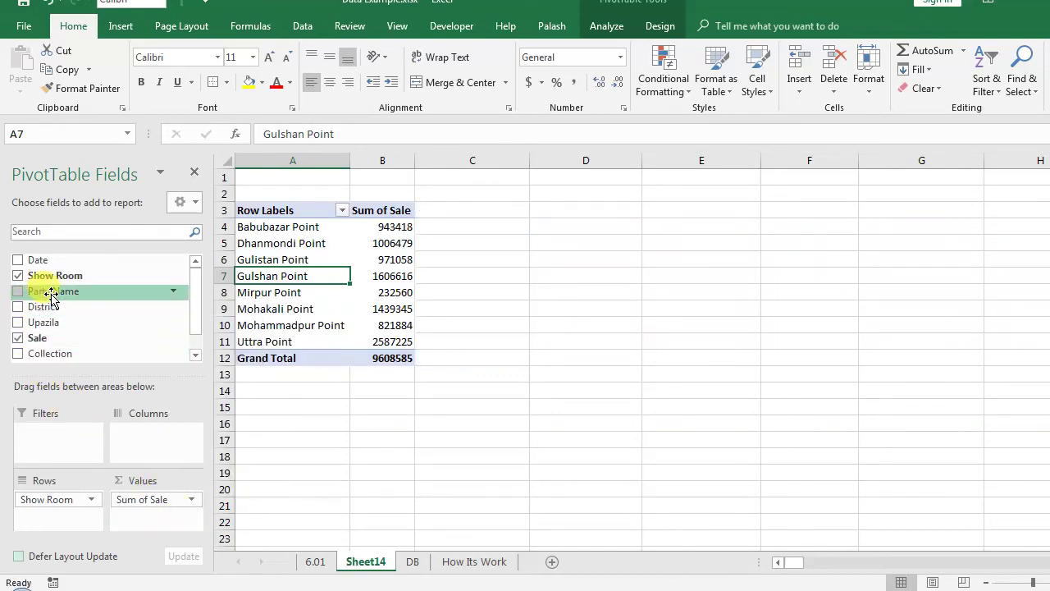
Nest Party Name under Show Room in the pivot rows, then drag it toward the columns
left_click_drag(51, 294, 72, 525)
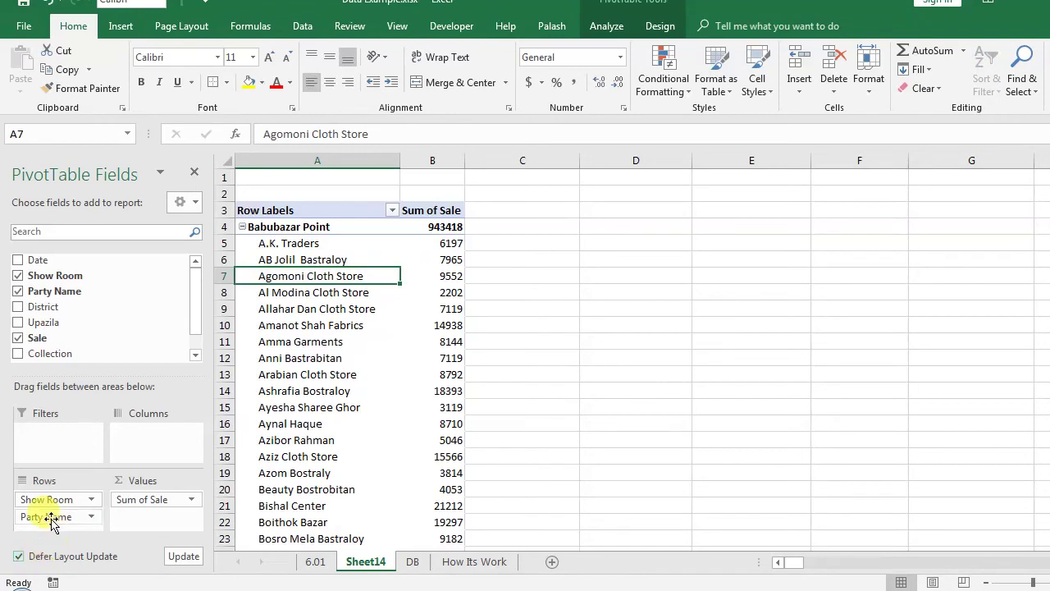
left_click_drag(49, 517, 157, 448)
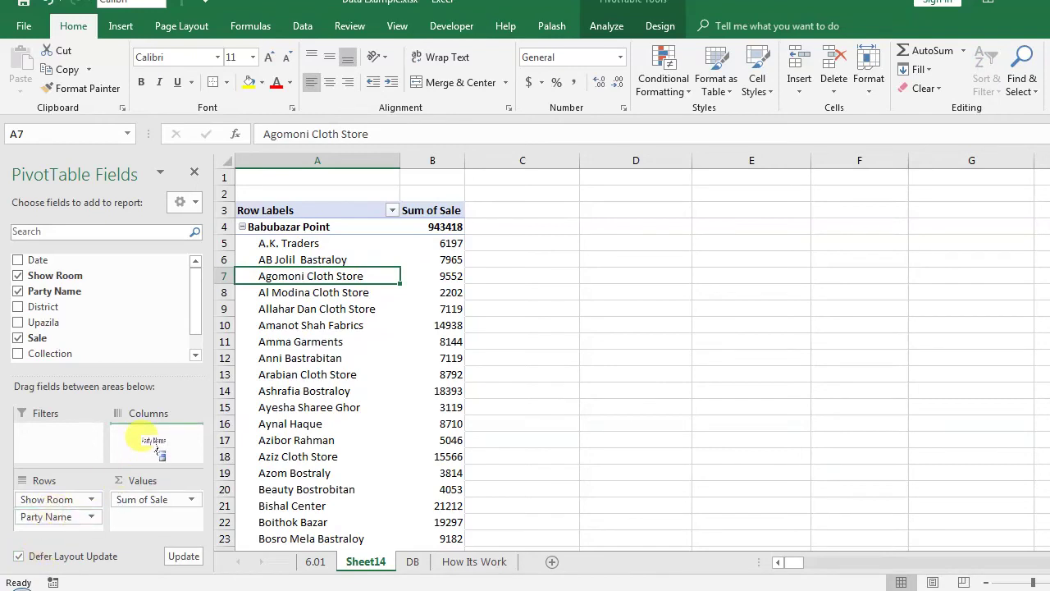
left_click_drag(156, 449, 159, 447)
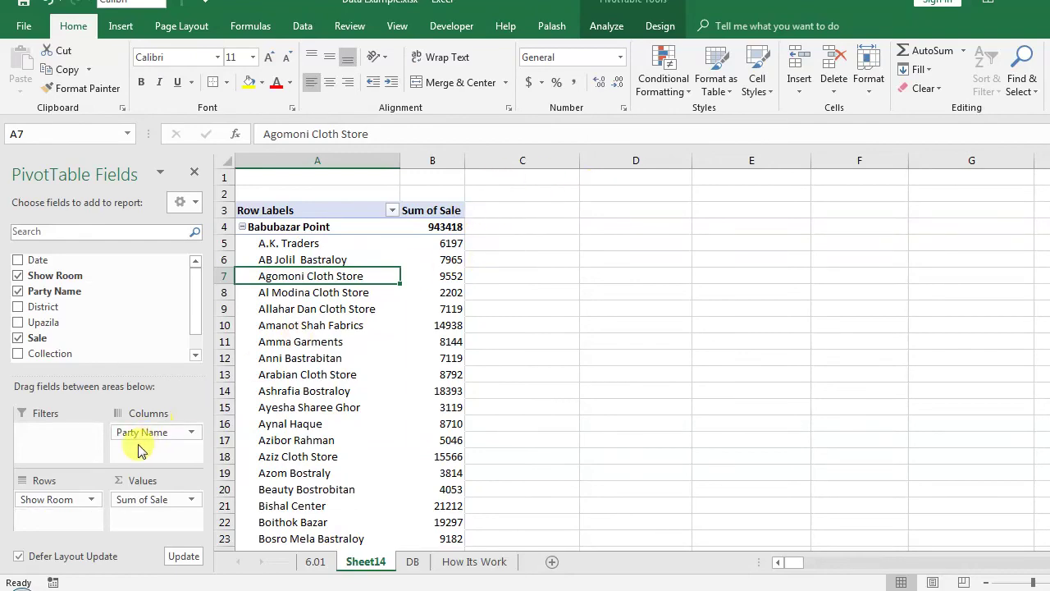
Select the empty cells beside the pivot, then reselect a pivot value to restore the field list
mouse_move(487, 213)
left_mouse_down()
mouse_move(955, 199)
mouse_move(1044, 227)
left_mouse_up()
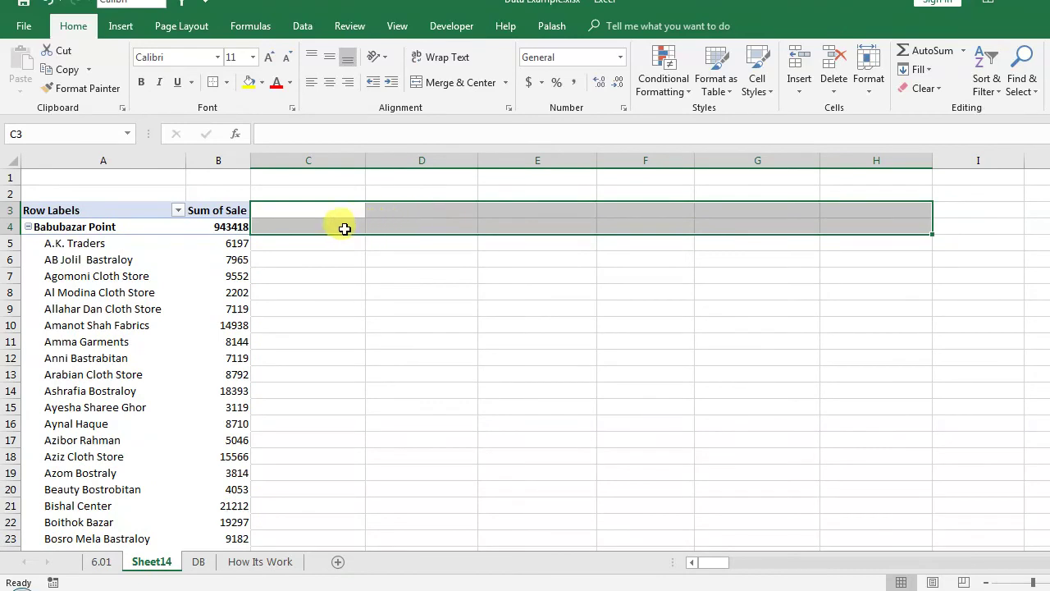
left_click_drag(344, 227, 925, 224)
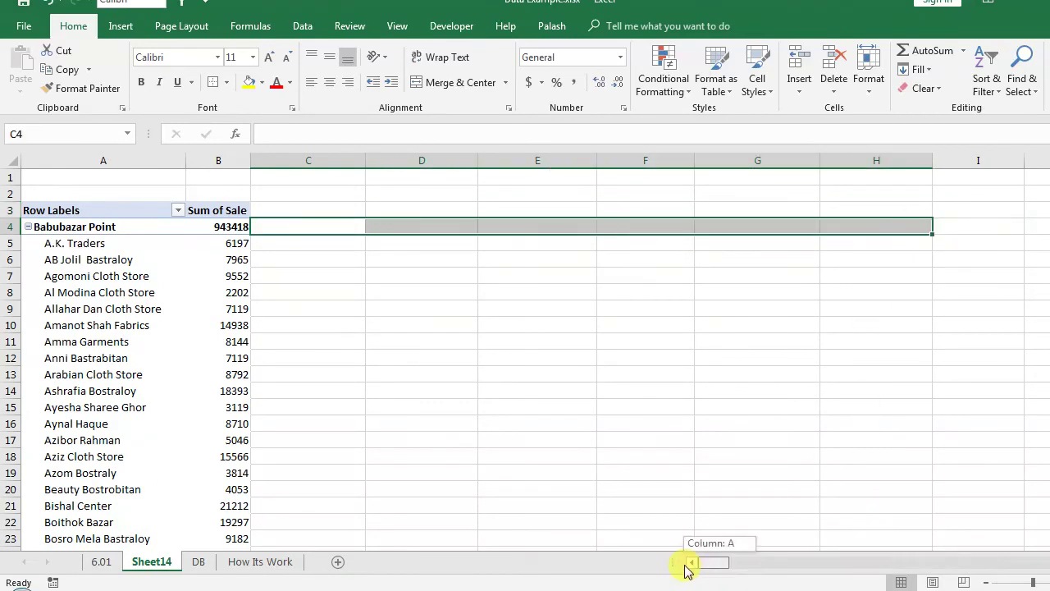
left_click(197, 390)
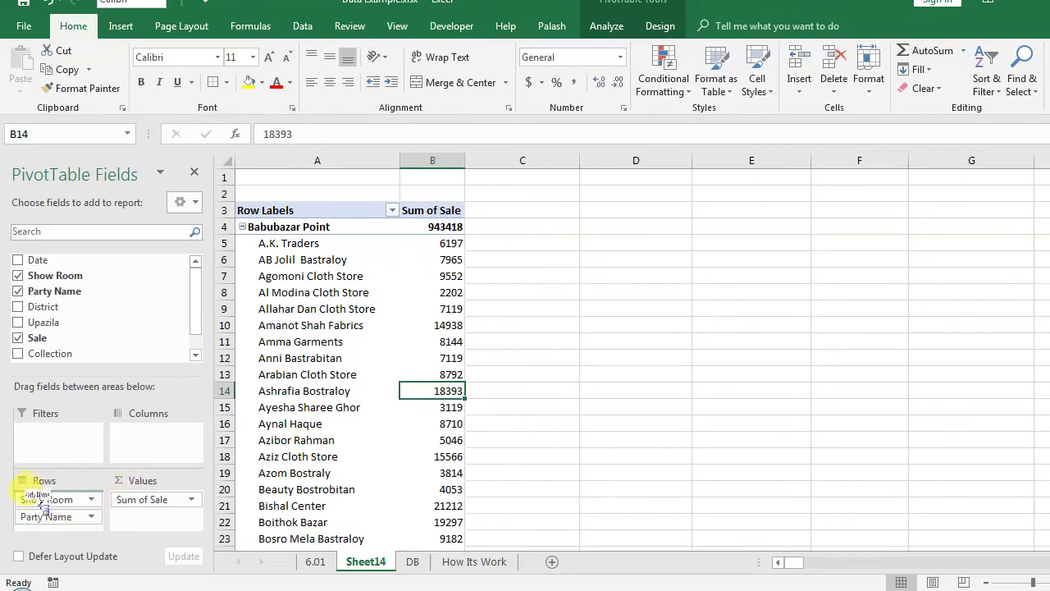
With Defer Layout Update on, move Party Name from Rows to Columns and apply the update
left_click(18, 555)
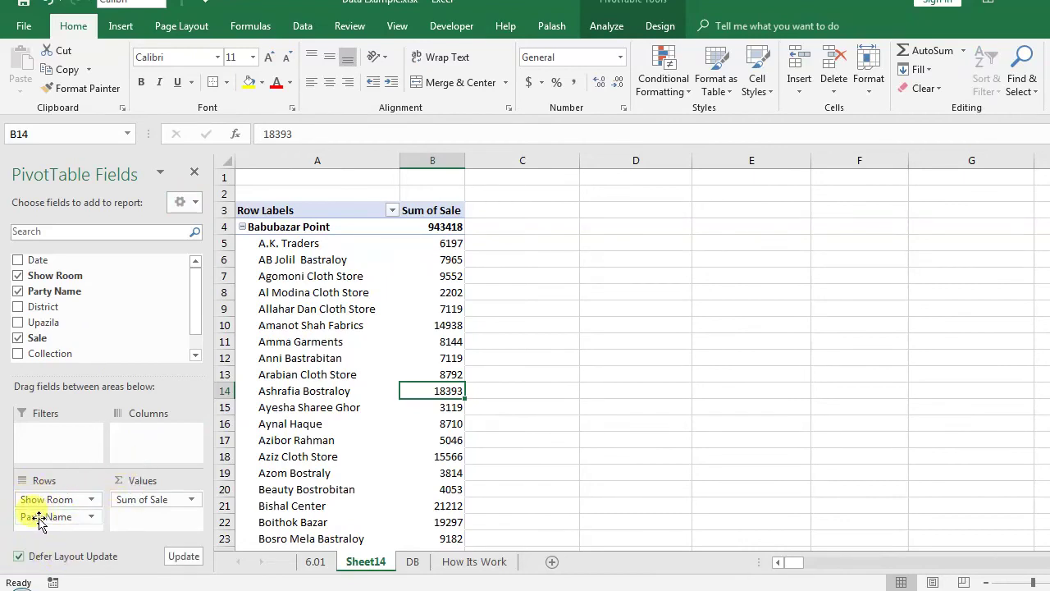
mouse_move(37, 516)
left_mouse_down()
mouse_move(127, 491)
mouse_move(180, 443)
left_mouse_up()
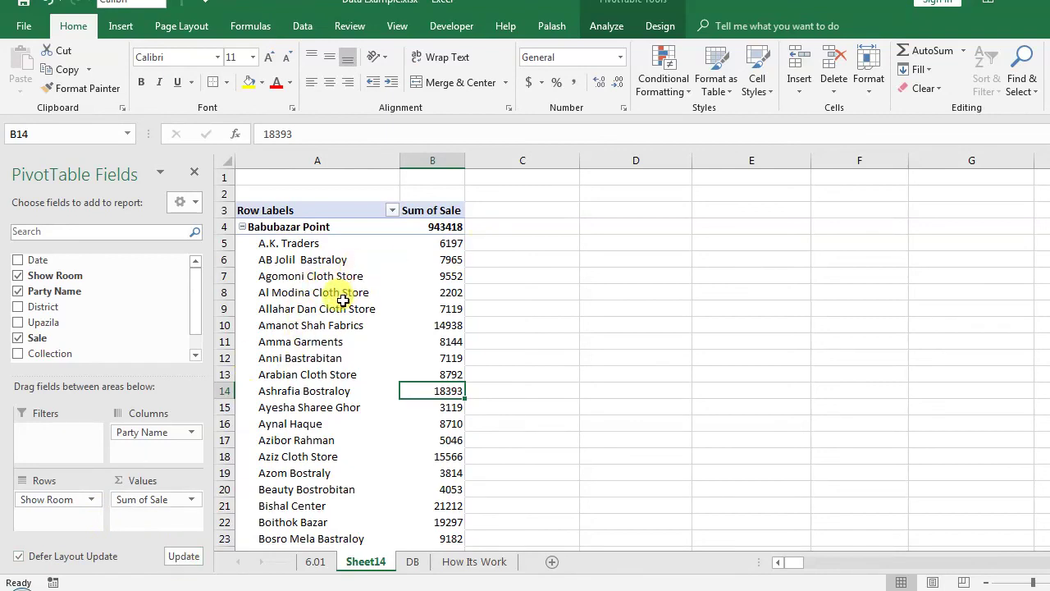
left_click(183, 556)
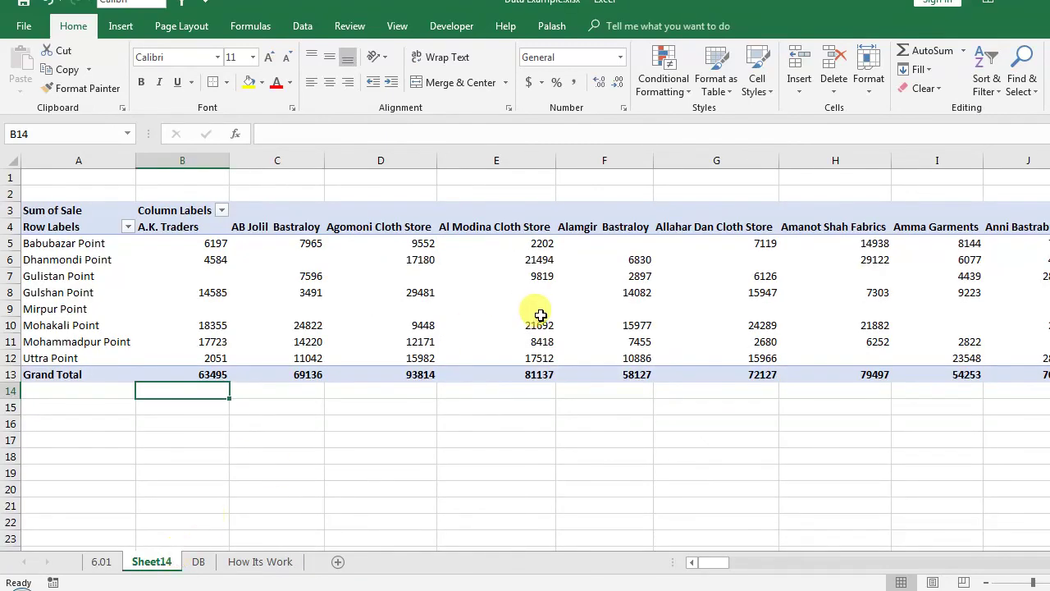
Select the party-name column headings and then the Dhanmondi Point row label
mouse_move(183, 224)
left_mouse_down()
mouse_move(744, 227)
mouse_move(992, 210)
left_mouse_up()
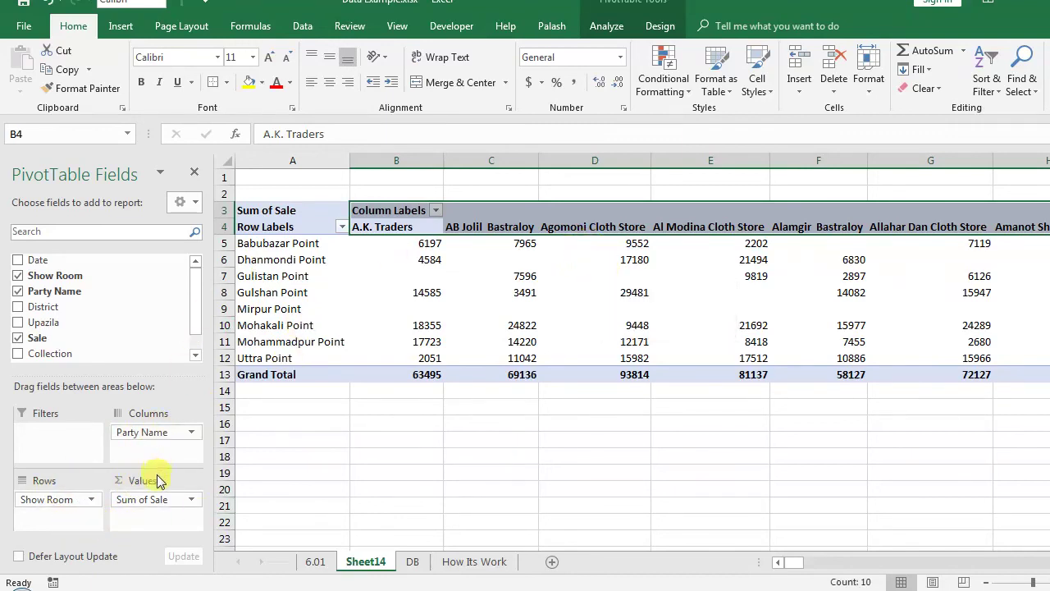
left_click_drag(195, 293, 196, 309)
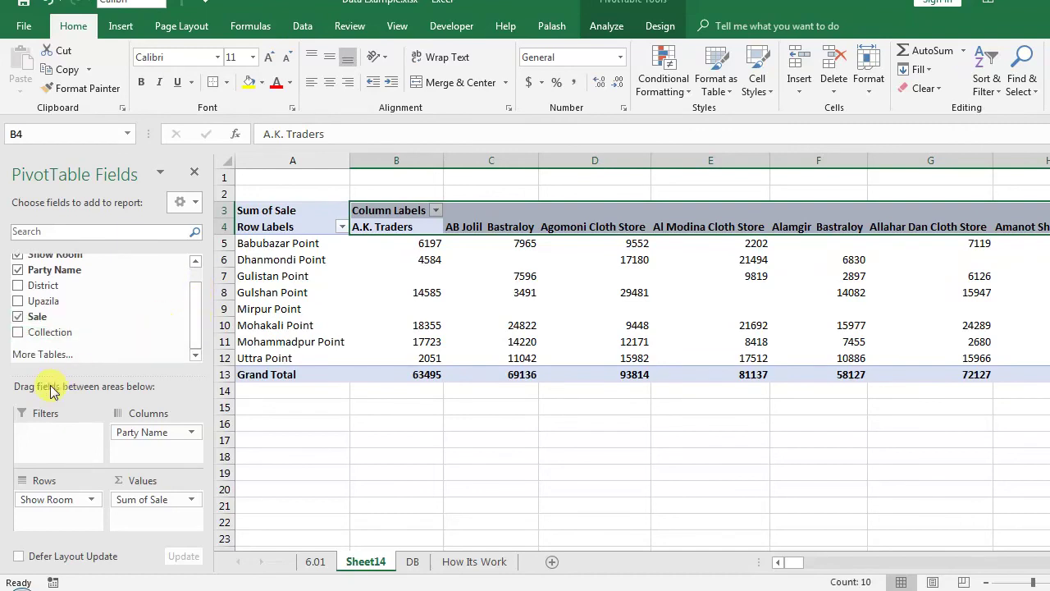
left_click(319, 260)
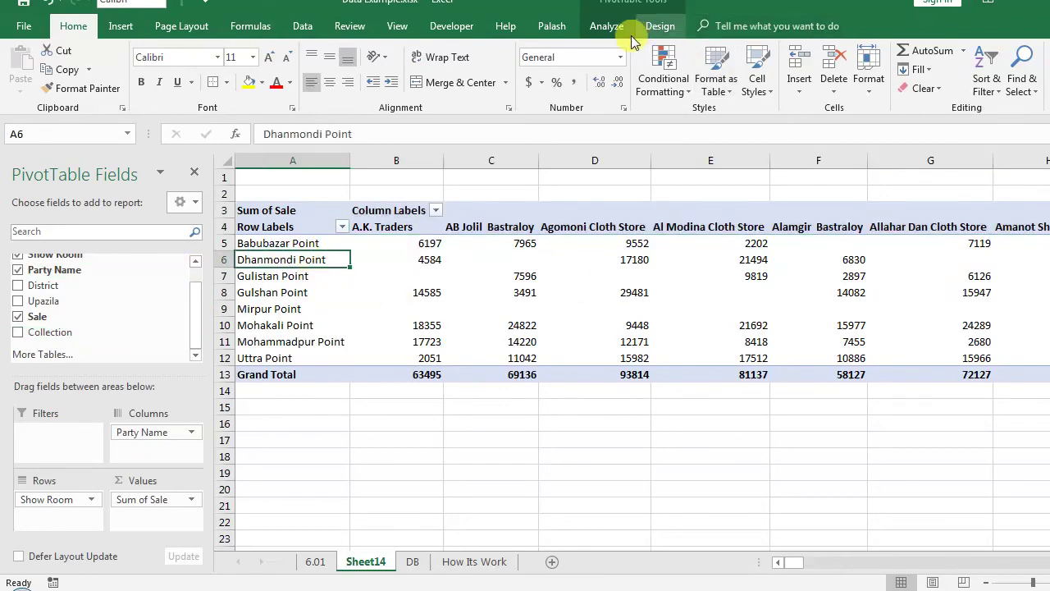
Show the PivotTable Analyze and Design tabs, then check Gulshan Point's 3491 sale to AB Jolil Bastraloy
left_click(600, 28)
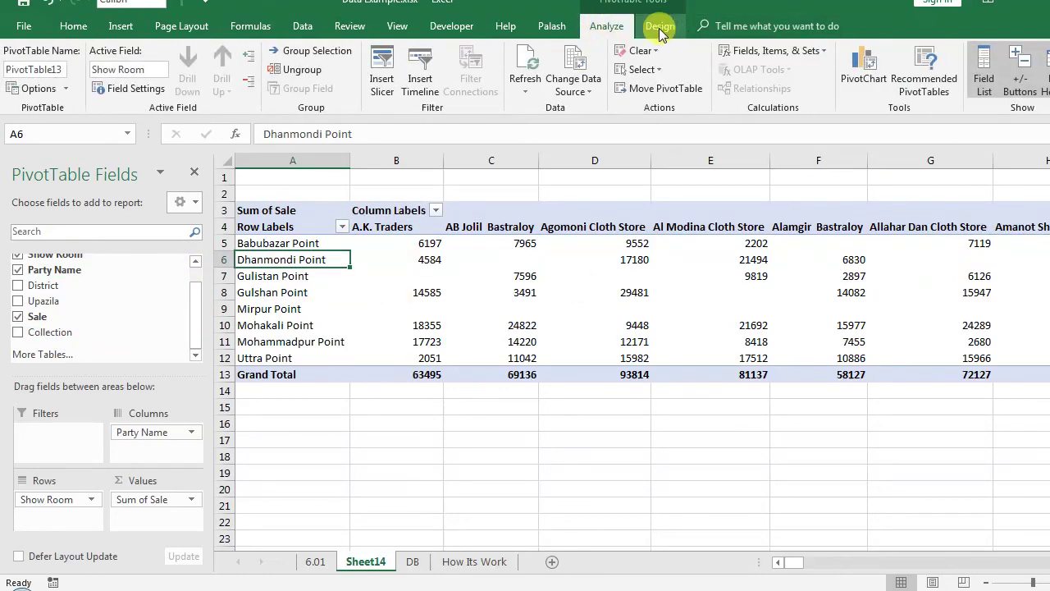
left_click(659, 26)
left_click(606, 28)
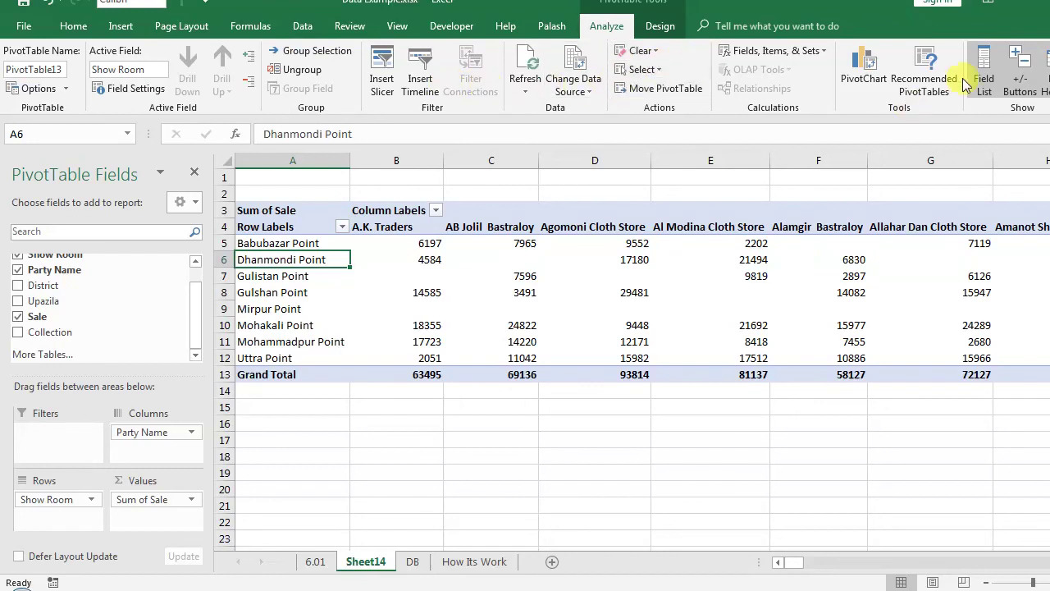
left_click(490, 295)
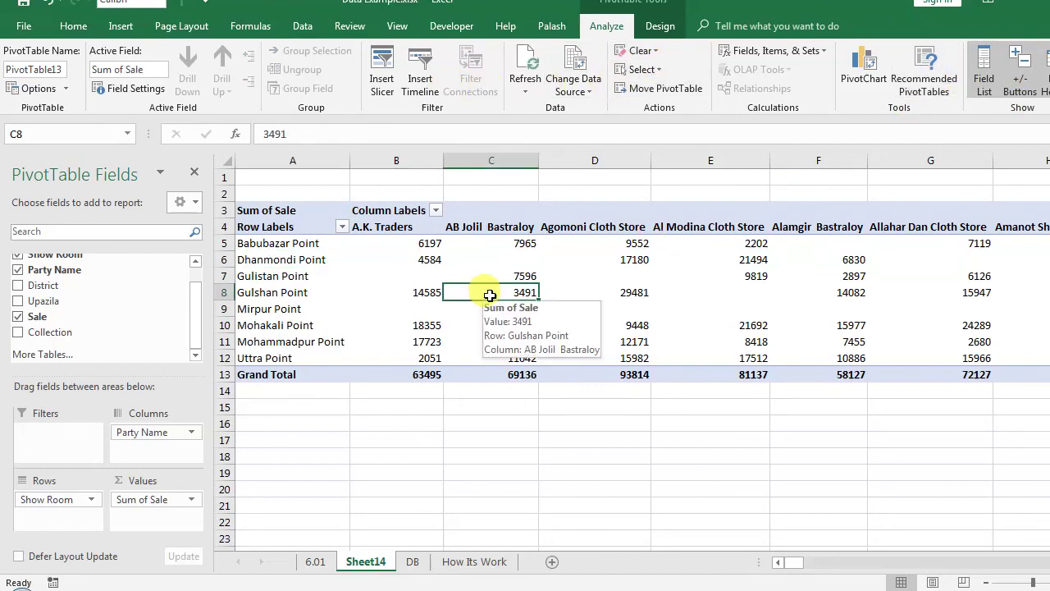